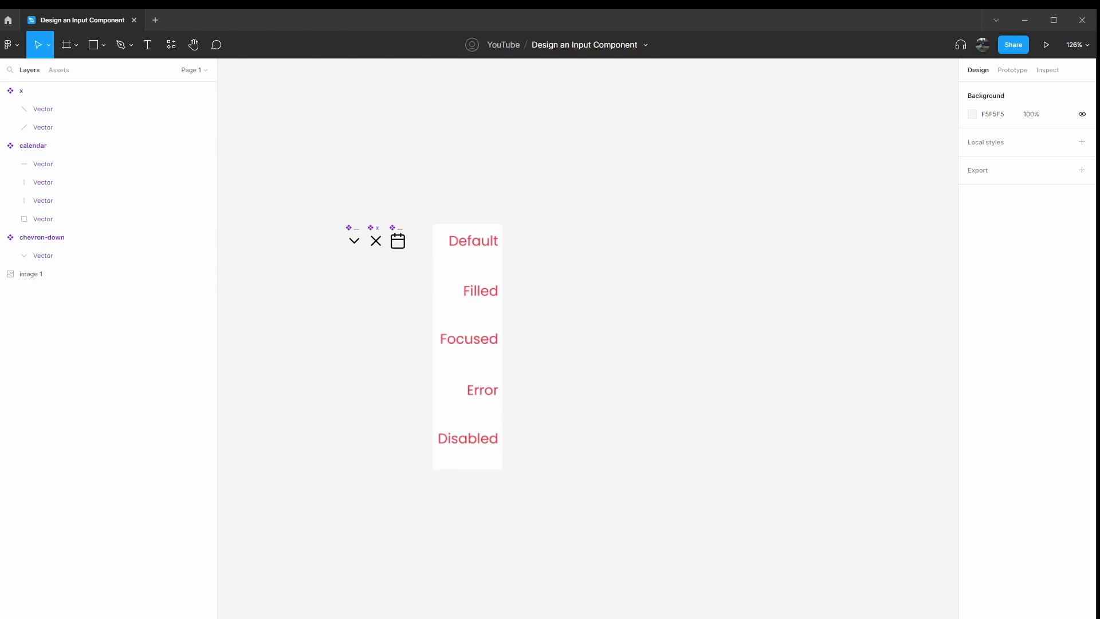
Select the three icon components together, then clear the selection
drag(598, 484, 454, 155)
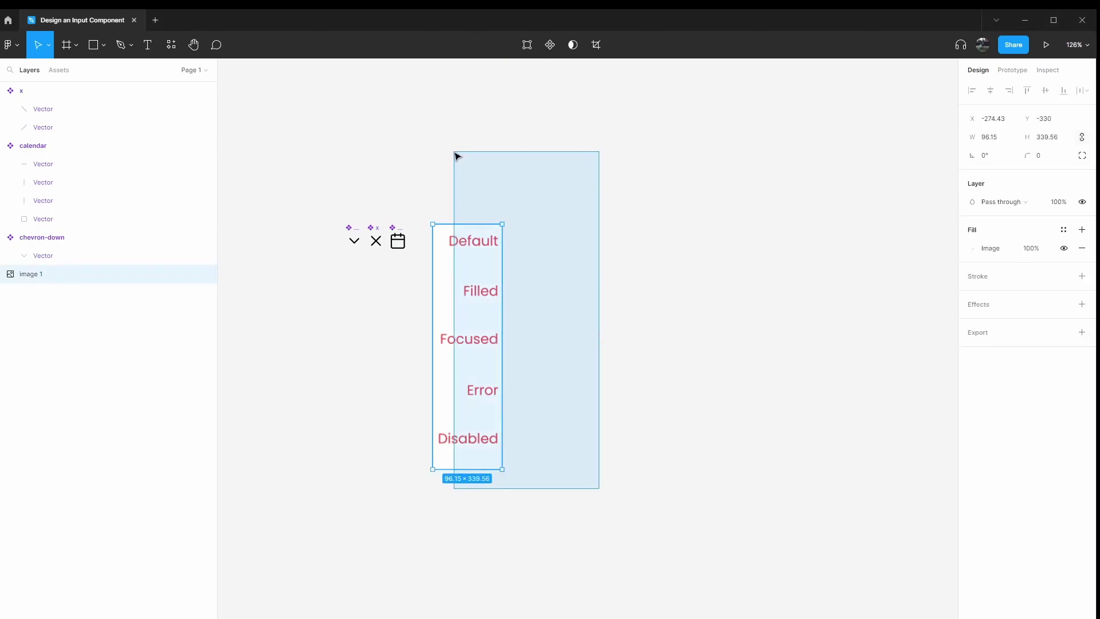
drag(312, 195, 421, 269)
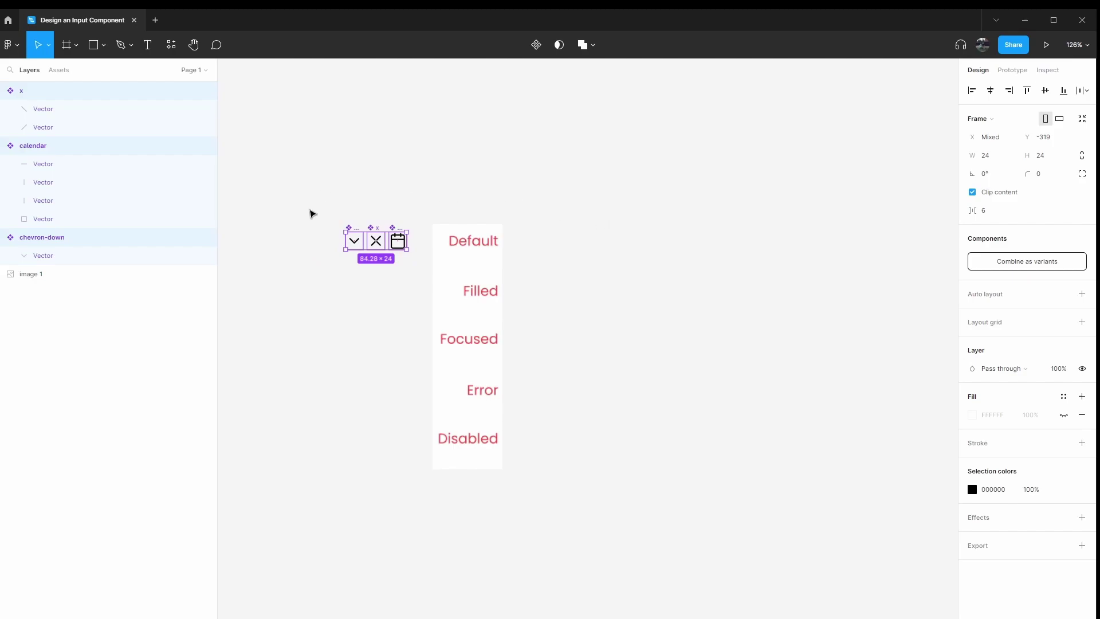
click(279, 172)
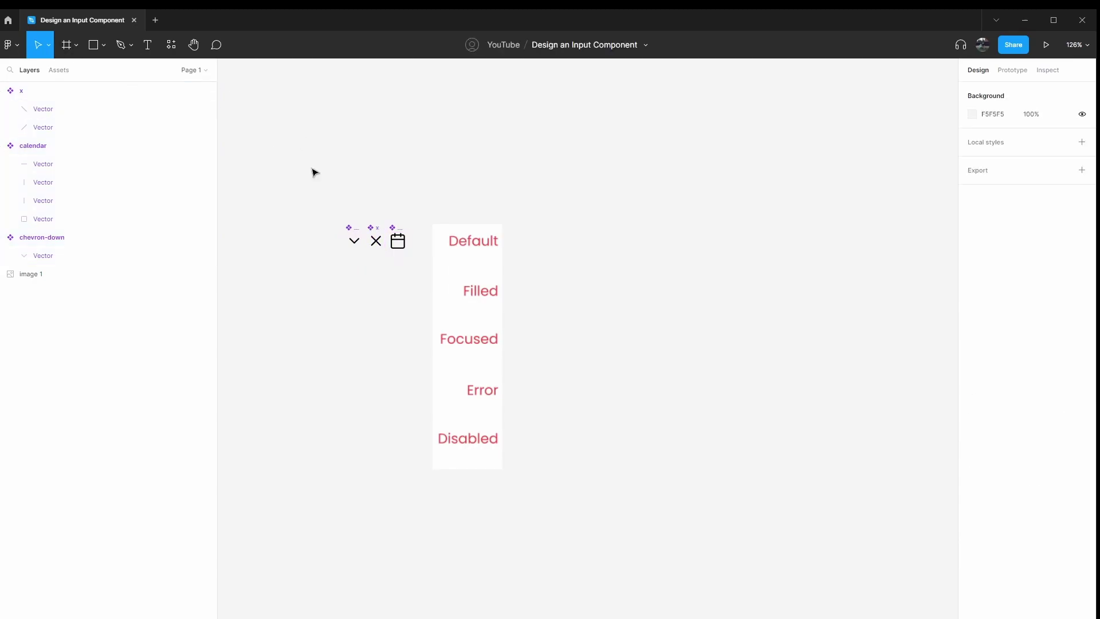
Add an 'Input' text layer to the right of the state labels, level with Default
key(t)
click(553, 232)
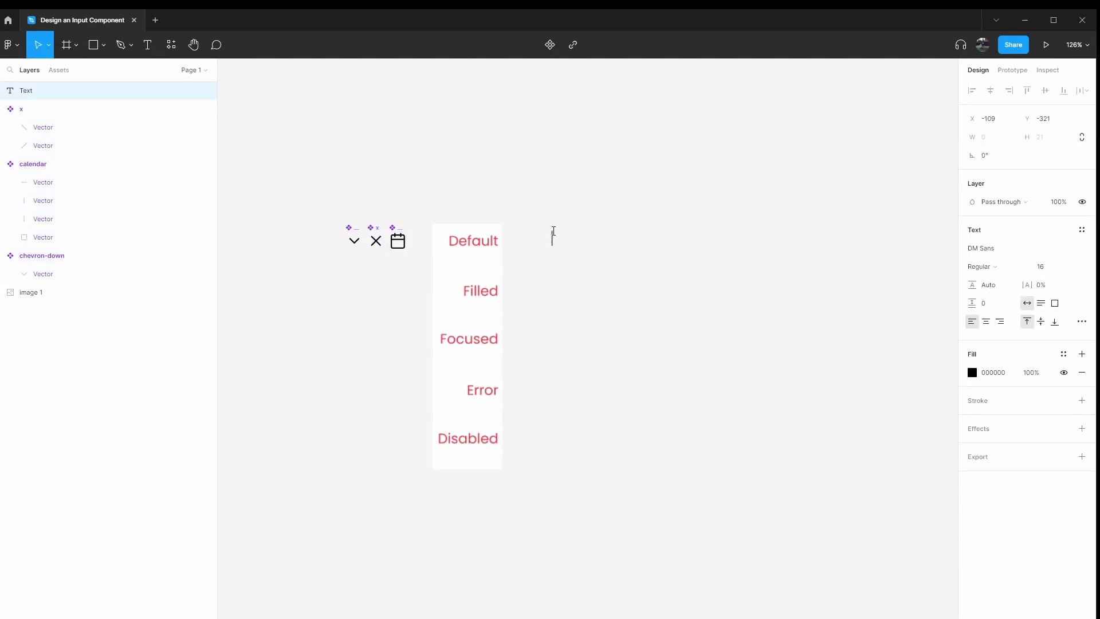
text(Input)
click(656, 269)
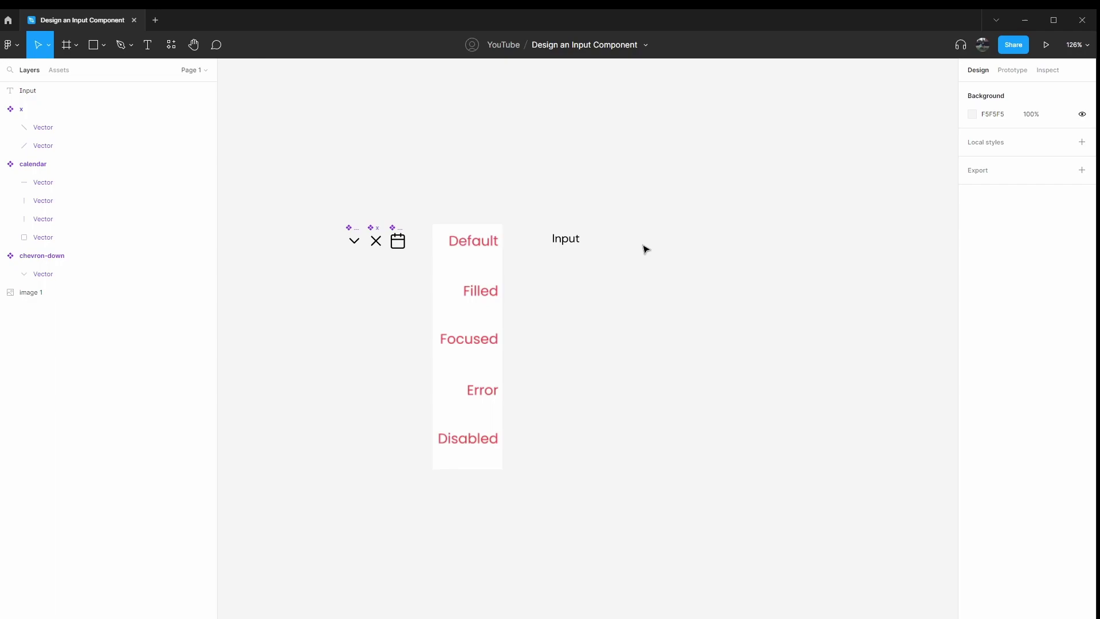
mouse_move(584, 245)
mouse_down()
mouse_move(569, 230)
mouse_move(579, 247)
mouse_up()
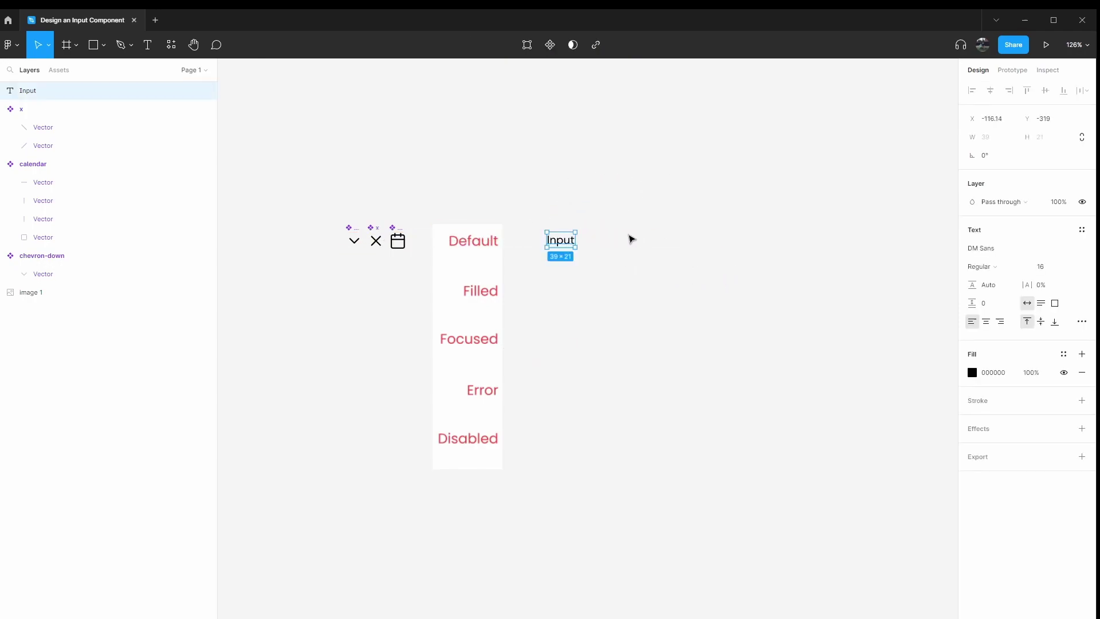
mouse_move(570, 240)
mouse_down()
mouse_move(648, 249)
mouse_move(559, 248)
mouse_up()
Set the Input text fill to 333333 and nudge it up beside Default
click(996, 373)
text(33)
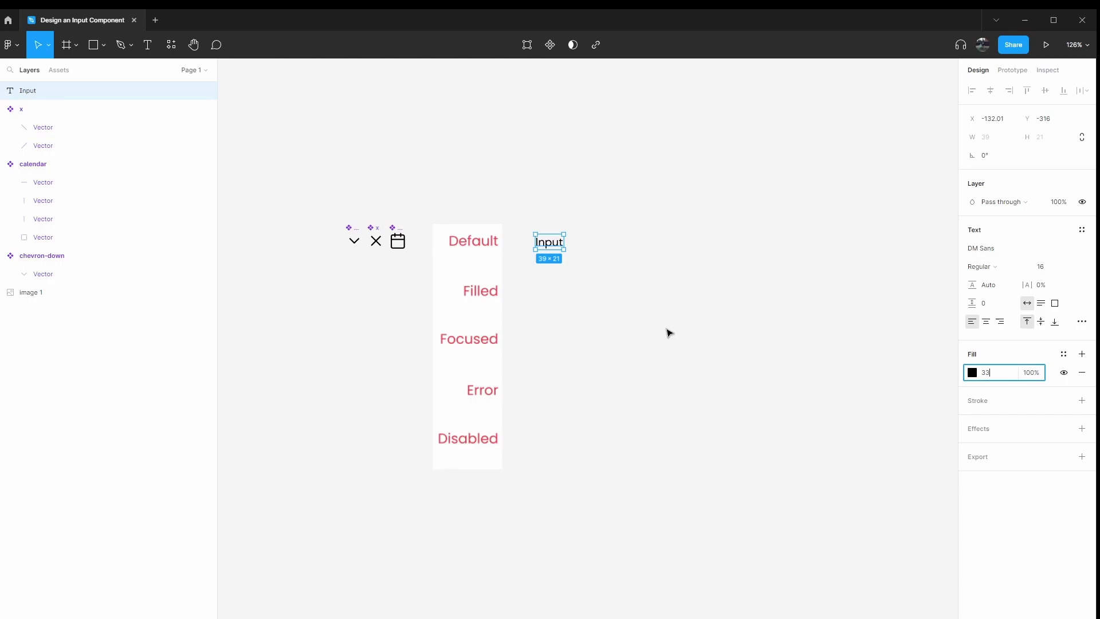
text(3333)
key(Return)
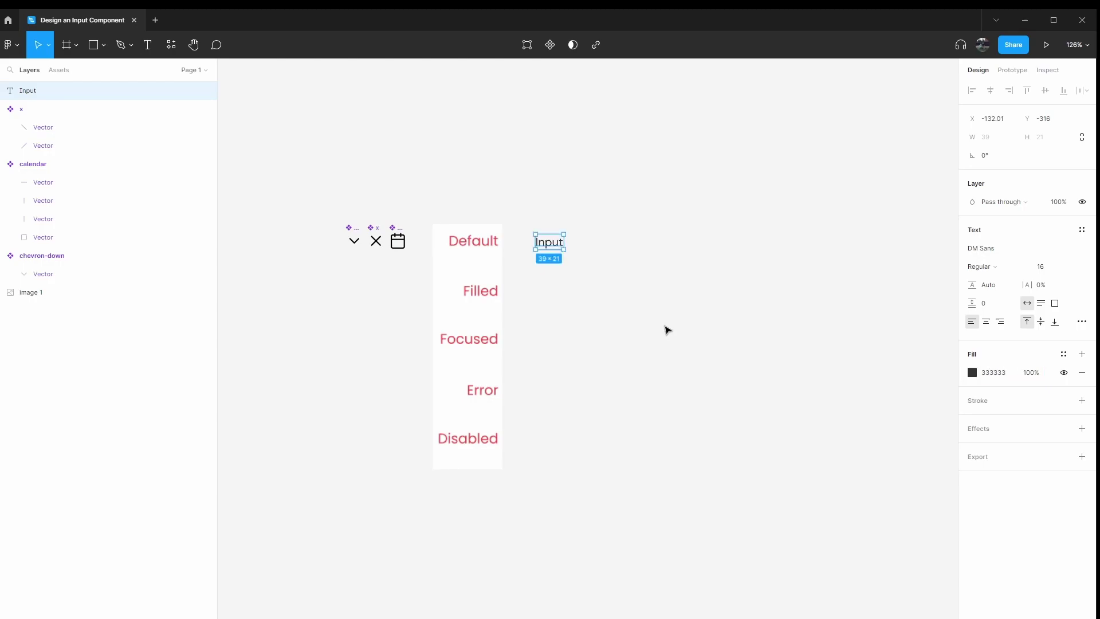
click(594, 290)
drag(563, 245, 556, 236)
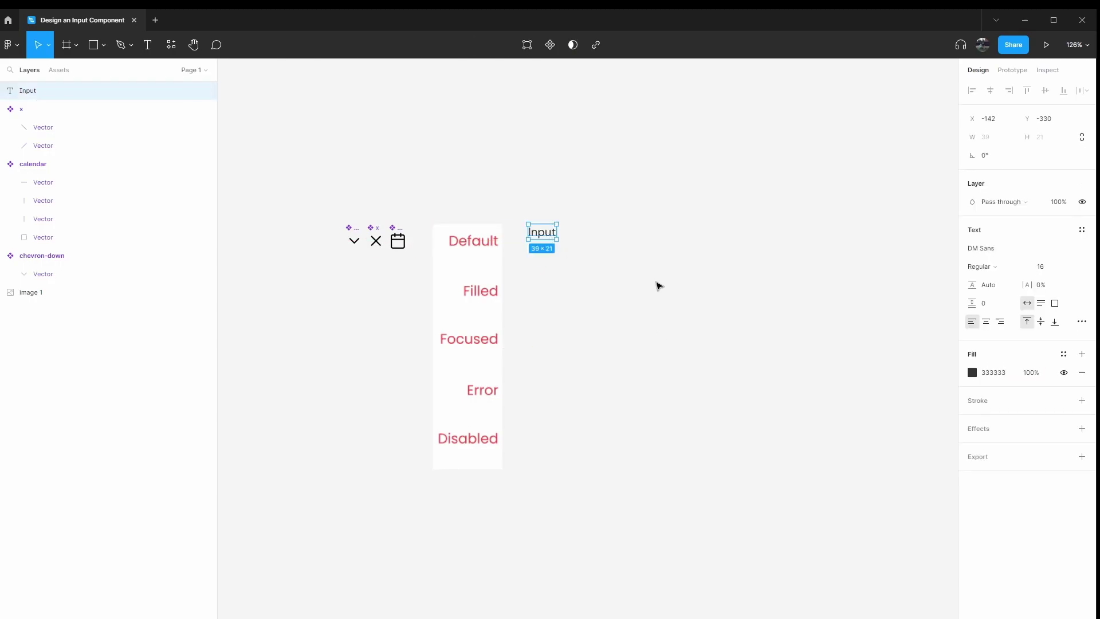
Wrap the Input text in an auto-layout frame with a white fill and 333333 outline
key(shift+a)
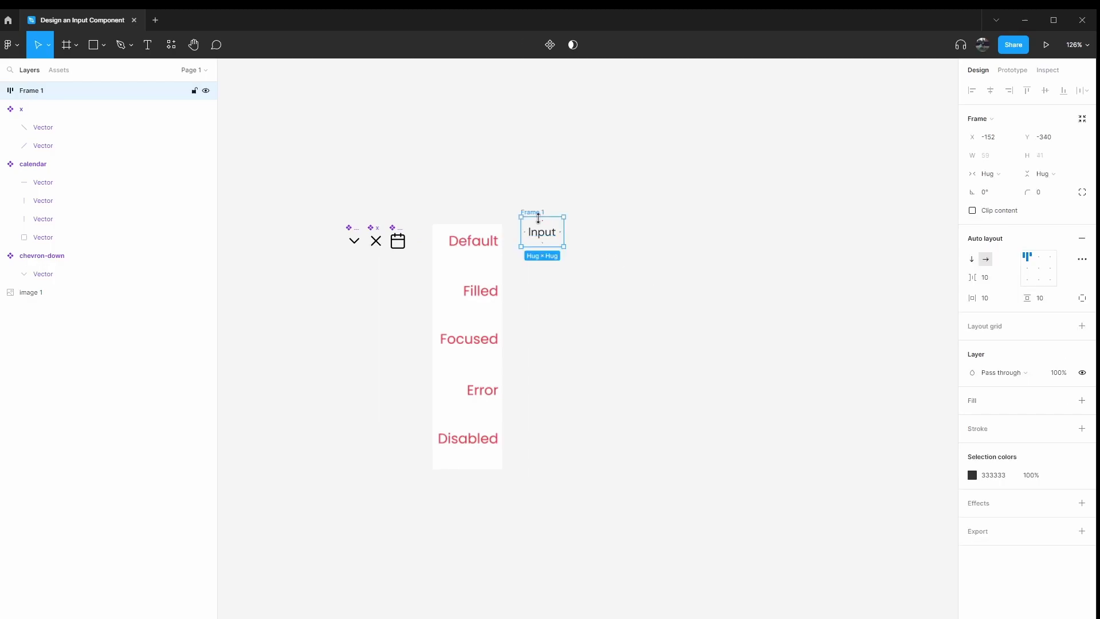
drag(539, 214, 549, 227)
click(1082, 429)
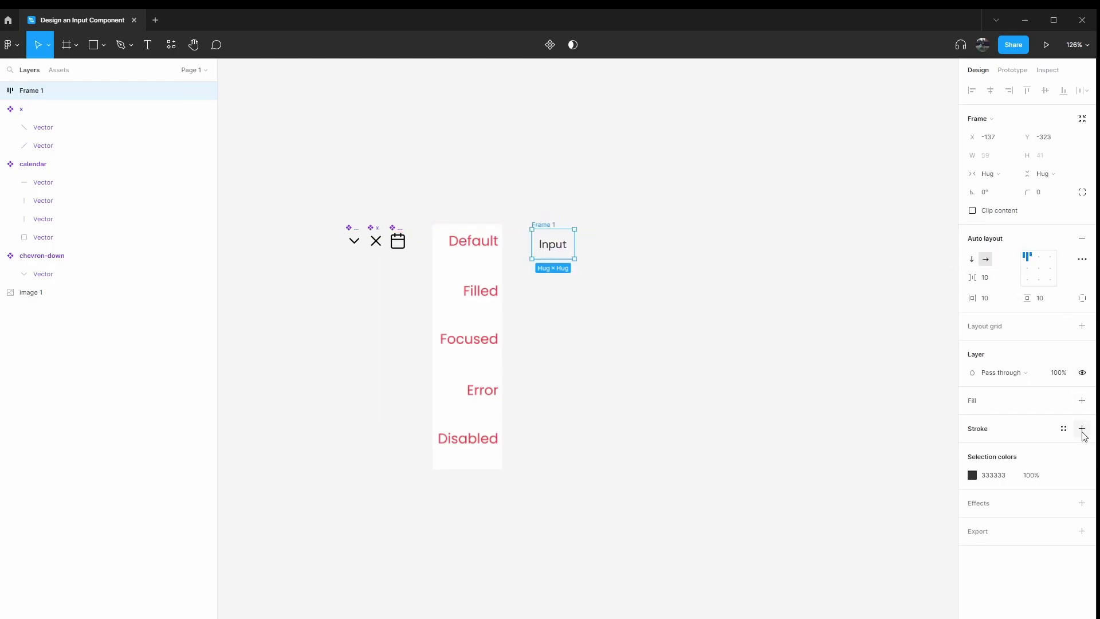
click(1082, 401)
click(656, 311)
click(550, 223)
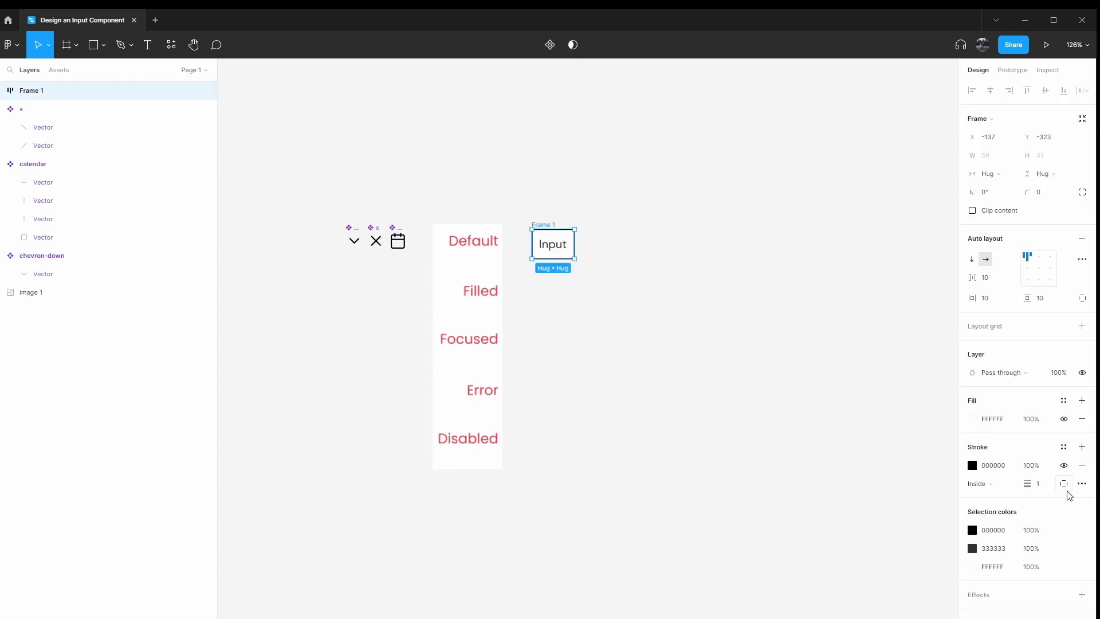
click(1009, 466)
text(333333)
key(Return)
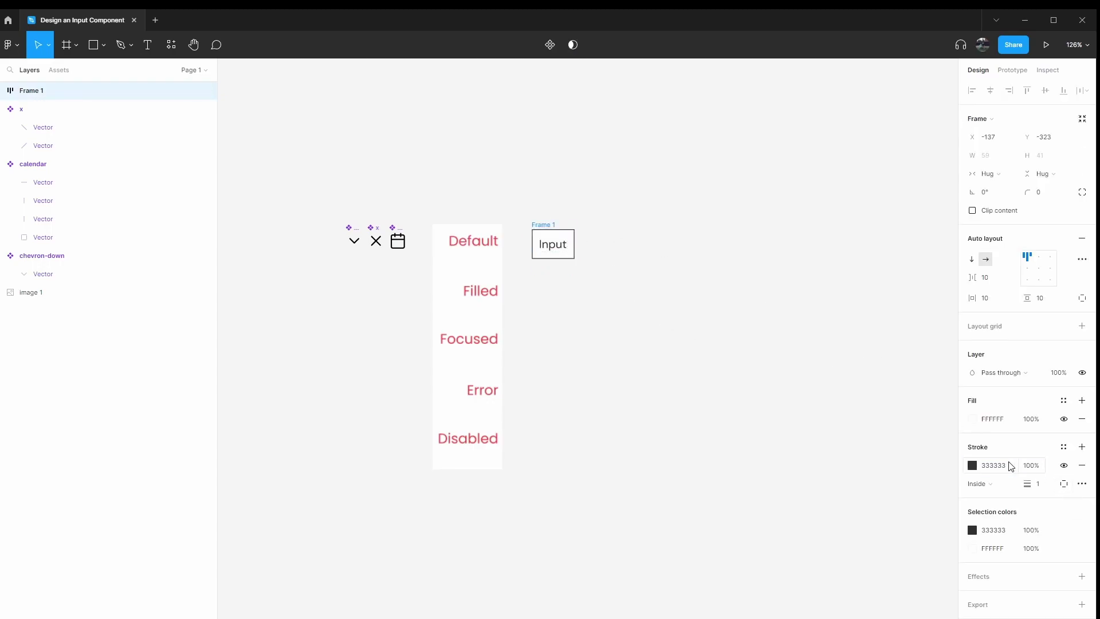
Give the Input frame a corner radius of 4 and shift it slightly left
click(683, 311)
click(570, 232)
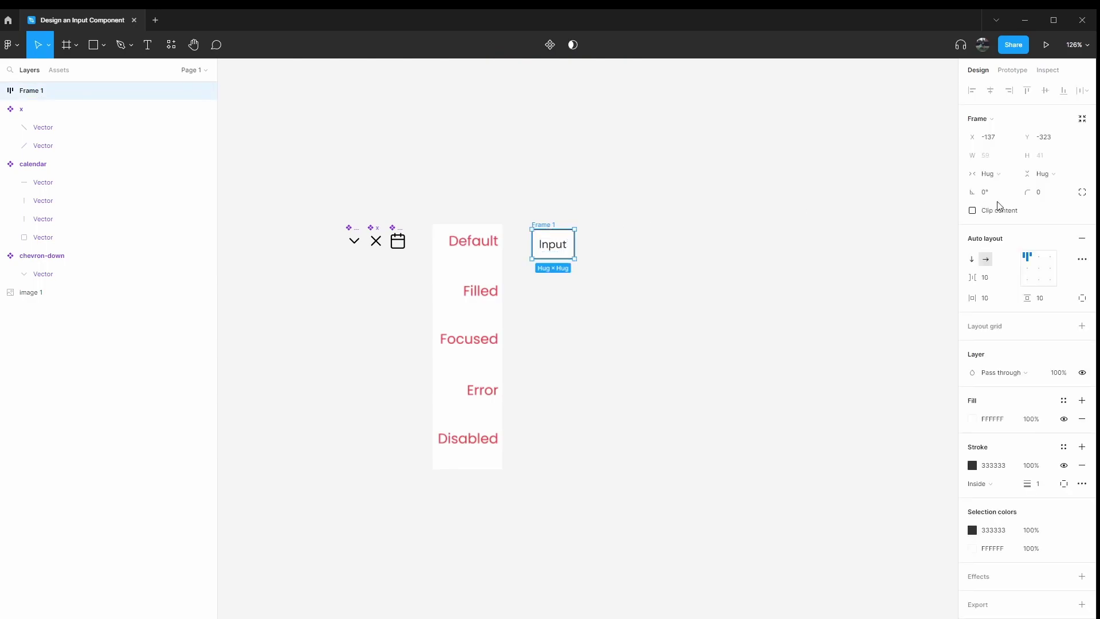
click(1047, 194)
text(4)
key(Return)
click(709, 154)
drag(553, 222, 543, 218)
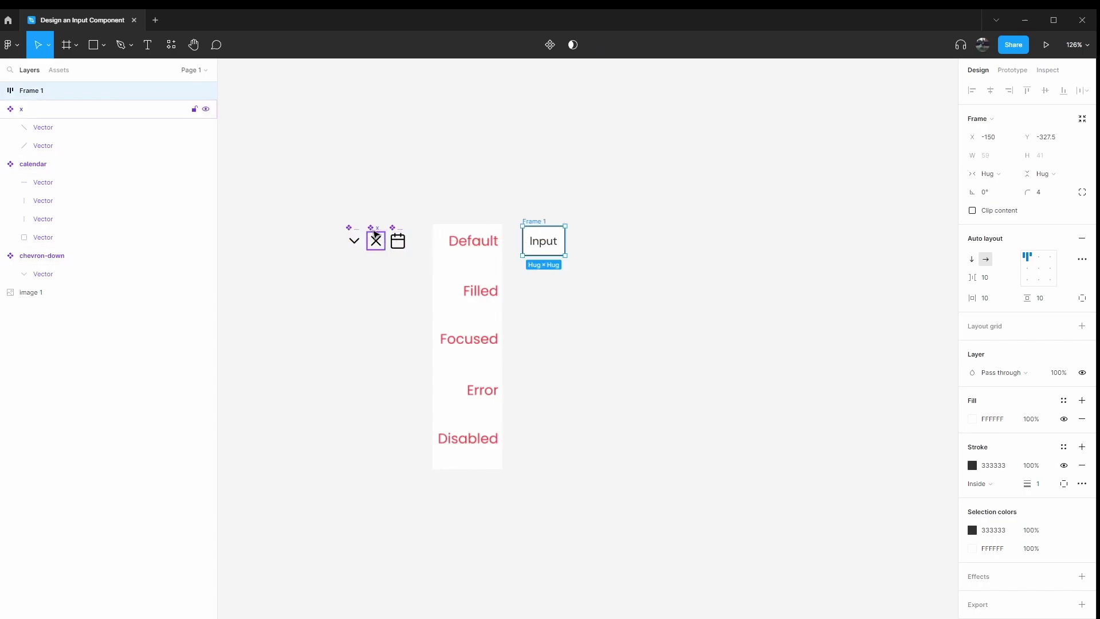
Paste a calendar icon into the Input frame, placed before the text
click(393, 232)
key(ctrl+c)
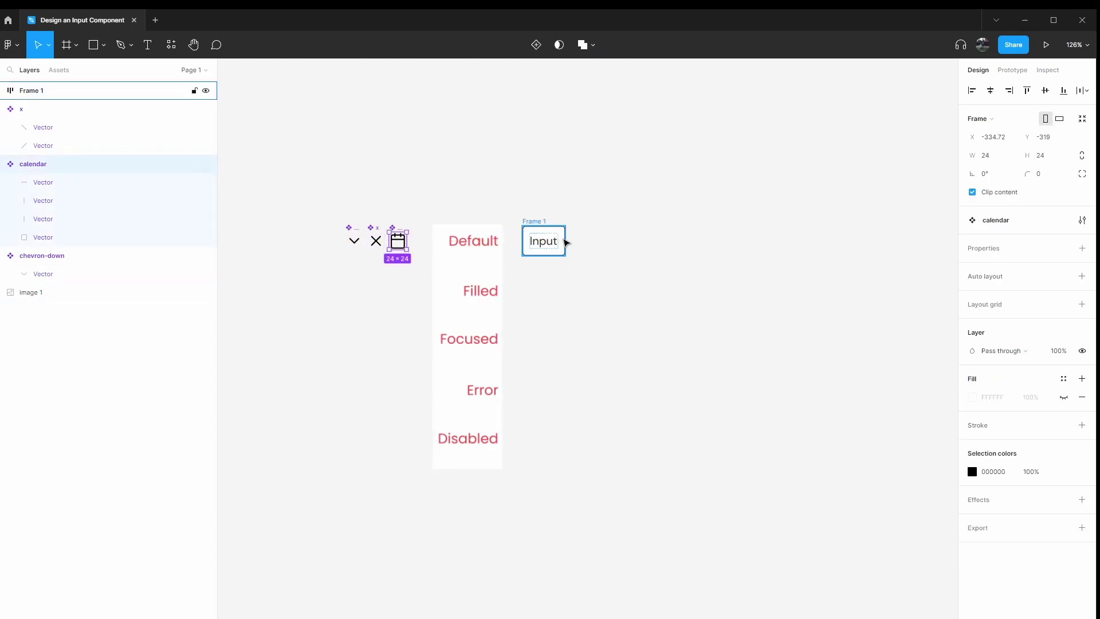
click(534, 227)
key(ctrl+v)
key(Left)
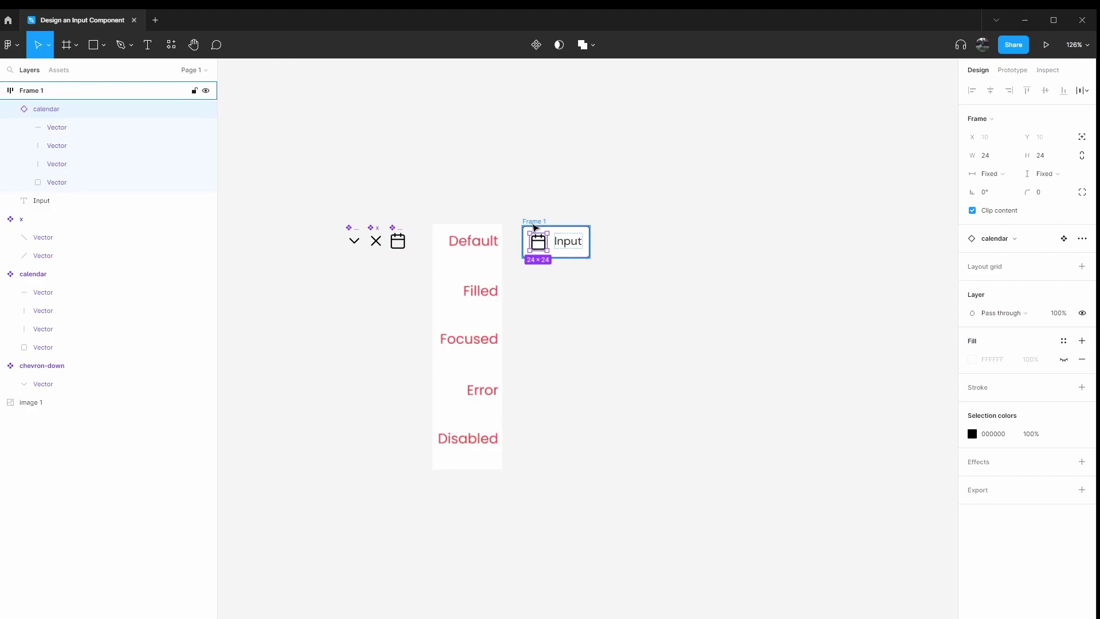
Paste the chevron-down and x icons into the Input frame after the text
click(380, 229)
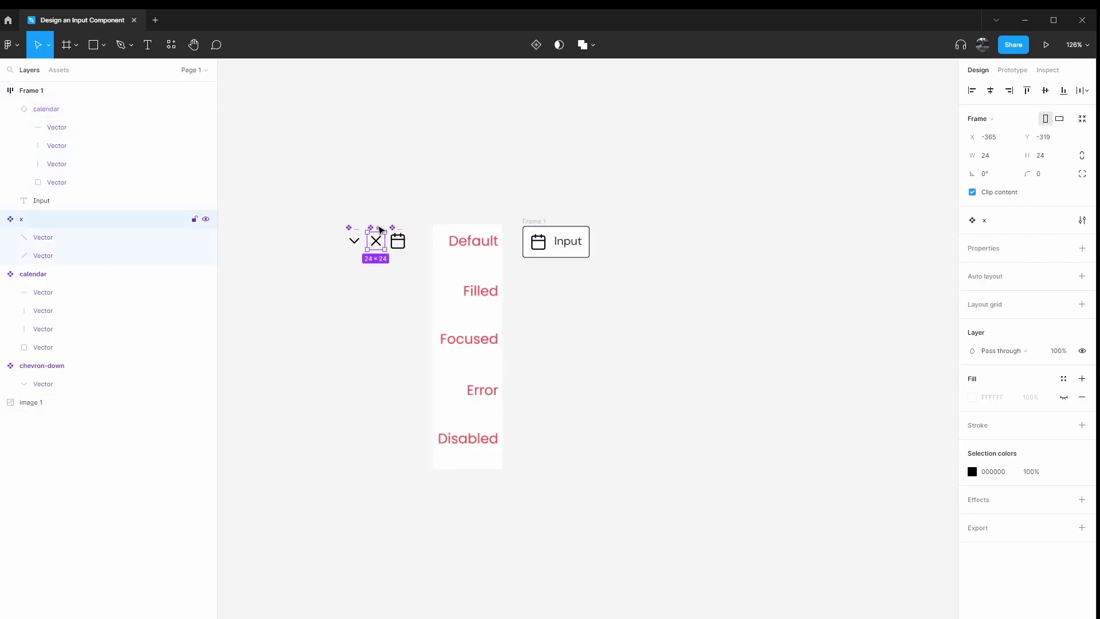
shift+click(353, 230)
key(ctrl+c)
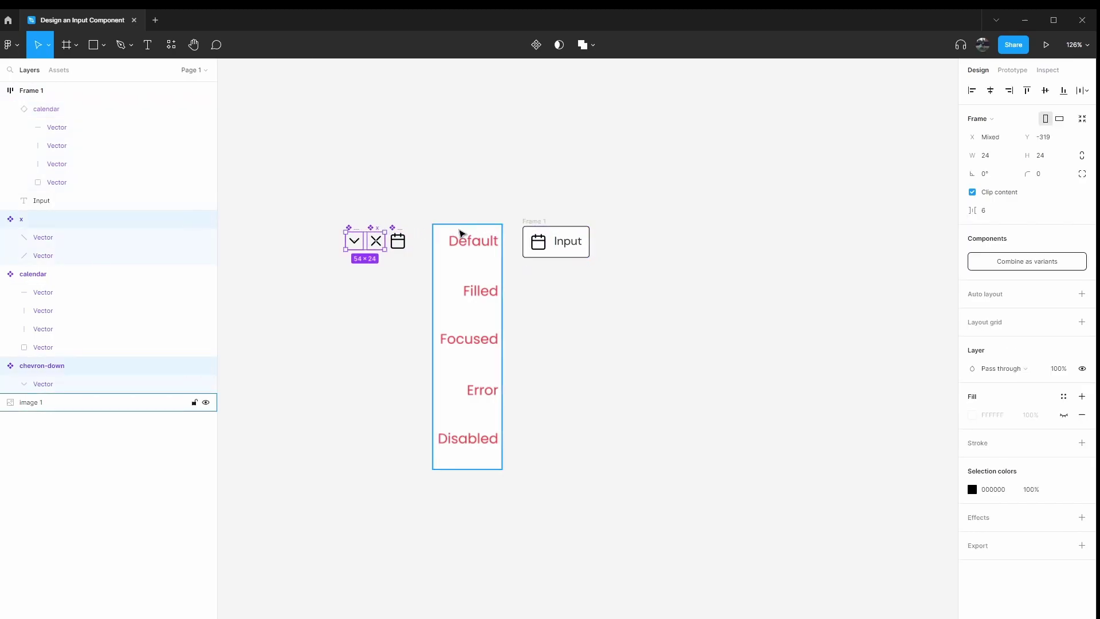
click(537, 225)
key(ctrl+v)
click(749, 238)
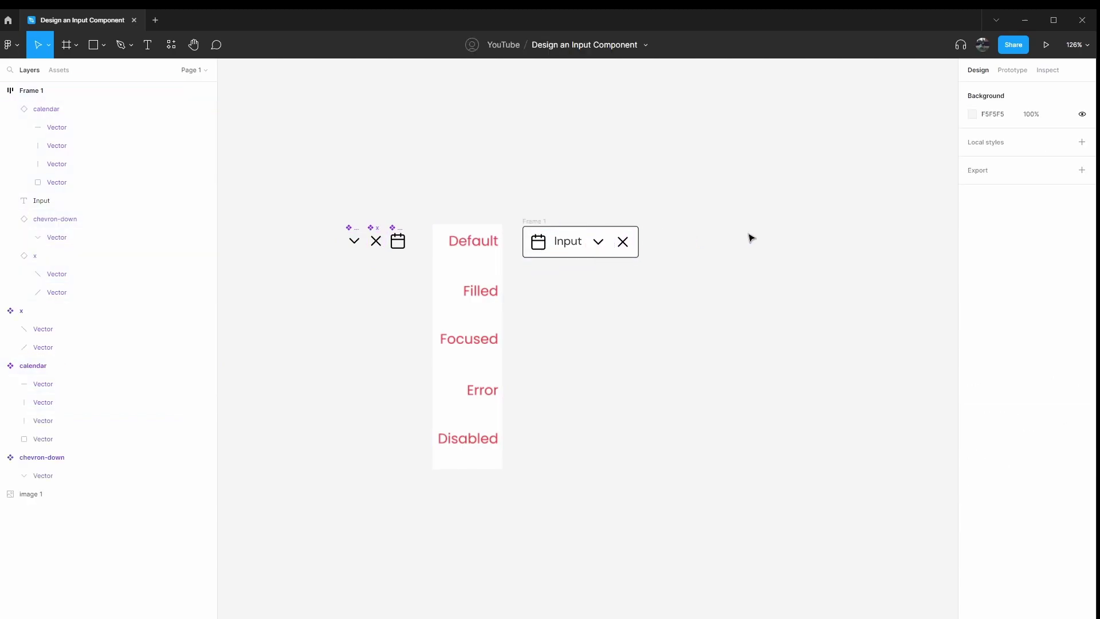
click(537, 223)
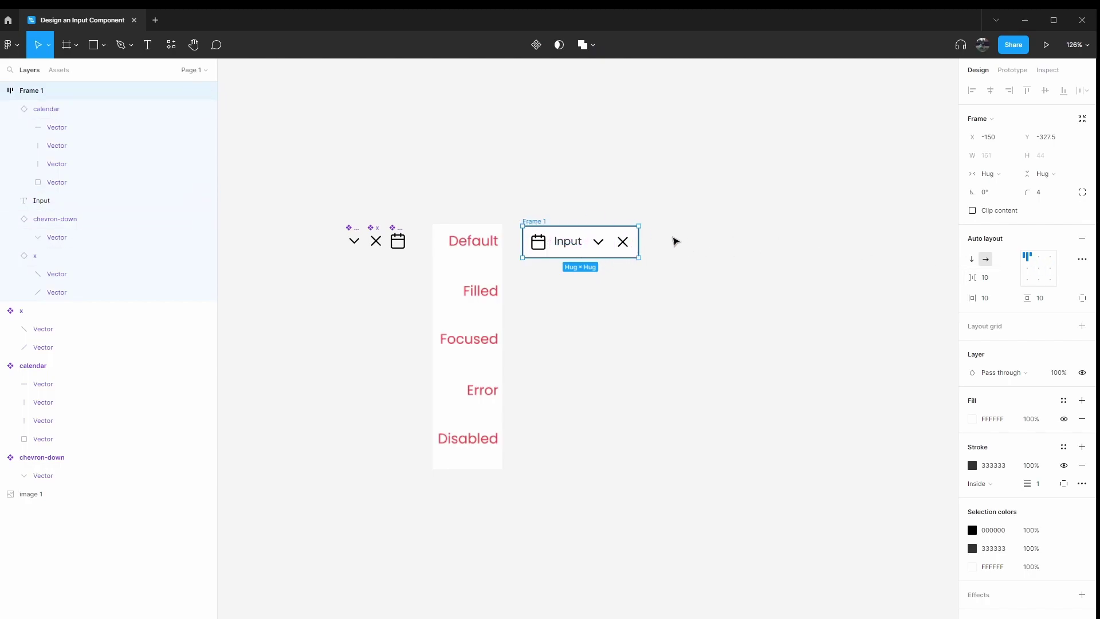
Resize the calendar, chevron-down and x icons to 20 px height
click(560, 244)
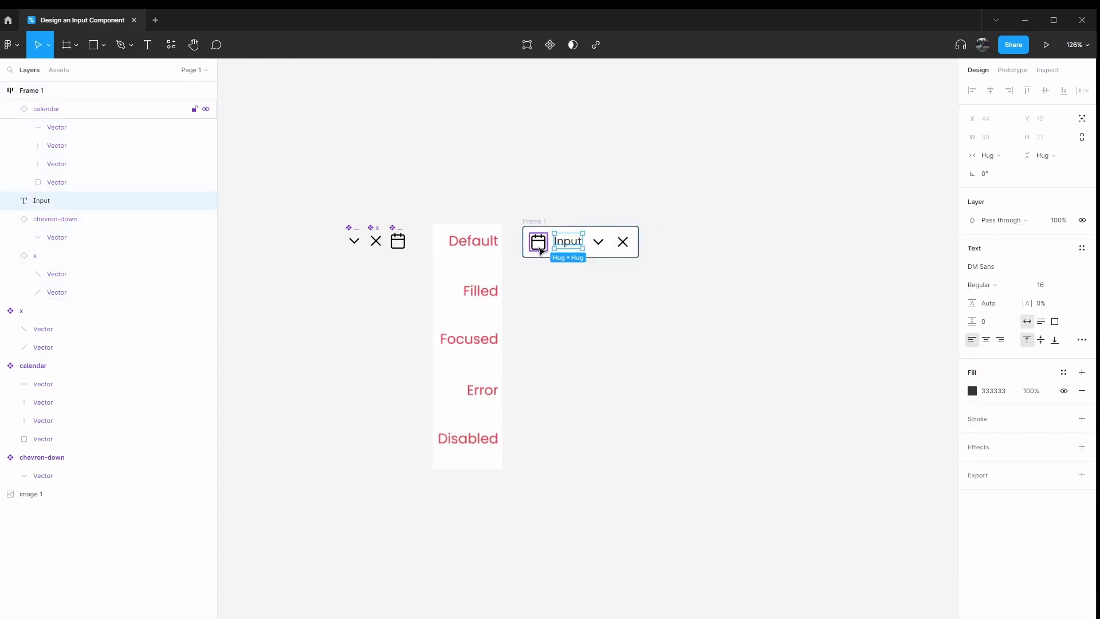
shift+click(541, 250)
shift+click(566, 242)
shift+click(598, 242)
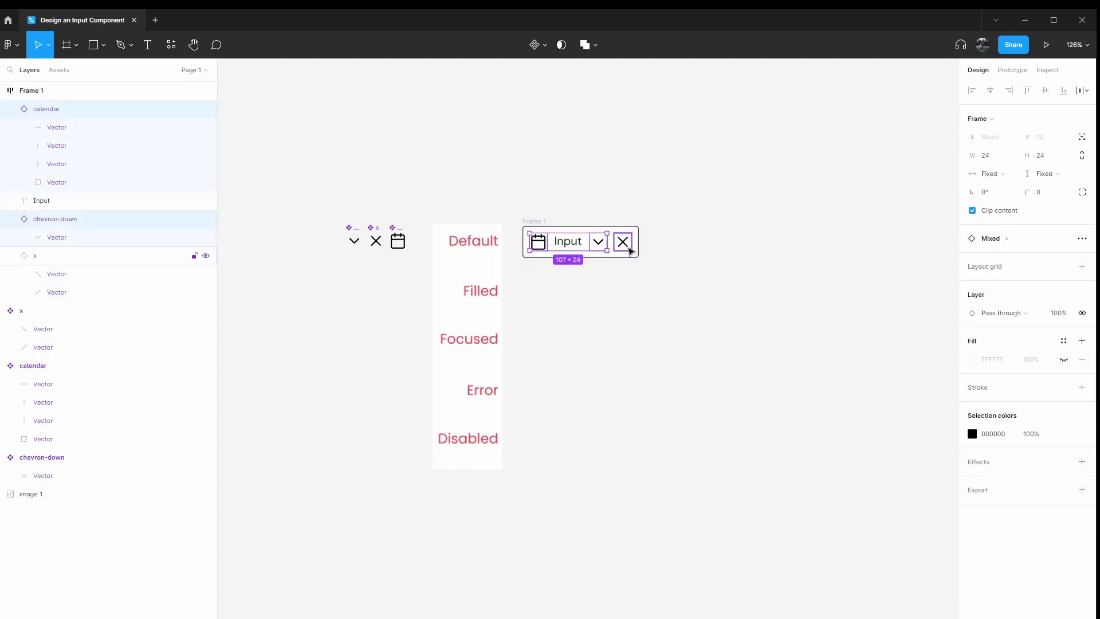
shift+click(623, 242)
click(1061, 157)
text(2)
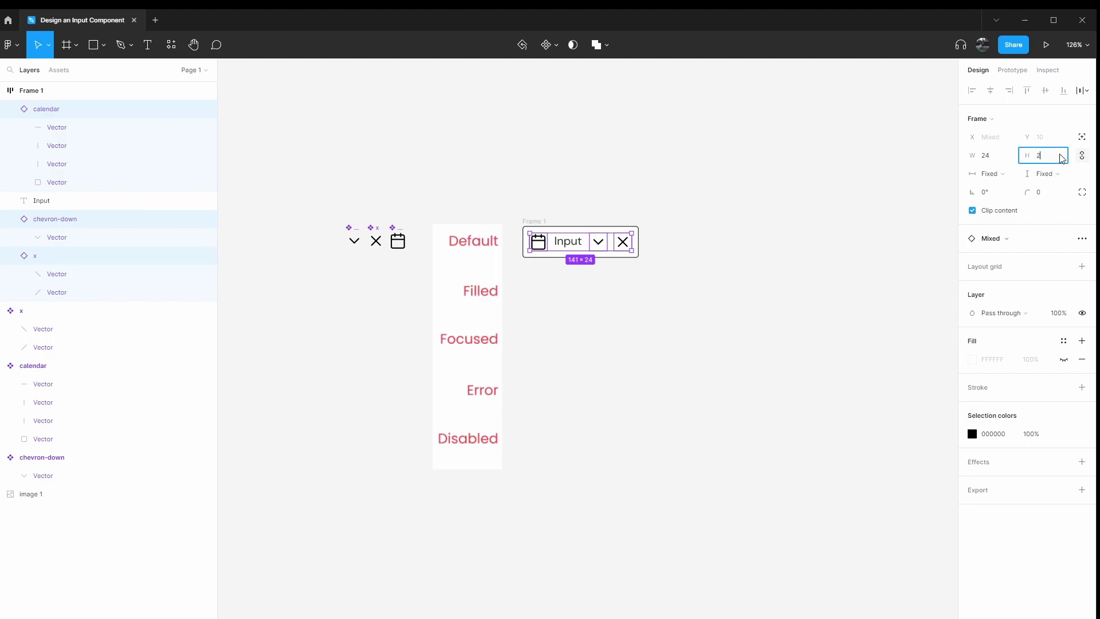
text(0)
key(Return)
Move the chevron-down icon so it comes after the x icon
click(641, 245)
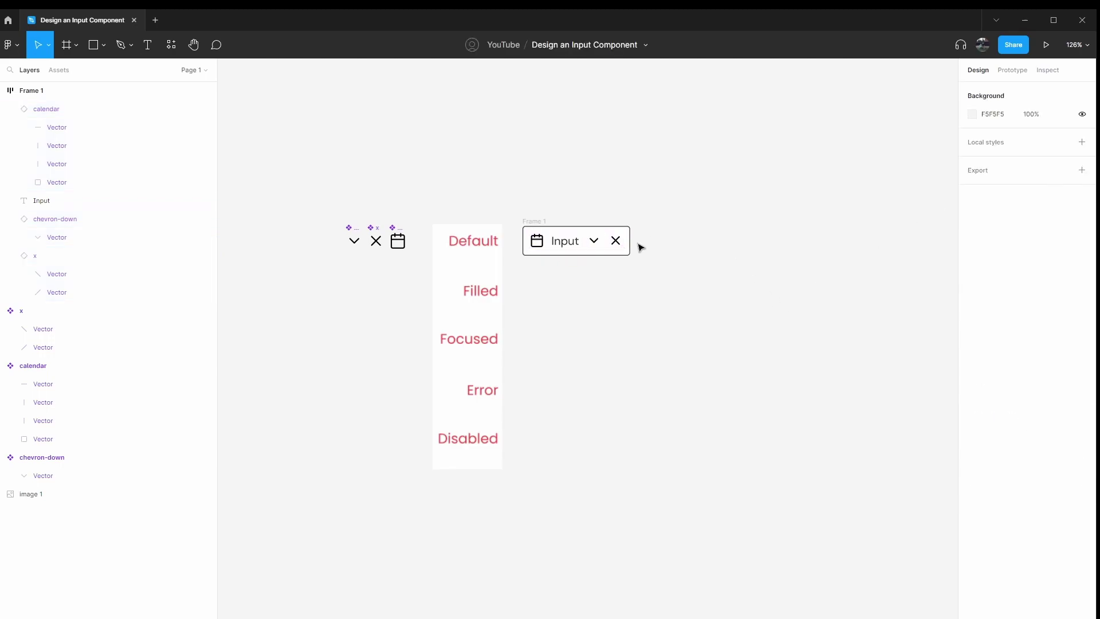
click(594, 240)
drag(597, 247, 616, 243)
click(582, 252)
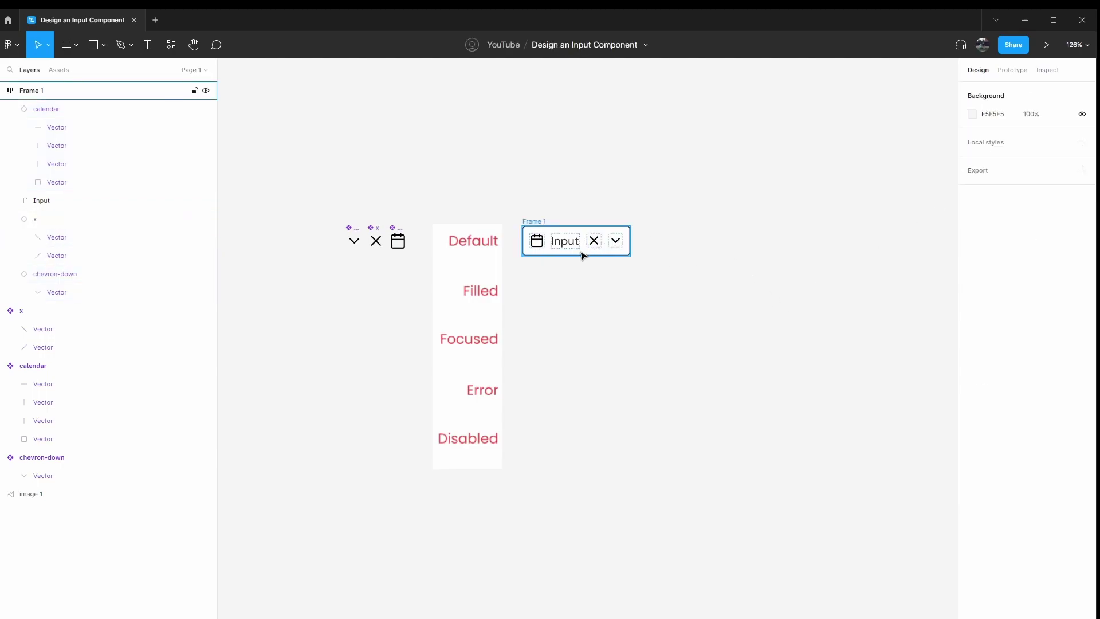
Group the calendar icon and Input text into an auto-layout frame
click(554, 246)
shift+click(539, 248)
key(ctrl+alt+g)
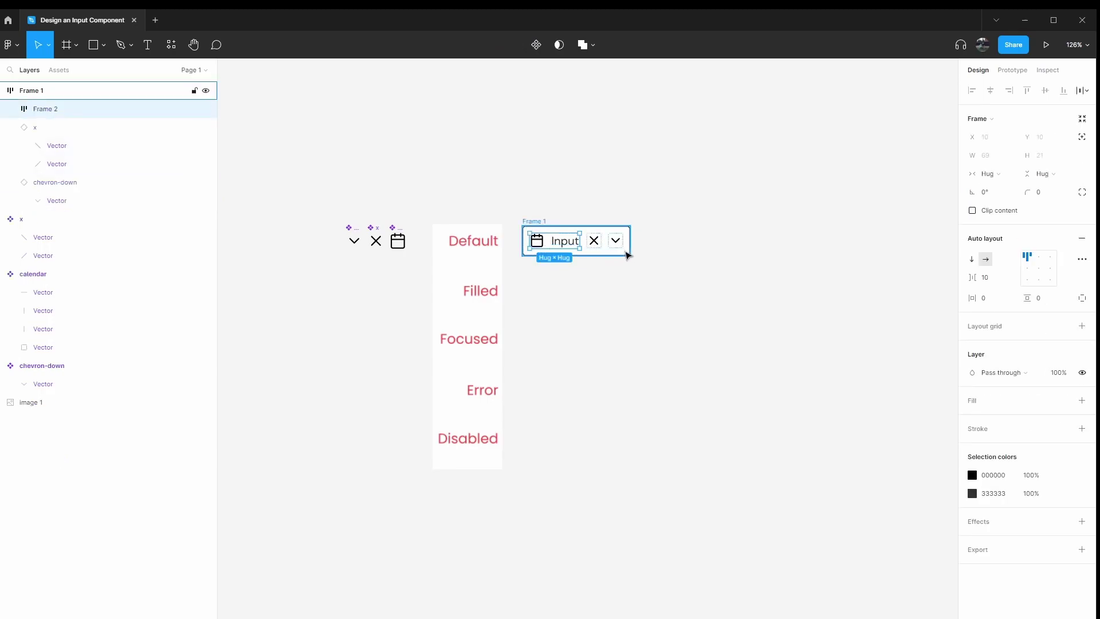
Group the x and chevron-down icons into their own auto-layout frame
click(594, 240)
shift+click(614, 241)
key(shift+a)
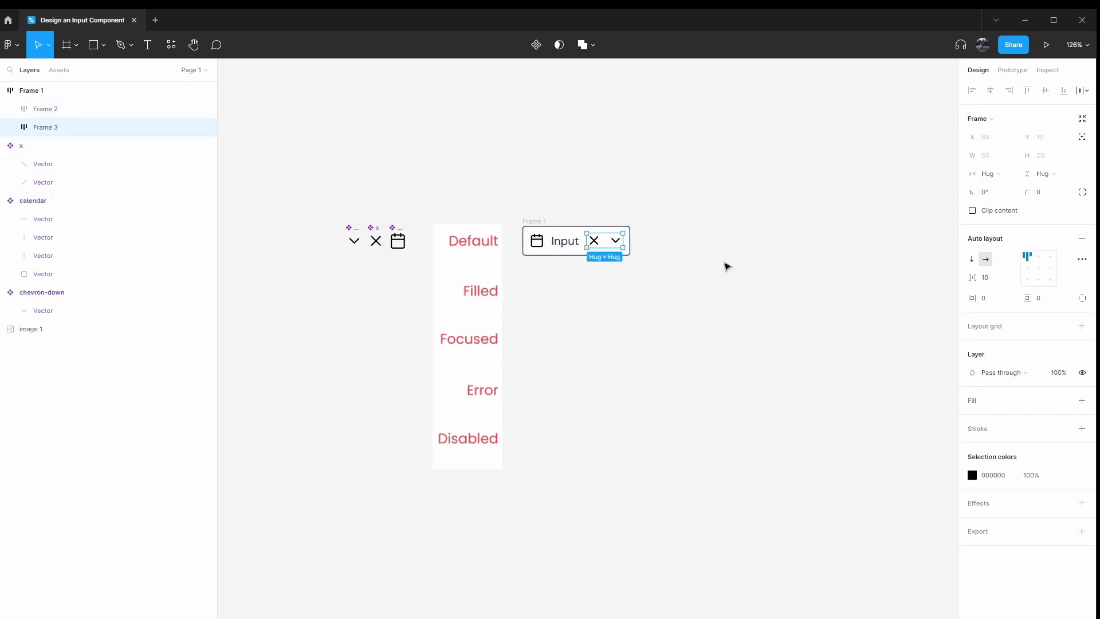
click(729, 267)
click(541, 223)
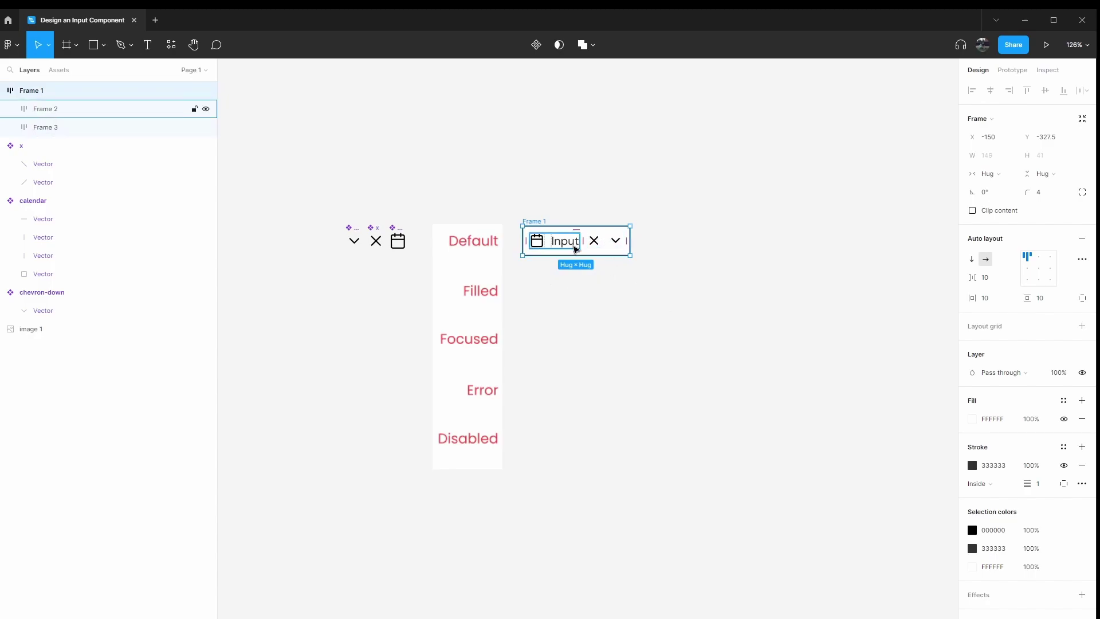
click(564, 241)
click(611, 246)
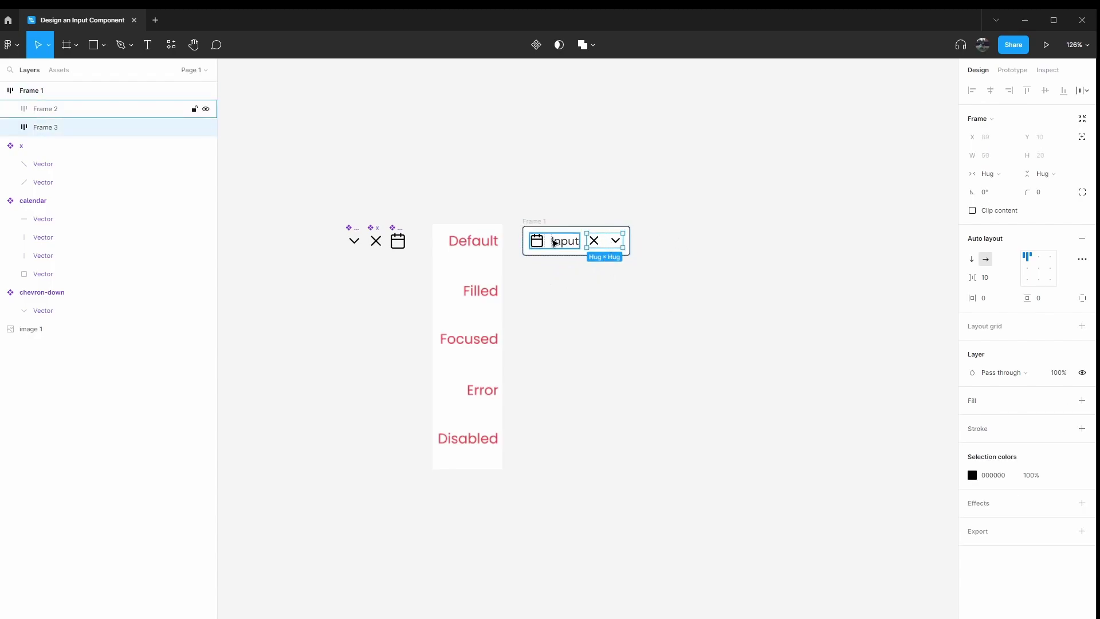
click(552, 242)
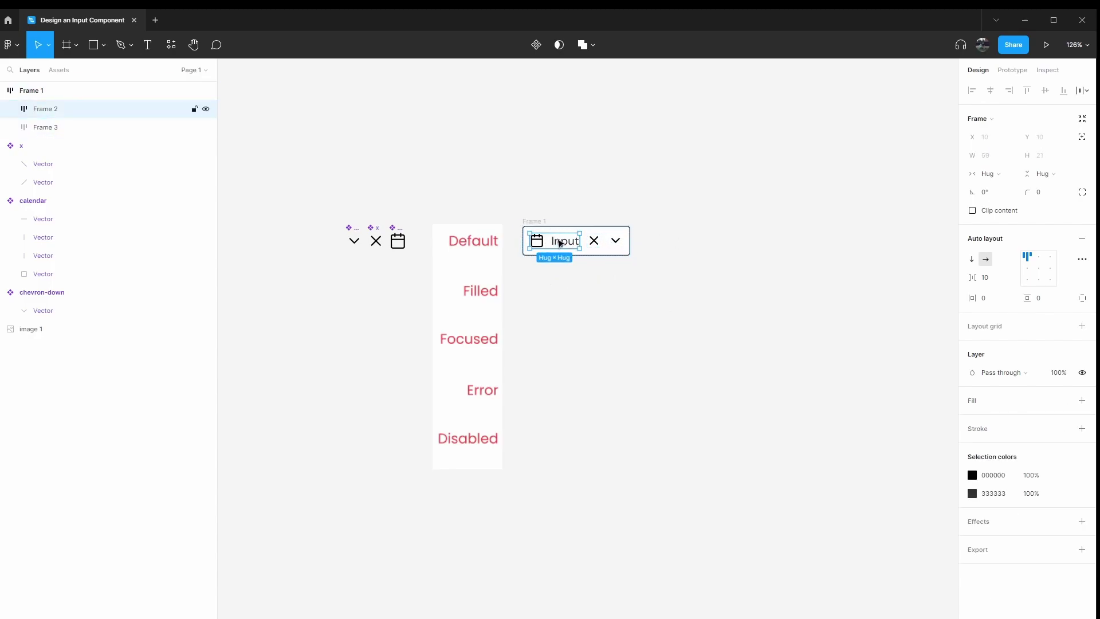
Set the input frame's auto-layout gap to Auto for space-between spacing
click(584, 238)
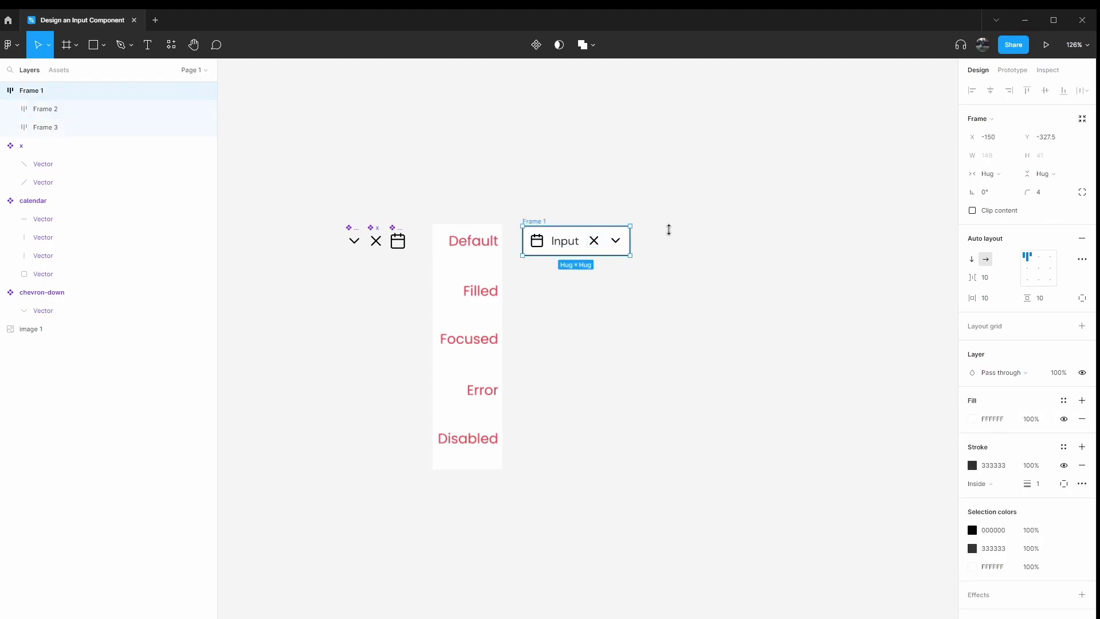
click(1003, 279)
text(auto)
key(Return)
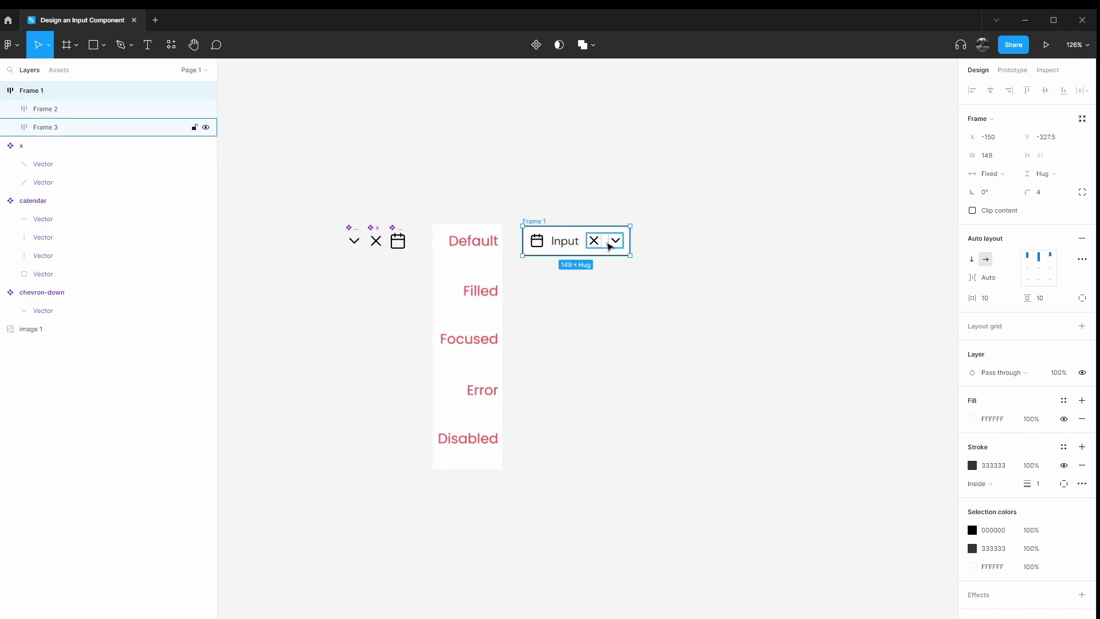
Widen the input frame to 456 px, pushing the clear and chevron icons right
click(570, 238)
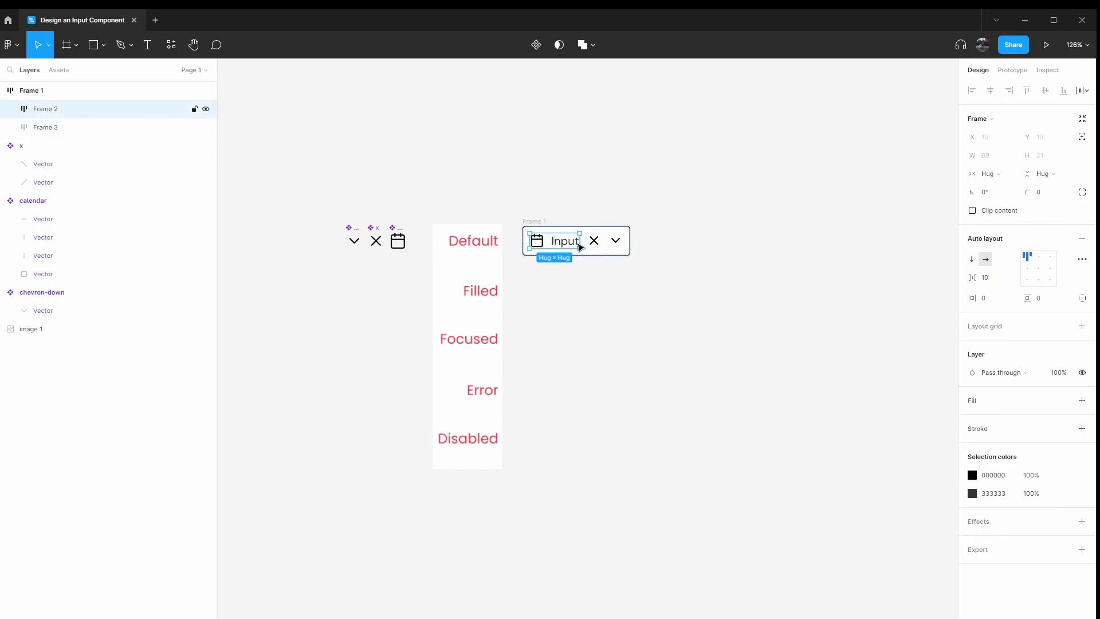
click(612, 241)
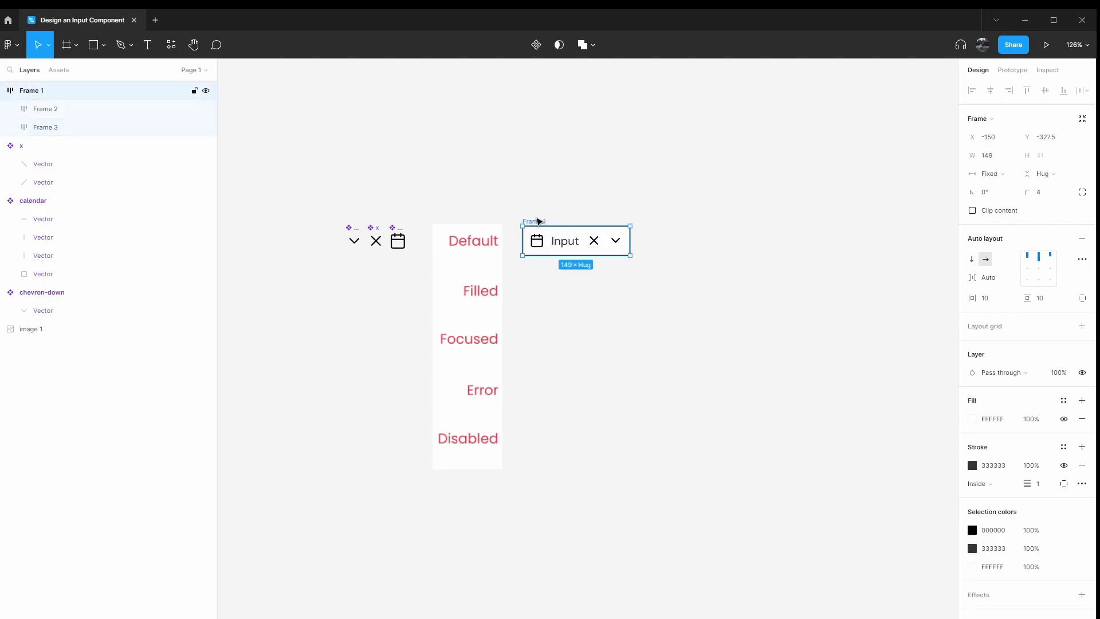
click(531, 221)
click(663, 245)
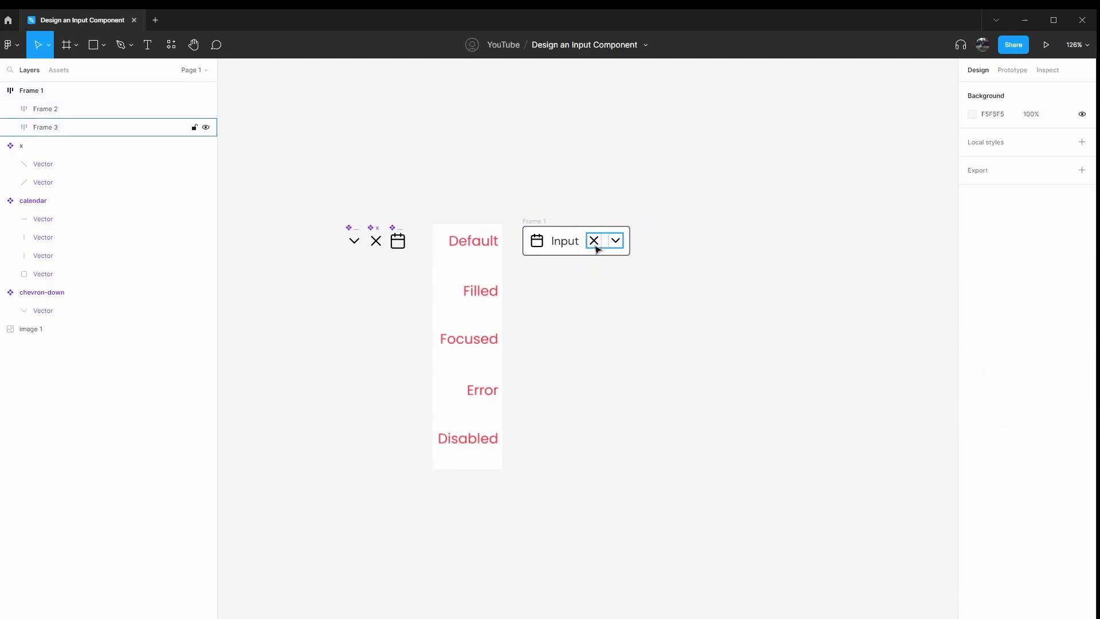
click(521, 223)
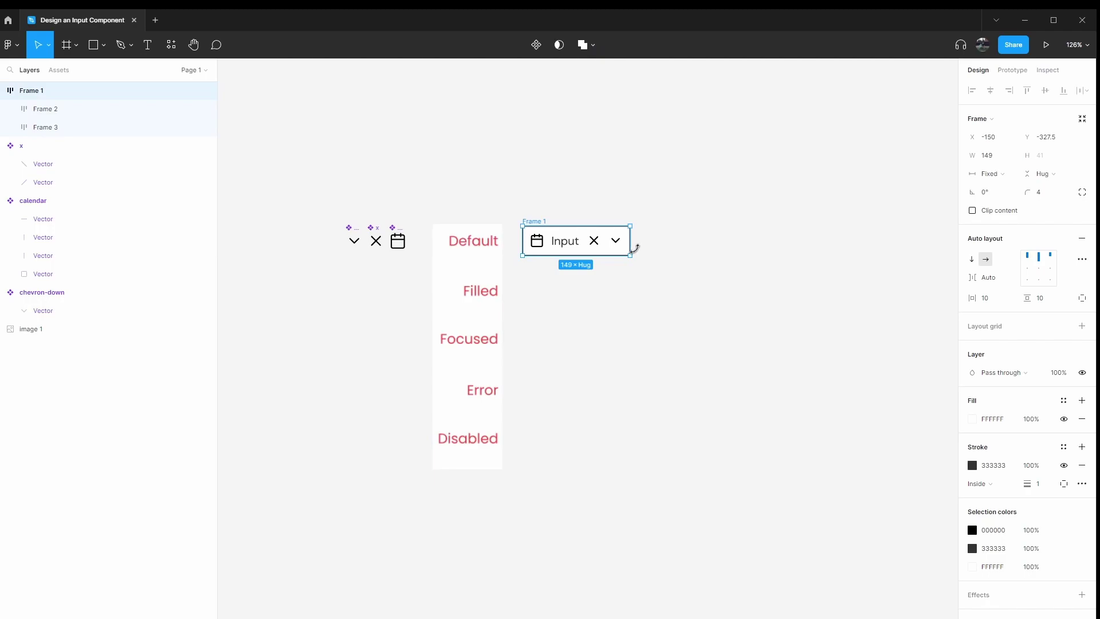
drag(632, 244, 851, 243)
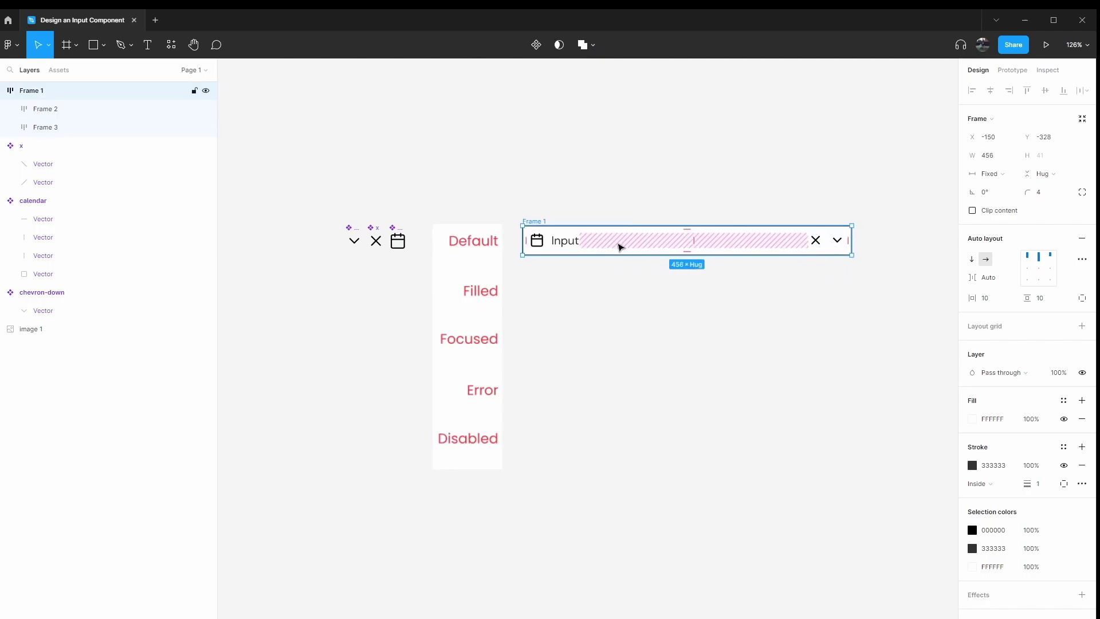
Set an 8 px gap between the clear and chevron-down icons
click(564, 242)
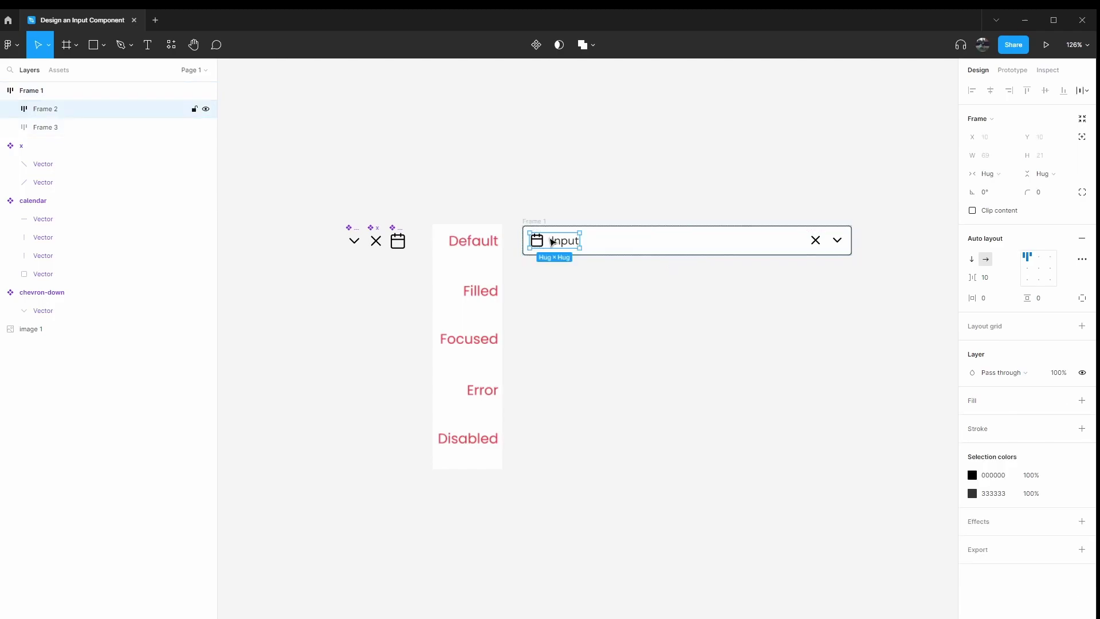
click(1003, 279)
key(Escape)
click(844, 246)
click(1010, 279)
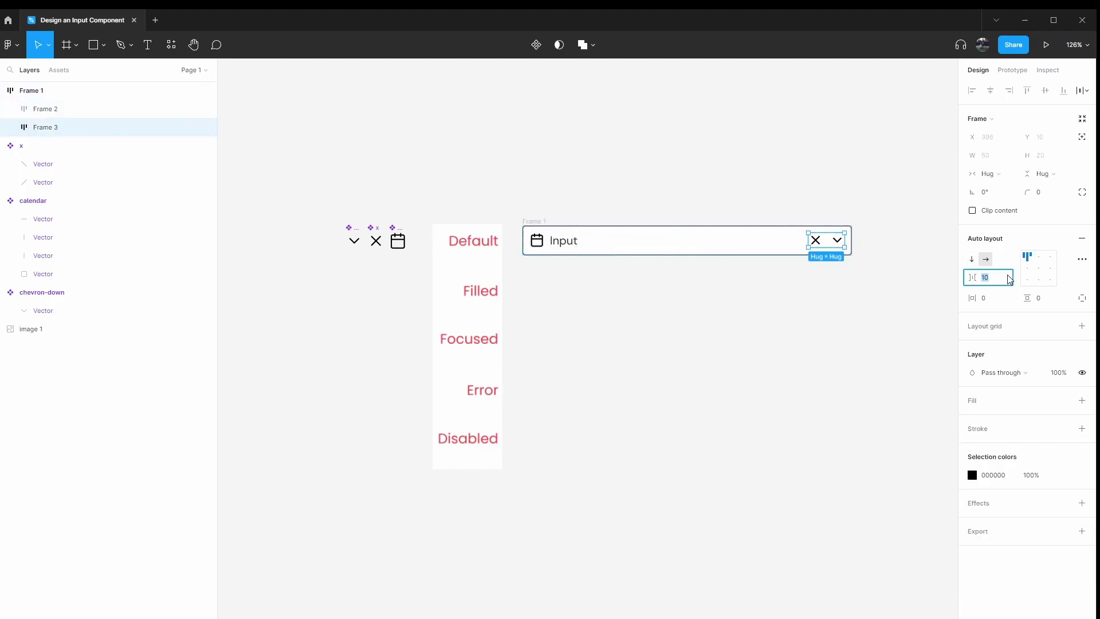
text(8)
key(Return)
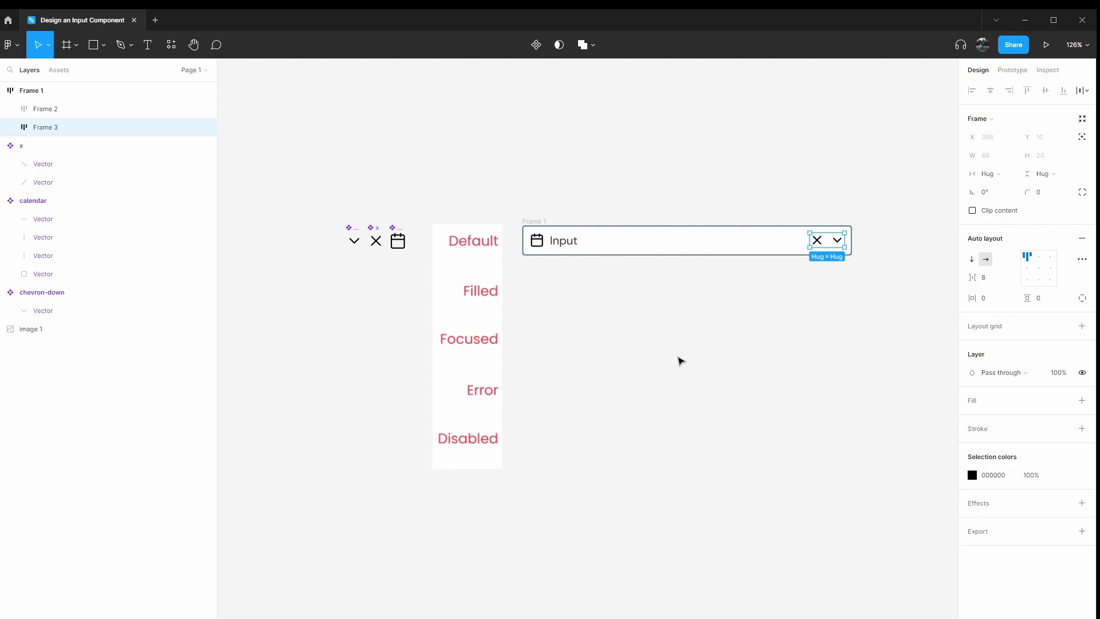
Inspect the black colour used in the input field
click(673, 355)
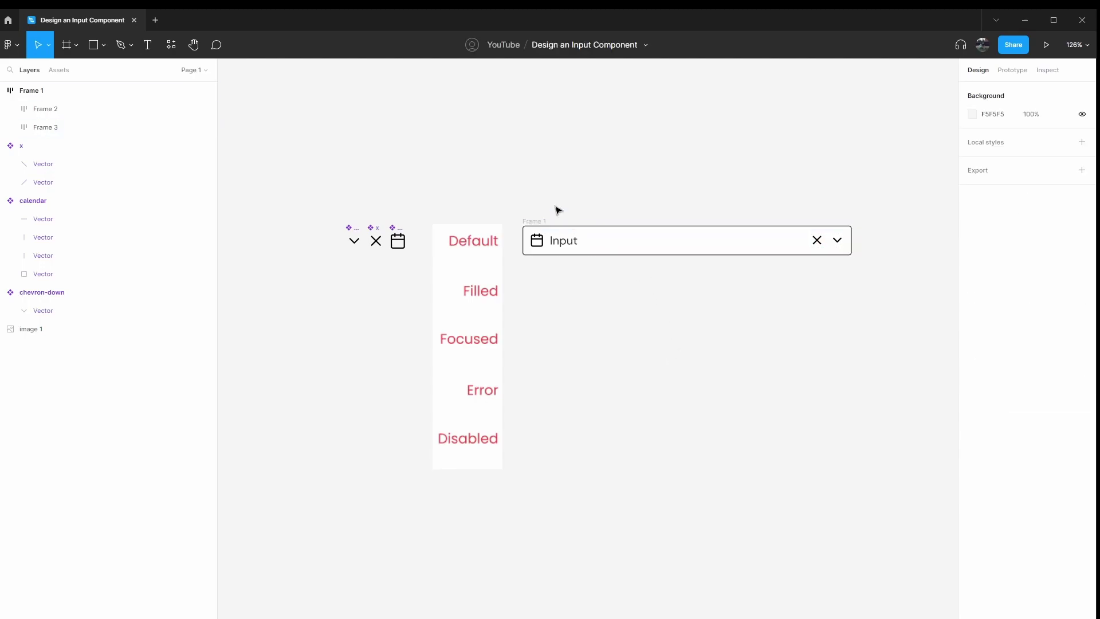
click(543, 226)
click(987, 537)
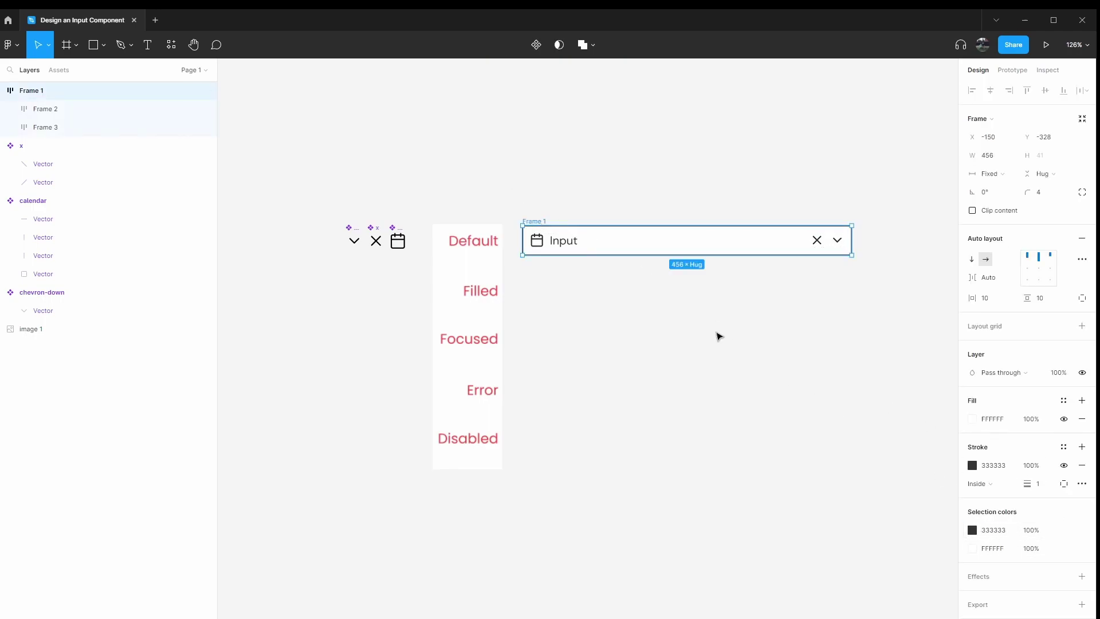
click(717, 334)
click(523, 222)
Give the input field 12 px horizontal padding and 16 px vertical padding
click(997, 305)
text(16)
key(Return)
click(998, 305)
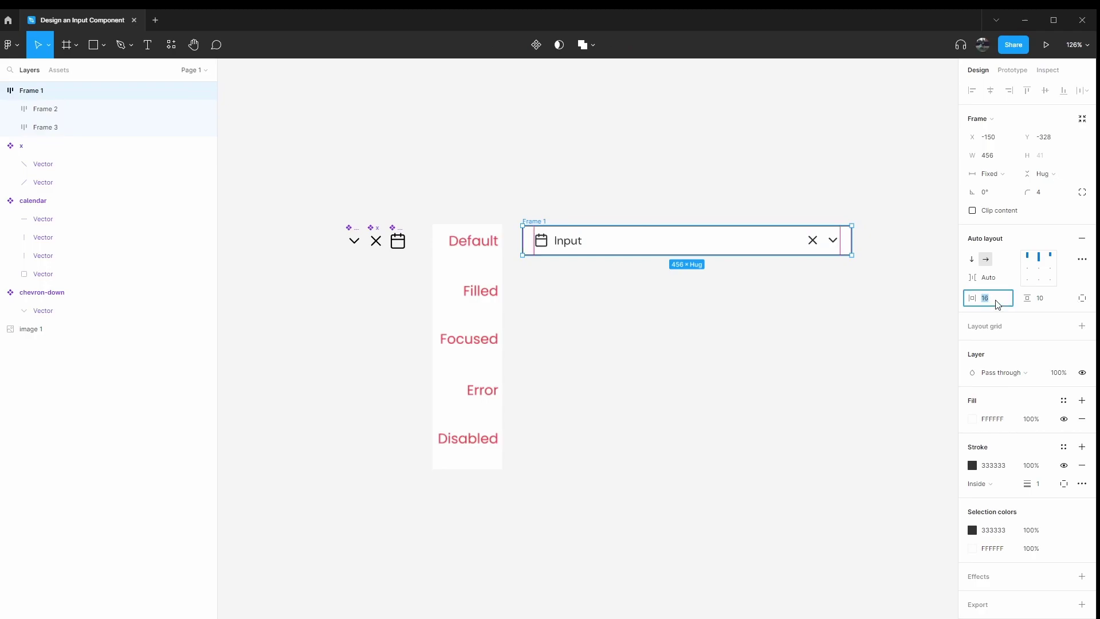
text(12)
key(Return)
click(1044, 304)
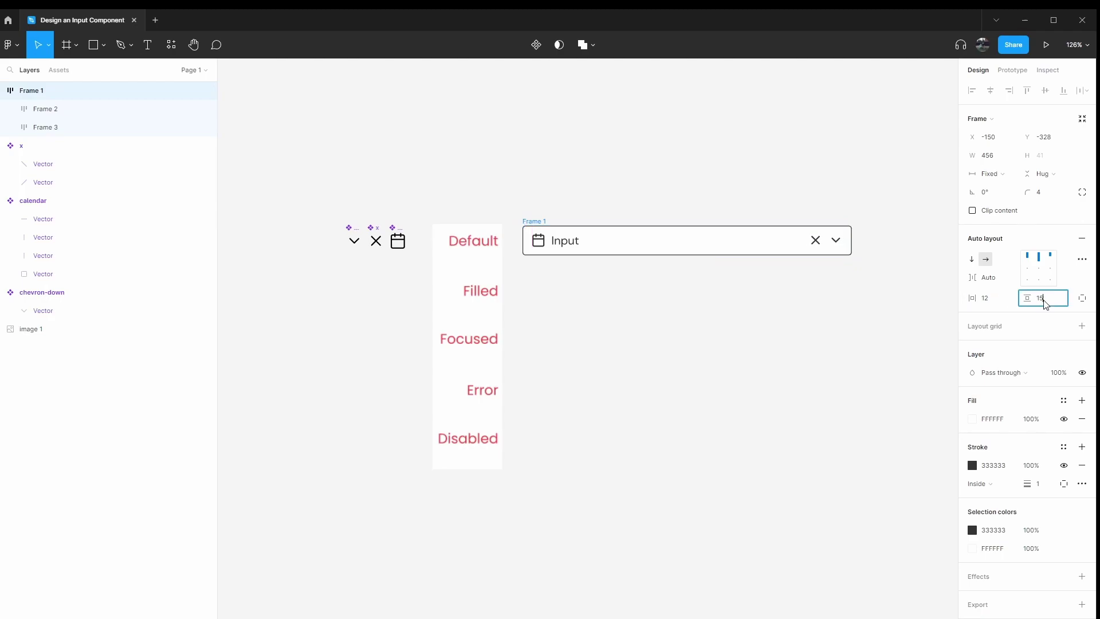
text(16)
key(Return)
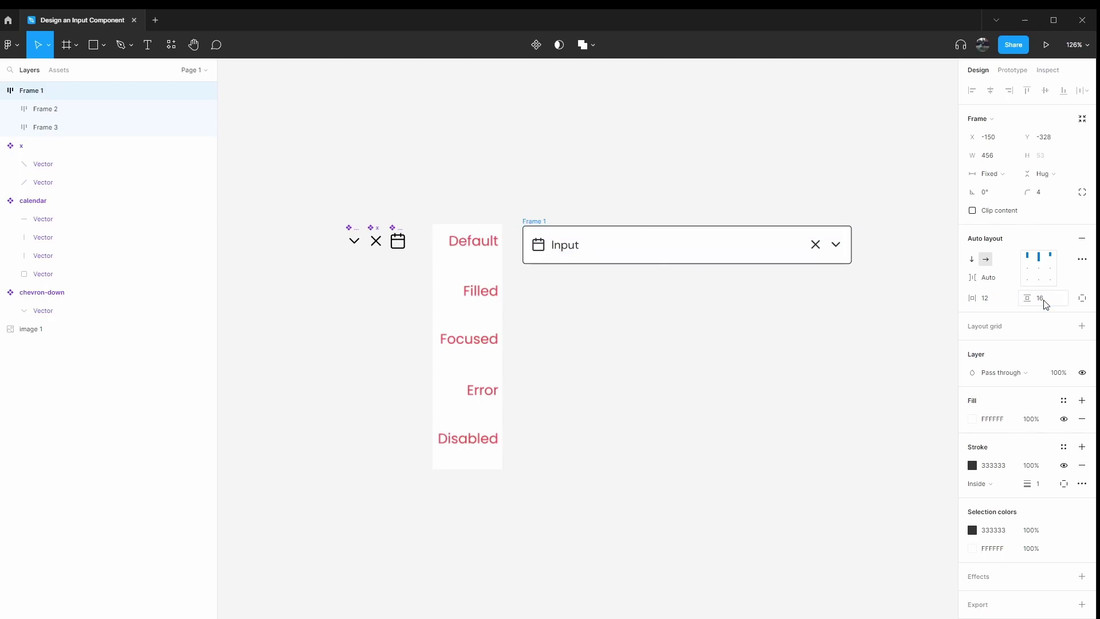
Centre the input's contents vertically and nudge the field up and left
click(766, 273)
click(707, 250)
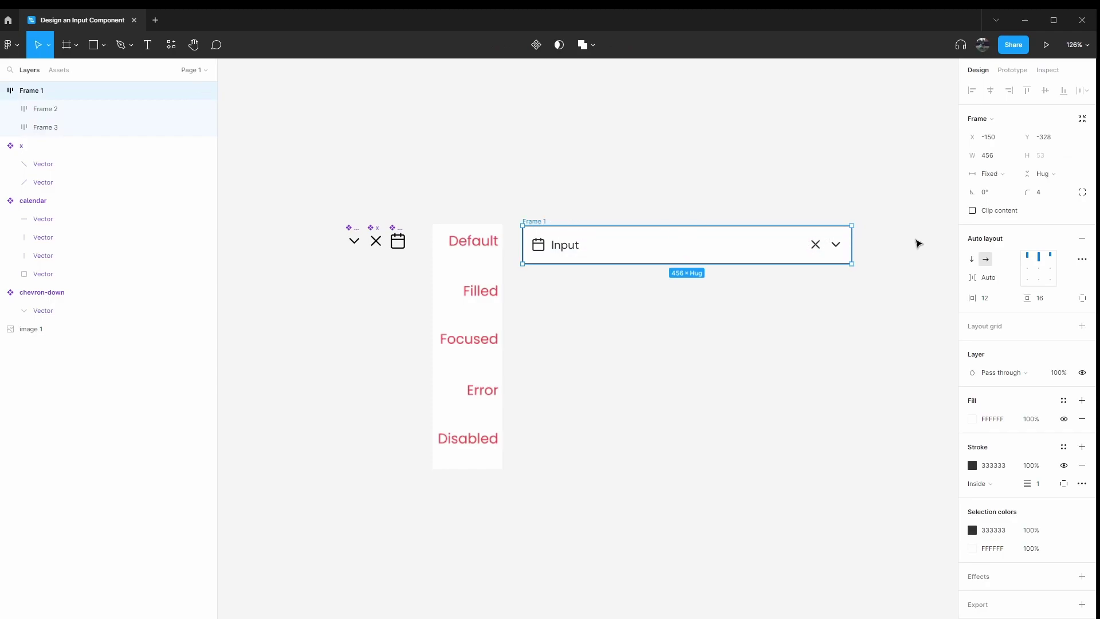
click(1046, 267)
drag(538, 223, 530, 219)
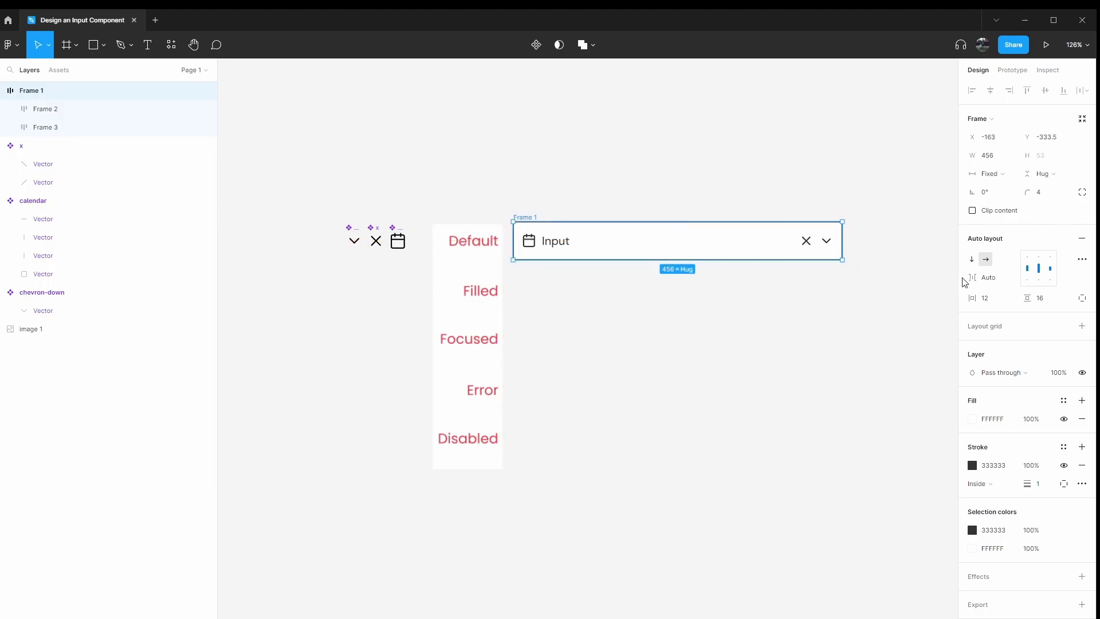
Compare 16 px and 12 px horizontal padding, keeping it at 12 px
click(1009, 299)
text(16)
key(Return)
click(1006, 297)
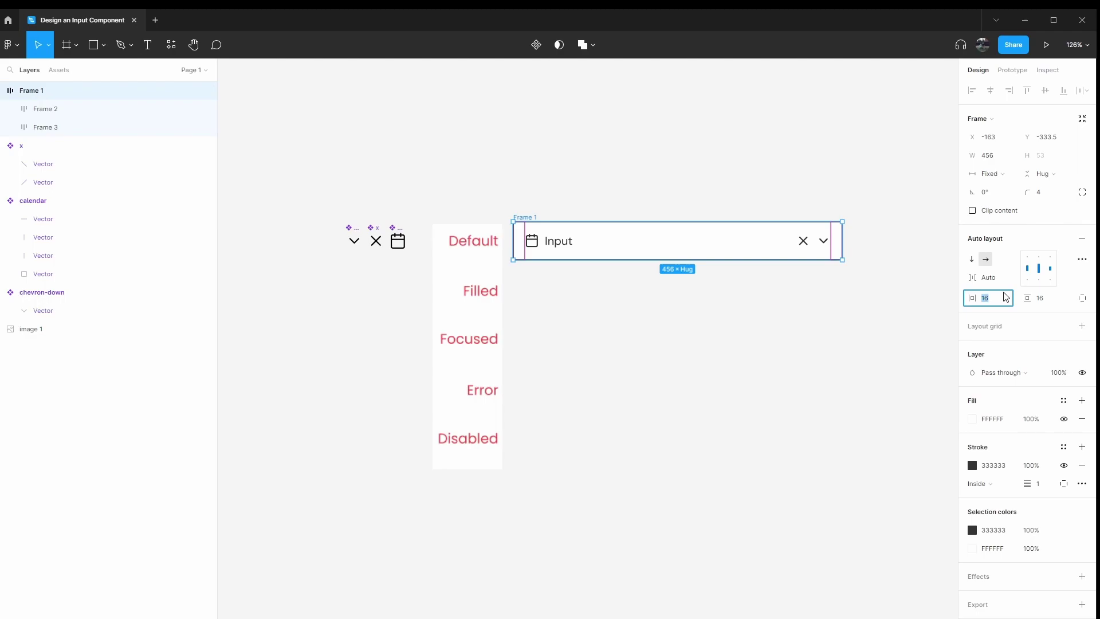
text(12)
key(Return)
click(1006, 297)
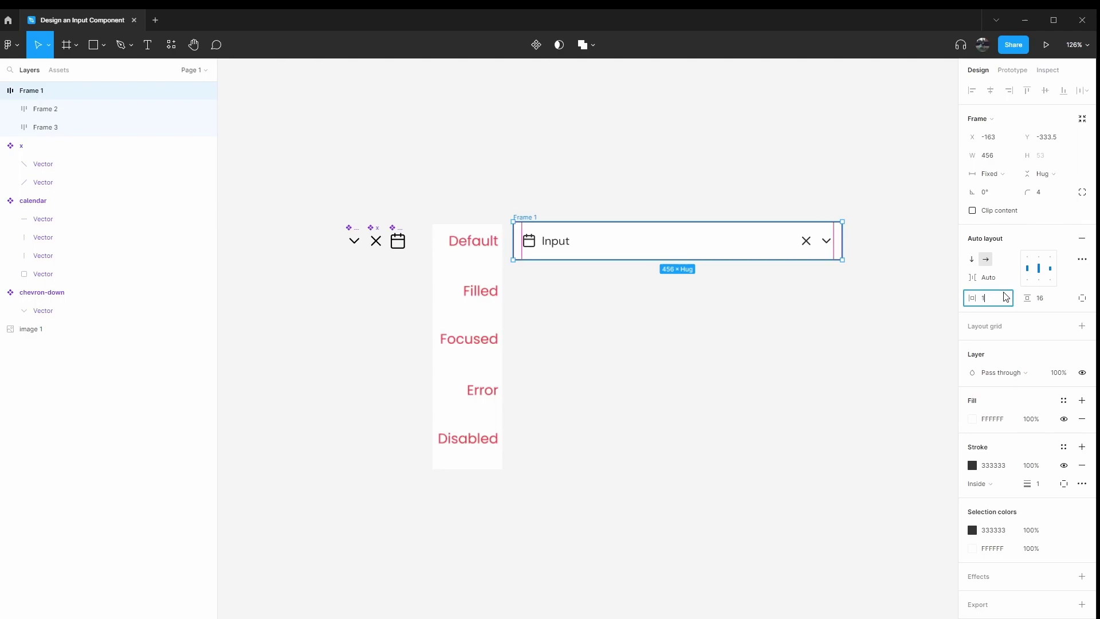
click(672, 309)
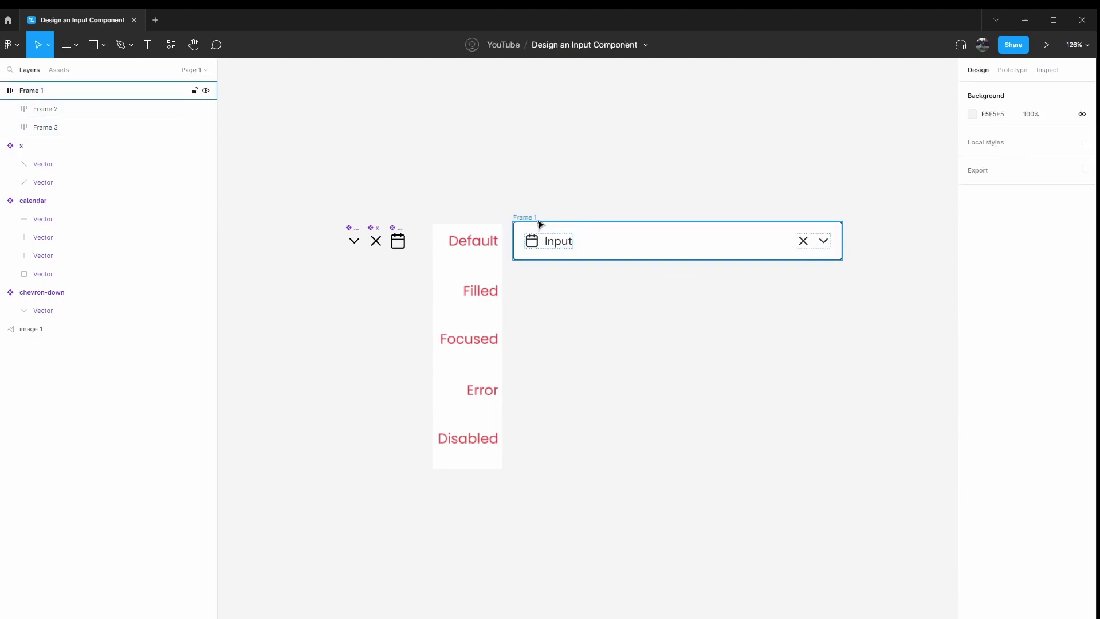
click(512, 217)
click(548, 193)
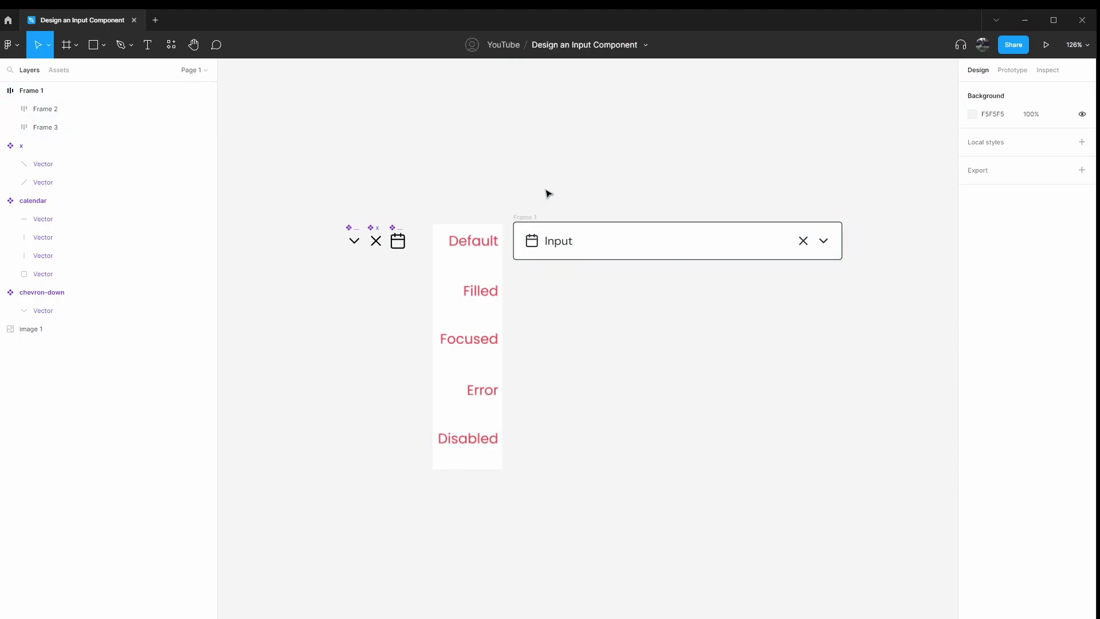
Duplicate the input field and position the original just above the copy
click(525, 217)
drag(526, 216, 527, 189)
click(467, 226)
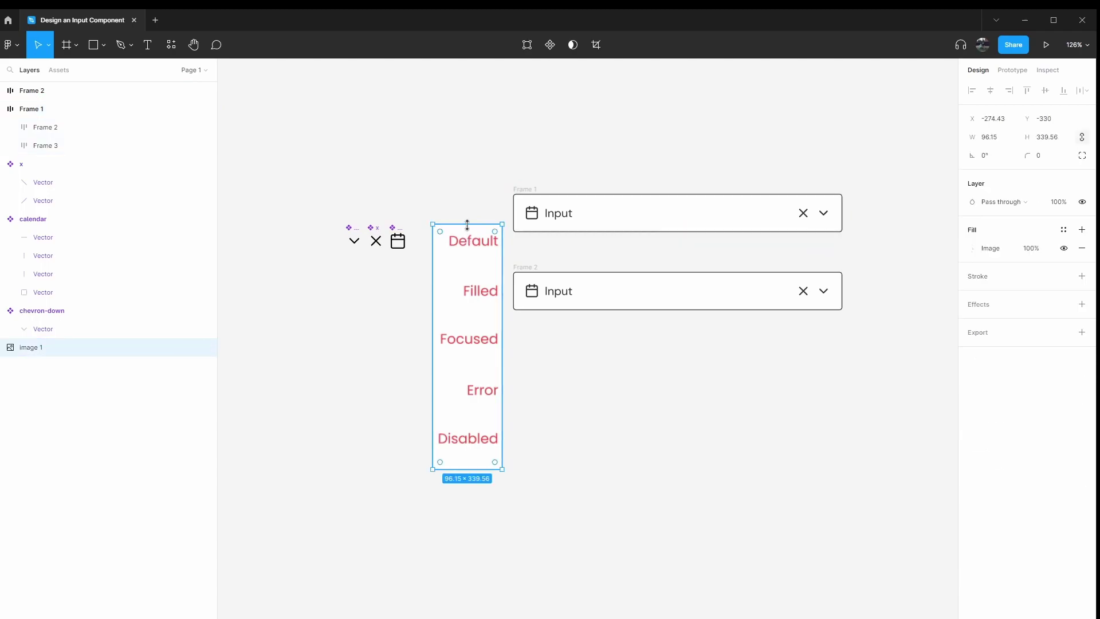
drag(524, 205, 548, 223)
Change the top field's text to 'Input Label'
double_click(547, 223)
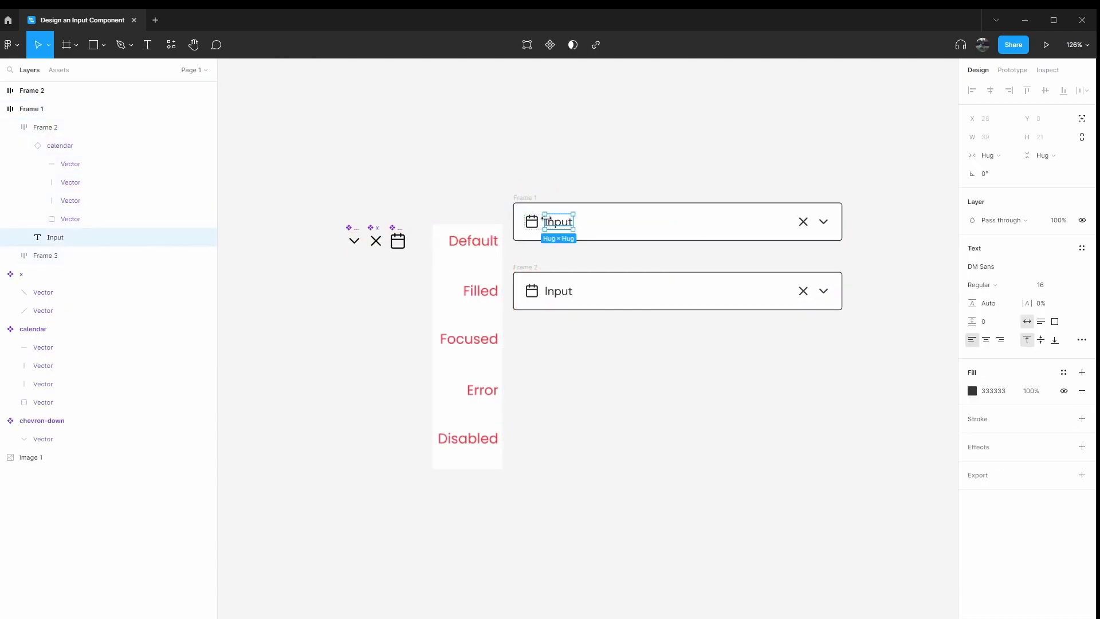
double_click(550, 222)
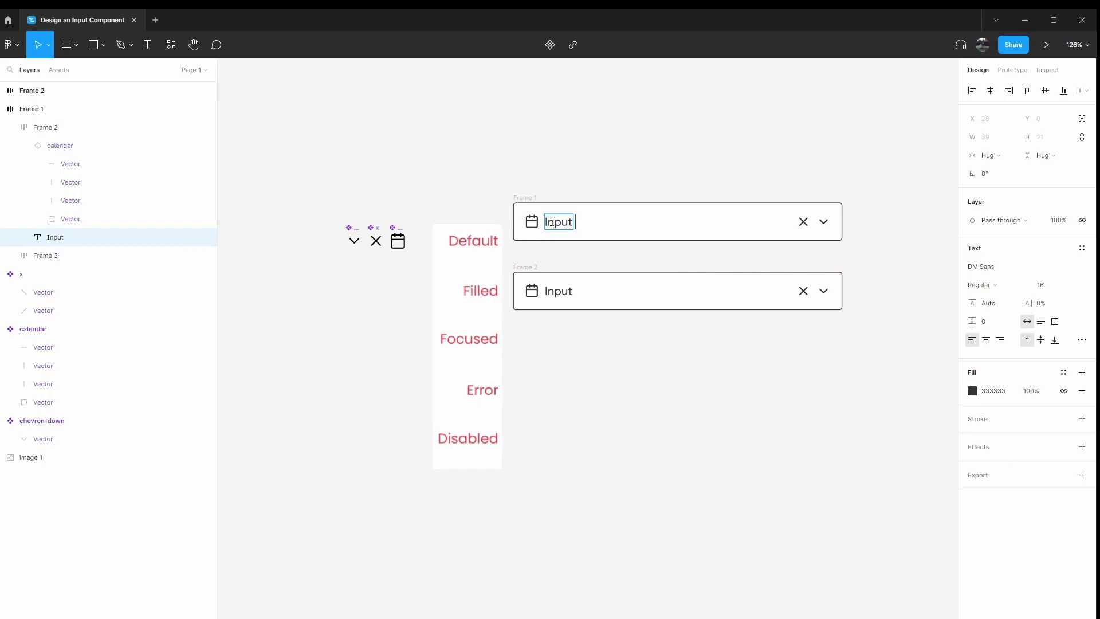
text(Label)
click(695, 365)
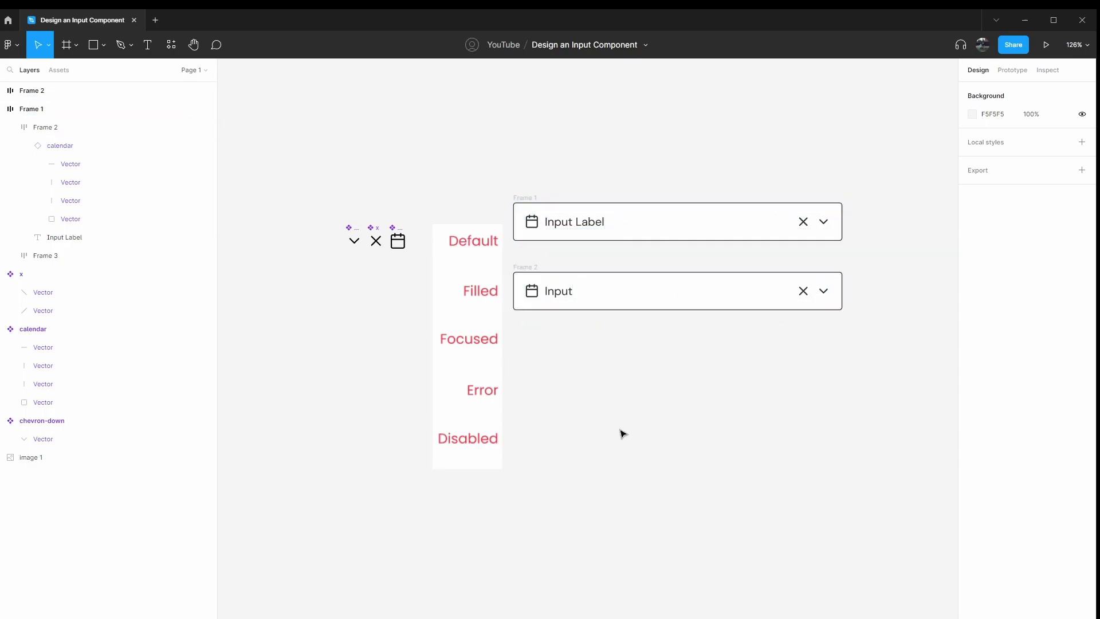
Change the top field's 333333 colour to grey 8D8D8D, leaving the lower field dark
click(530, 268)
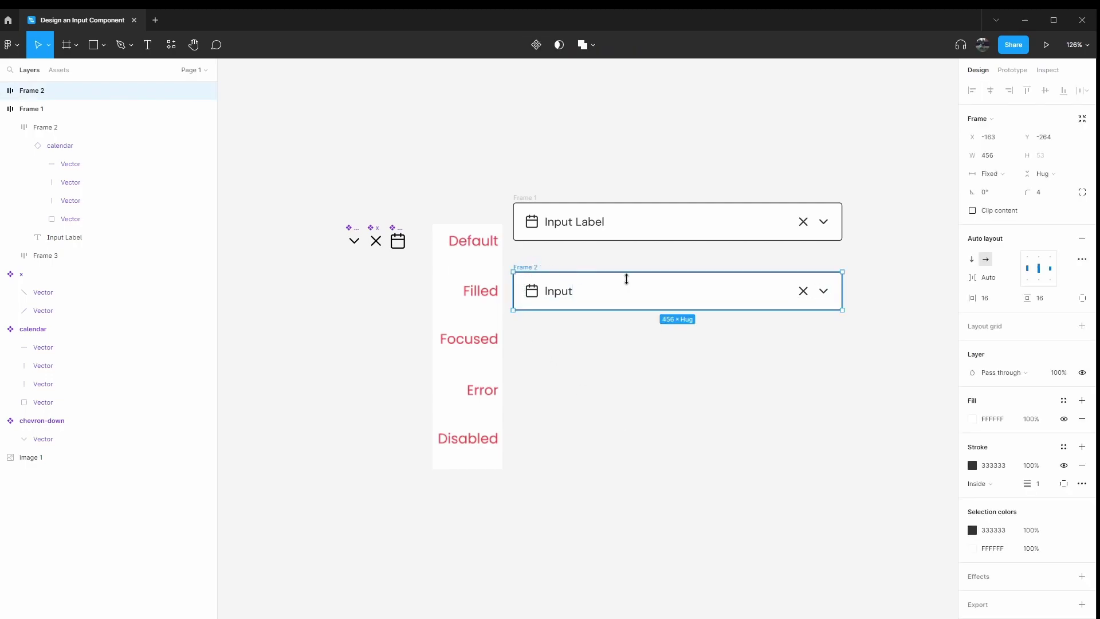
click(545, 208)
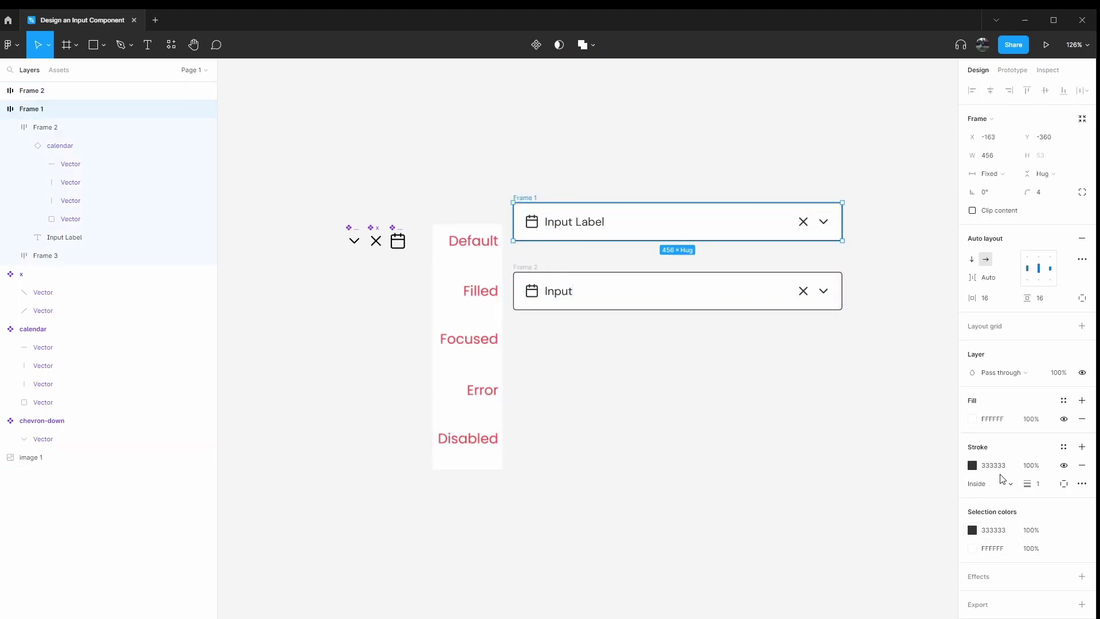
click(997, 466)
click(972, 465)
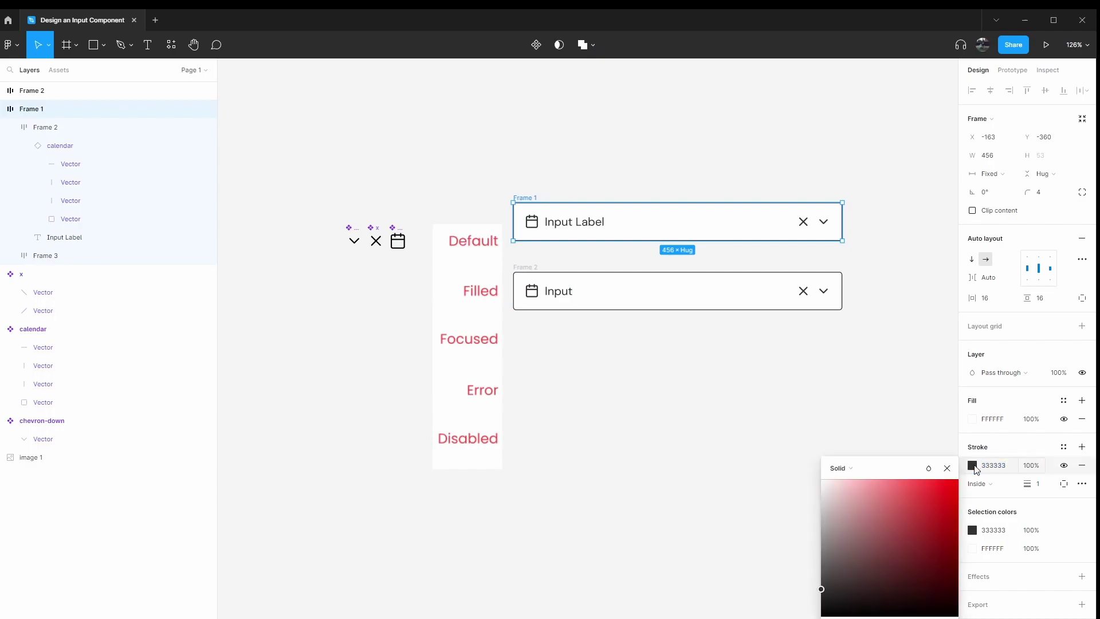
drag(823, 590, 823, 523)
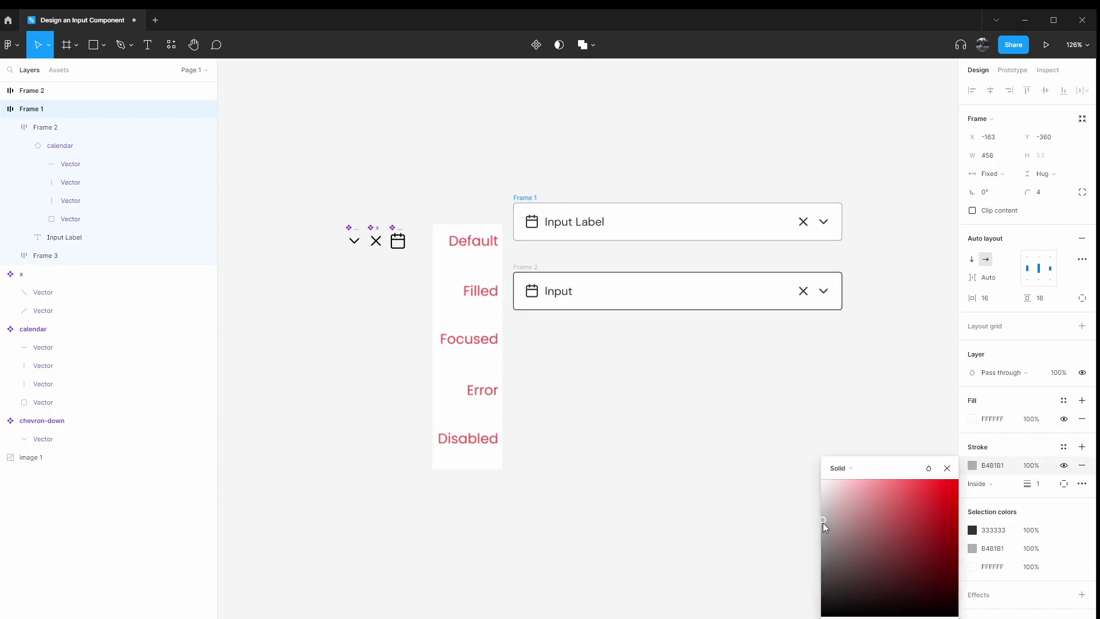
key(ctrl+z)
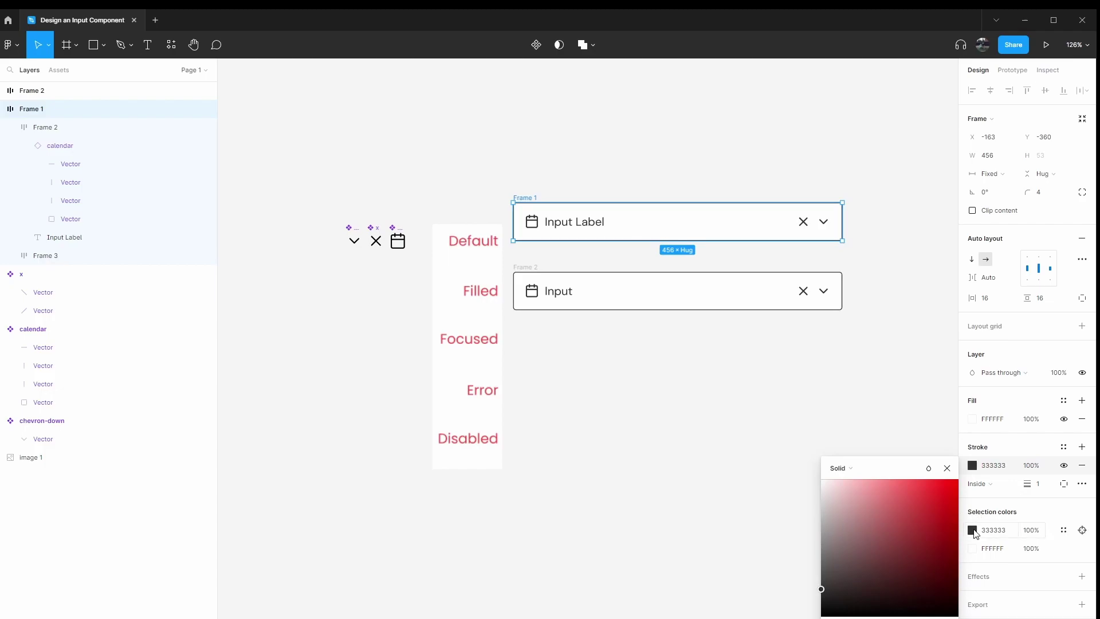
mouse_move(825, 574)
mouse_down()
mouse_move(801, 552)
mouse_move(799, 561)
mouse_up()
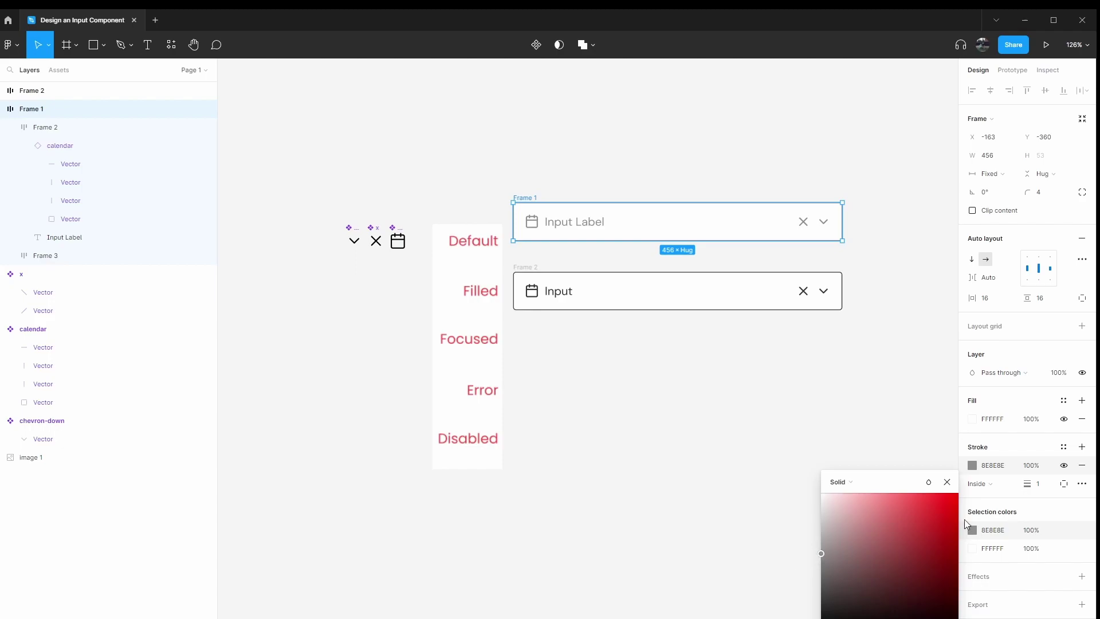
drag(819, 554, 821, 557)
Change the second field's wording from 'Input' to 'Input Text'
click(636, 399)
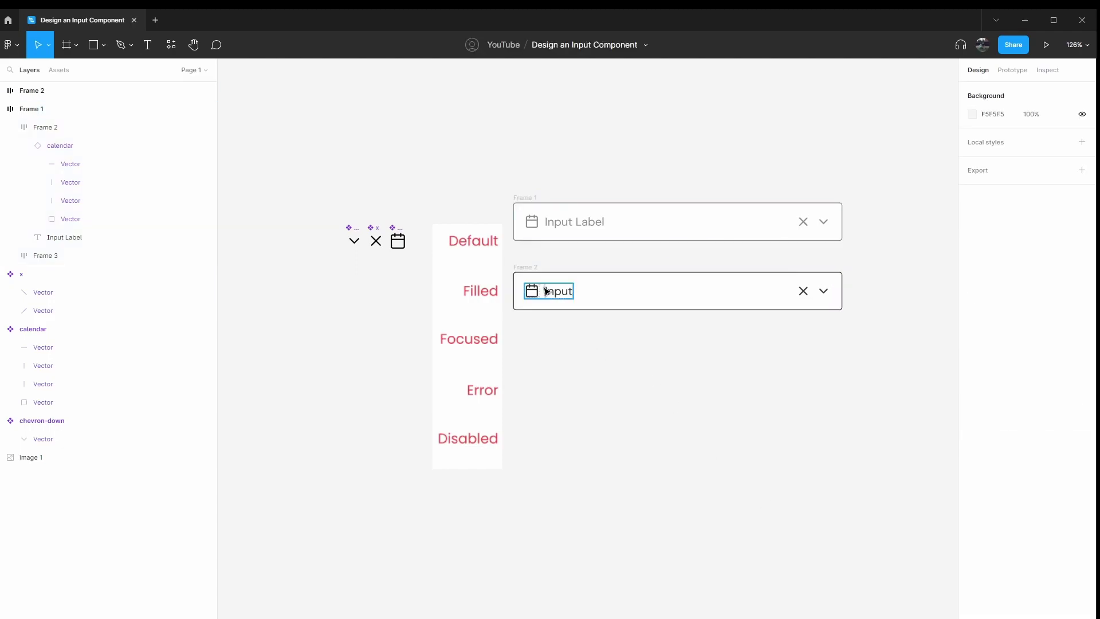
key(t)
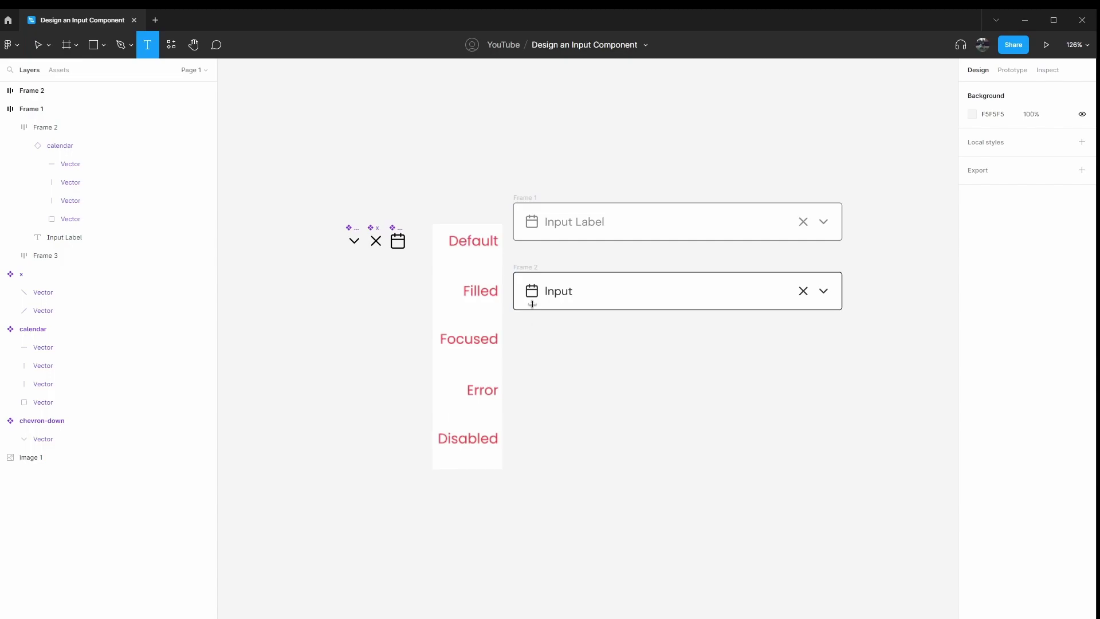
click(578, 292)
key(Escape)
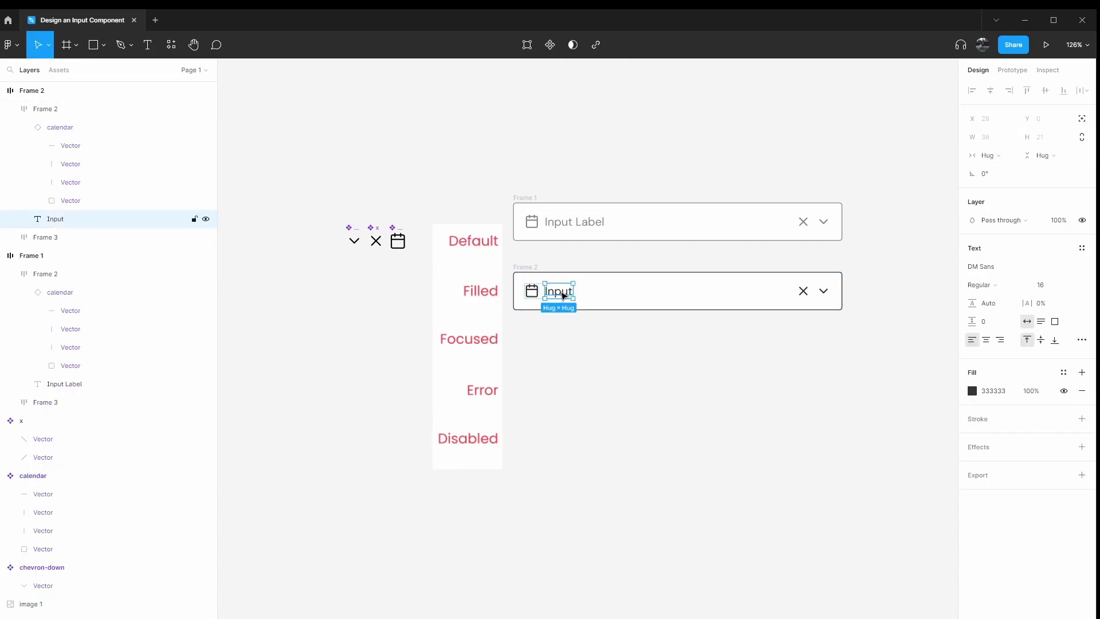
double_click(562, 292)
key(BackSpace)
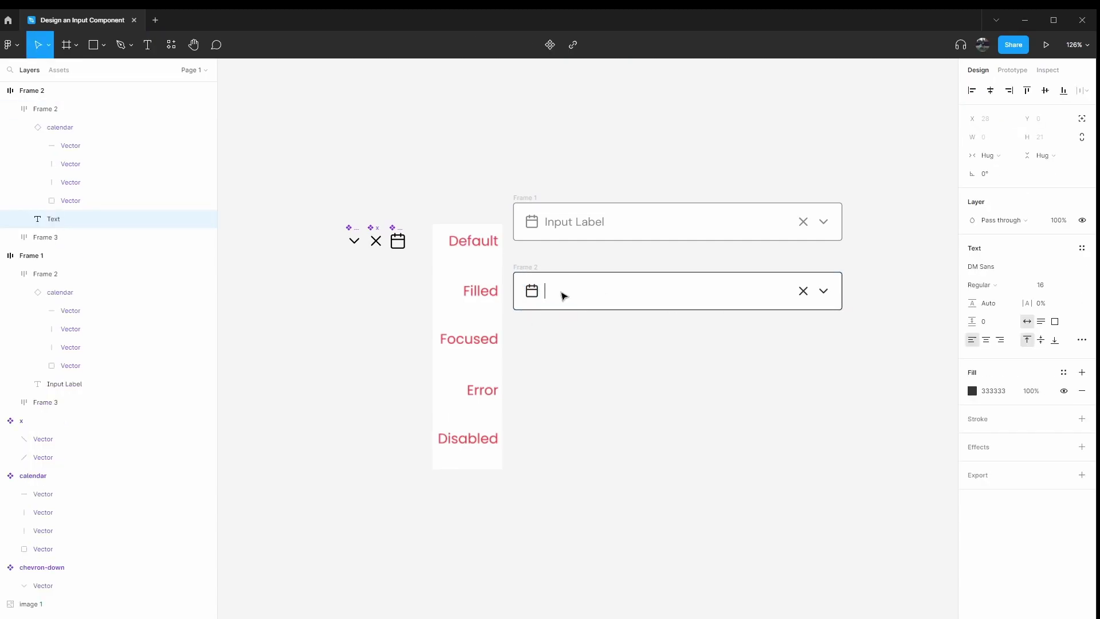
text(INPUT)
key(BackSpace)
key(BackSpace)
key(BackSpace)
text(put Text)
click(556, 371)
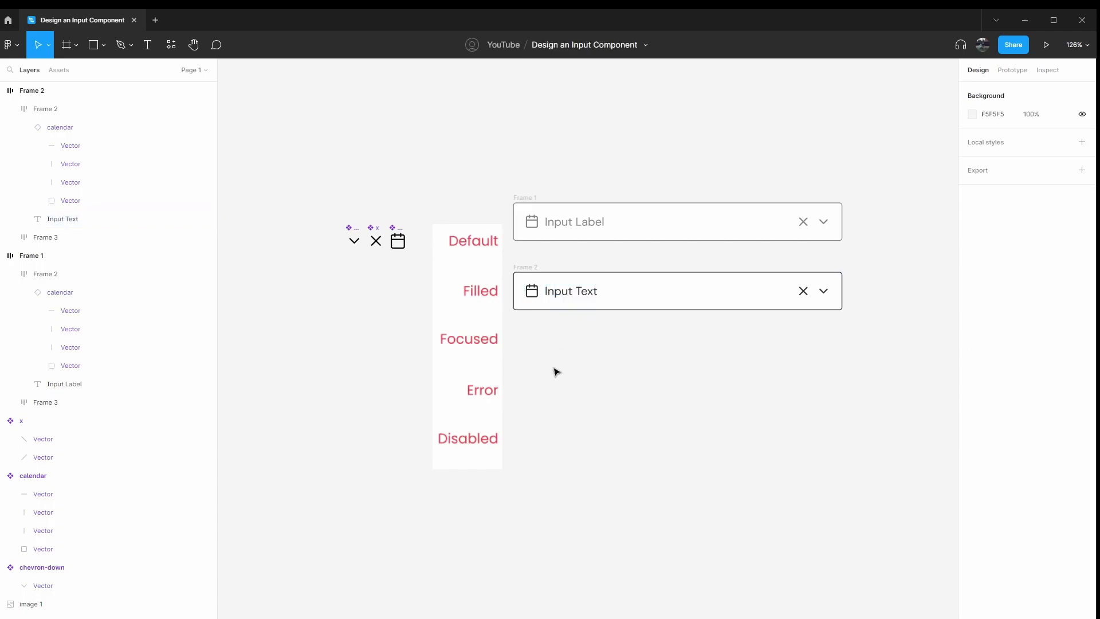
Add a new 'Input Label' text below the fields at font size 12
key(t)
click(551, 366)
text(Input La)
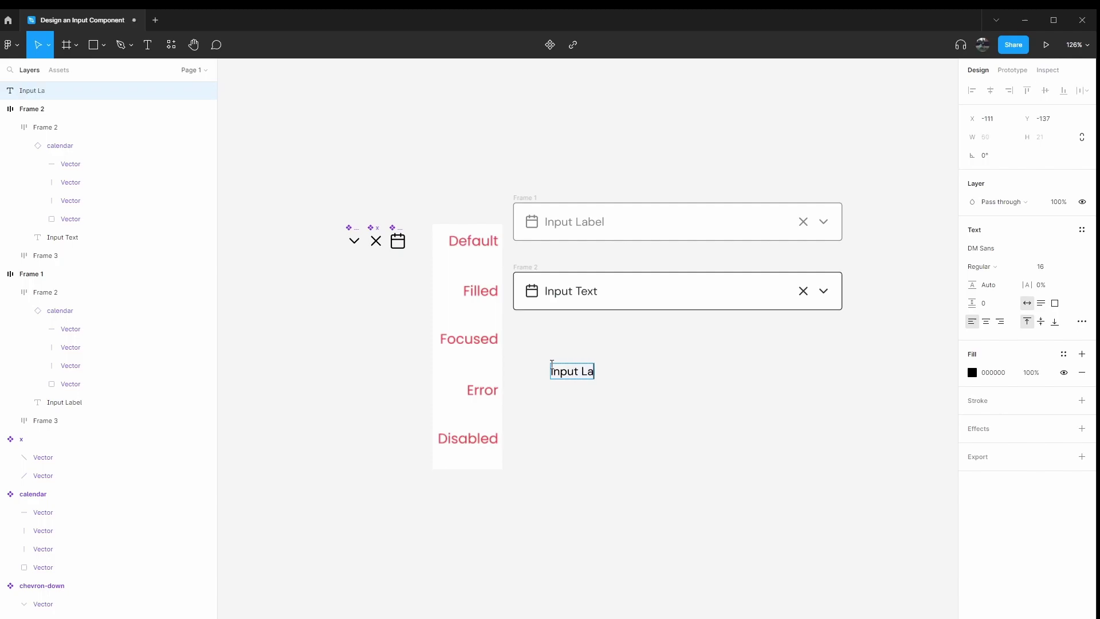
text(bel)
key(Escape)
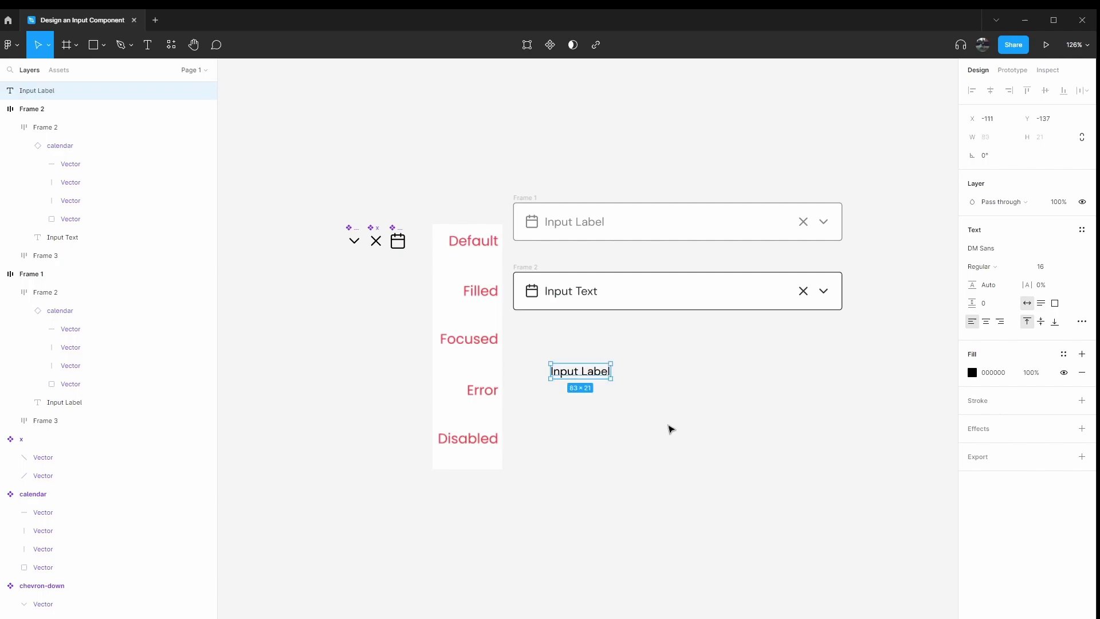
click(1039, 275)
text(12)
key(Return)
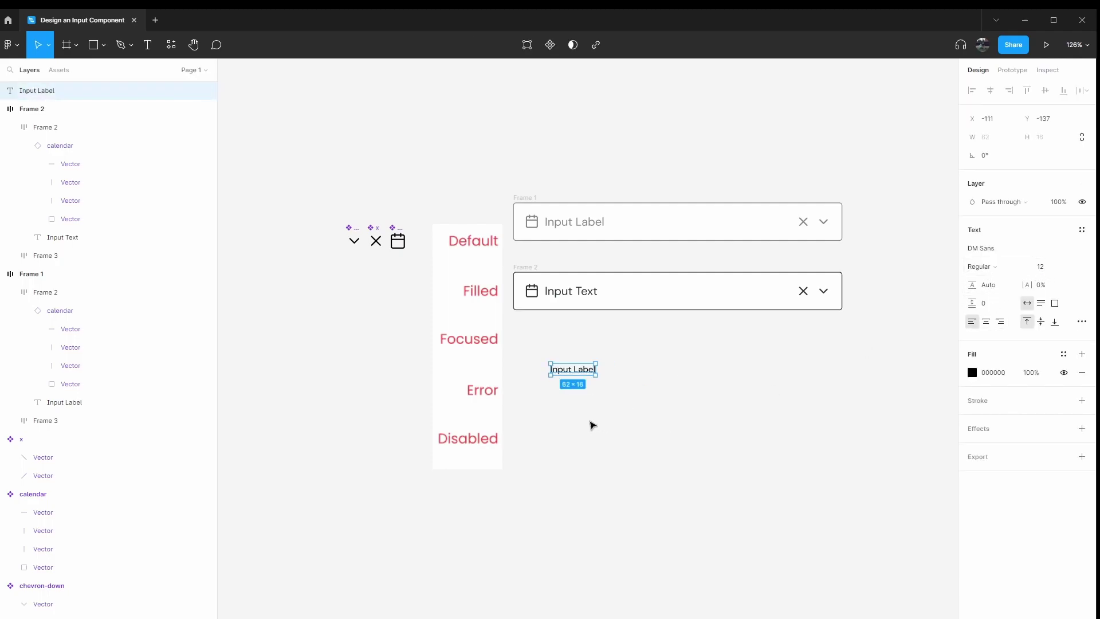
Wrap Input Label in an auto-layout frame with vertical padding 4
key(shift+a)
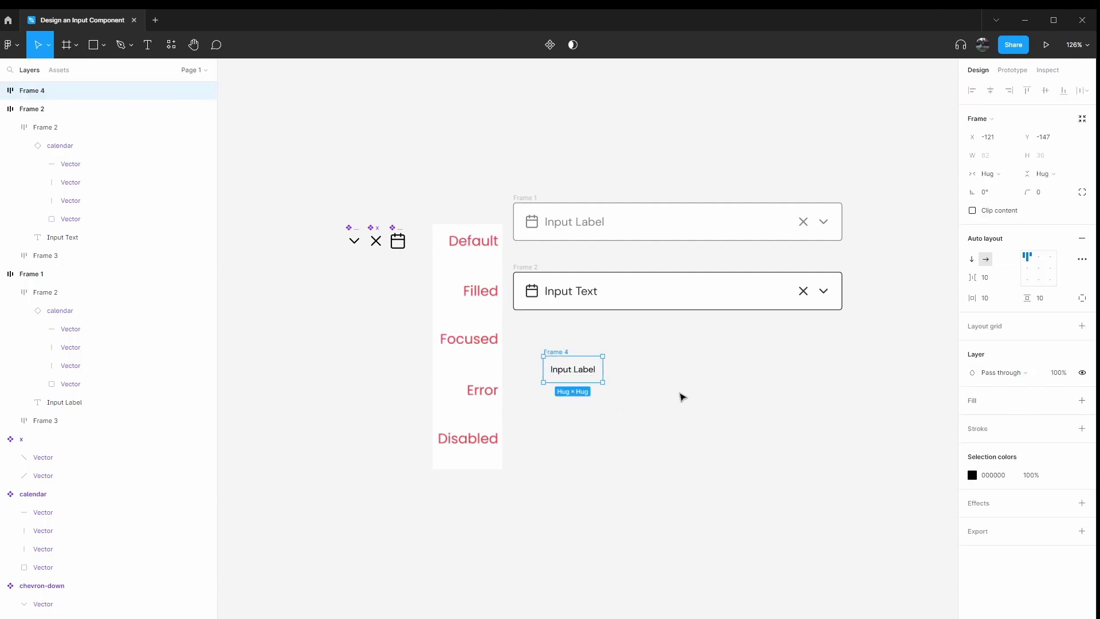
click(1046, 298)
text(4)
key(Return)
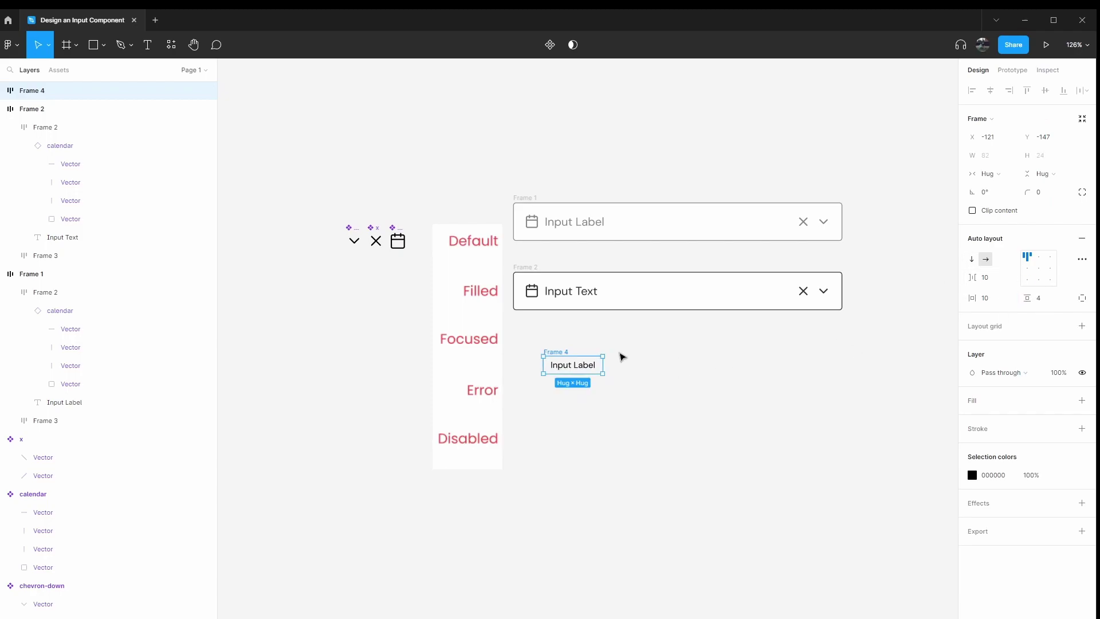
Wrap the label frame and Input Text field in one vertical auto-layout with gap 0
drag(570, 350, 527, 267)
shift+click(527, 266)
key(shift+a)
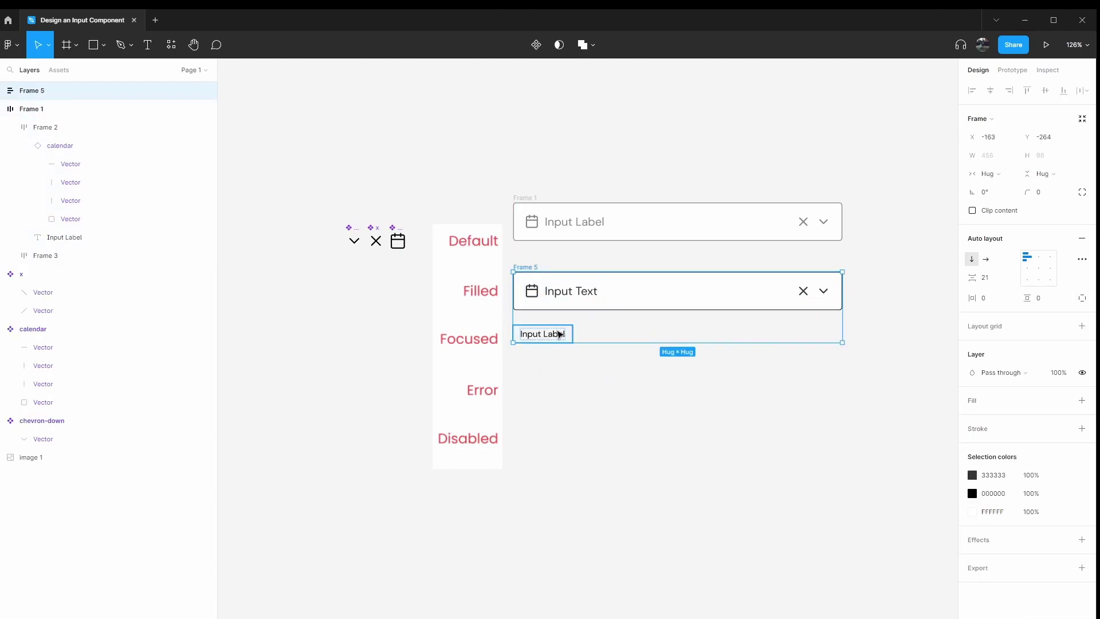
drag(523, 266, 547, 277)
click(1002, 279)
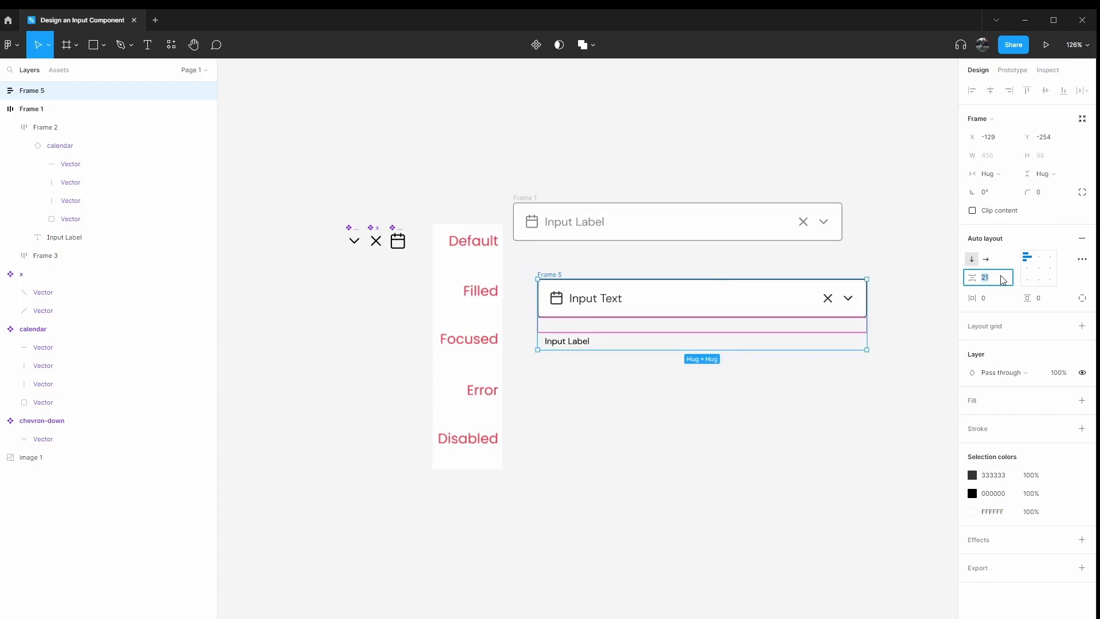
key(Return)
Place Input Label on the field's top border with a white fill and horizontal padding 8
click(563, 333)
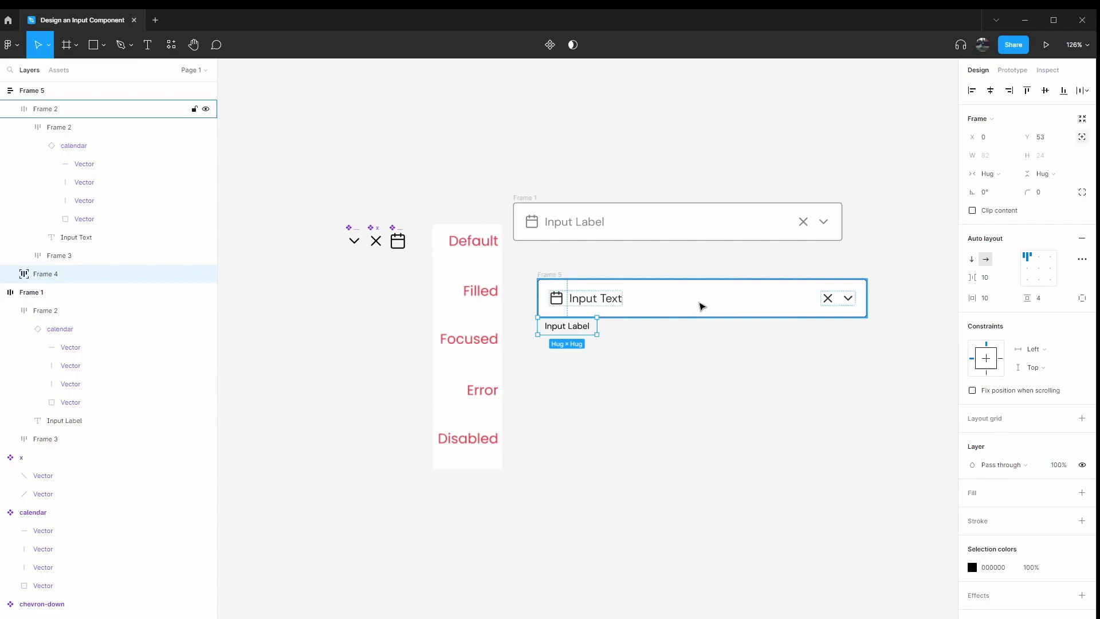
scroll(700, 307, up, 5)
drag(509, 341, 498, 272)
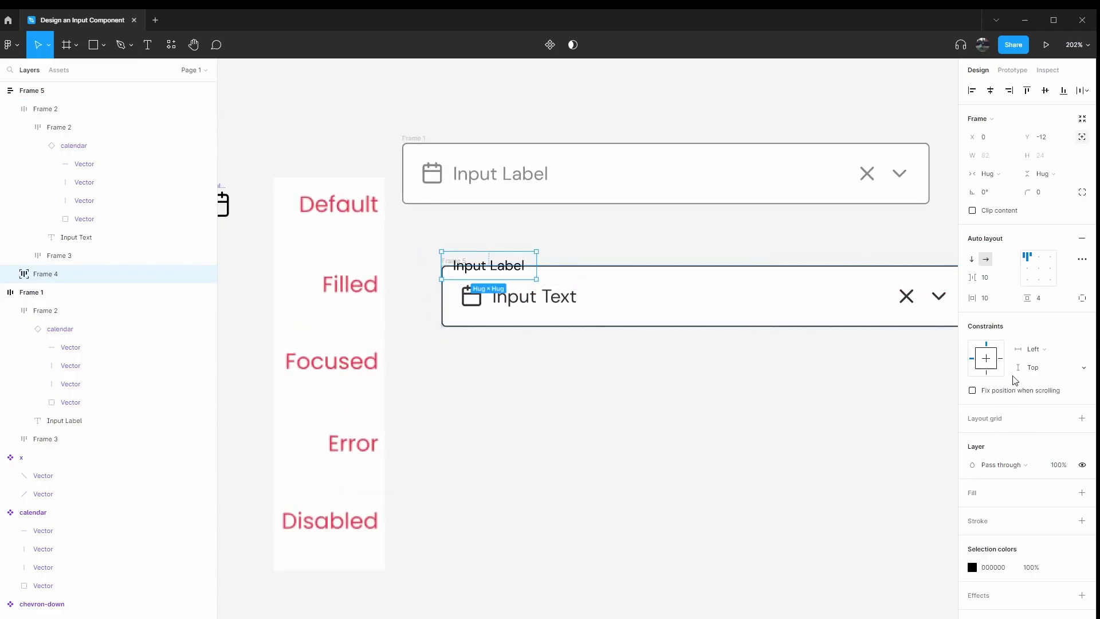
click(1082, 493)
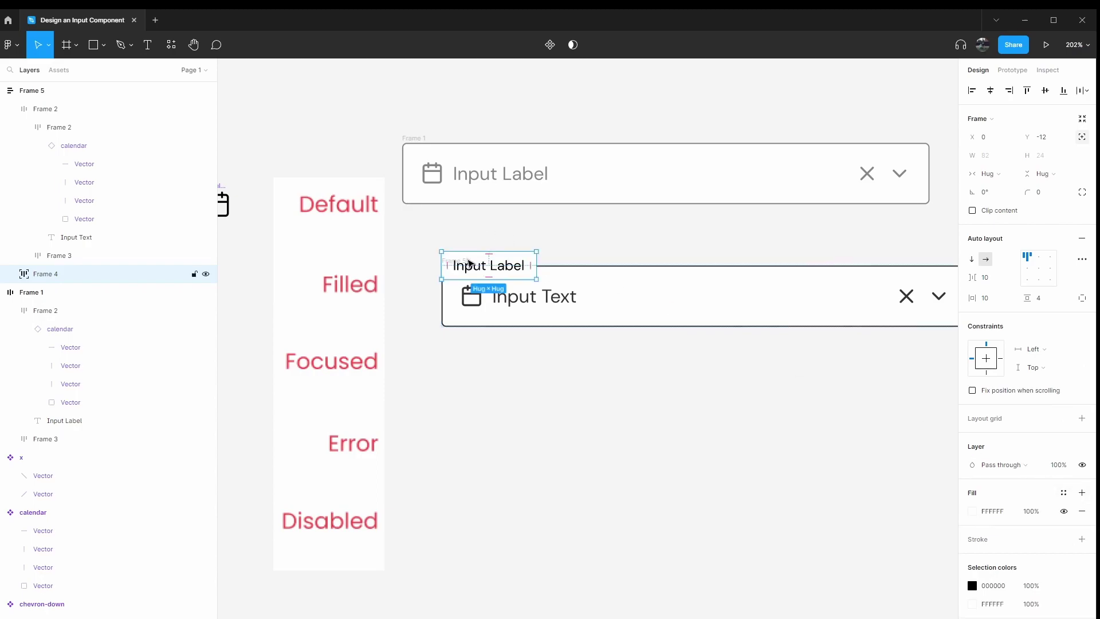
click(994, 303)
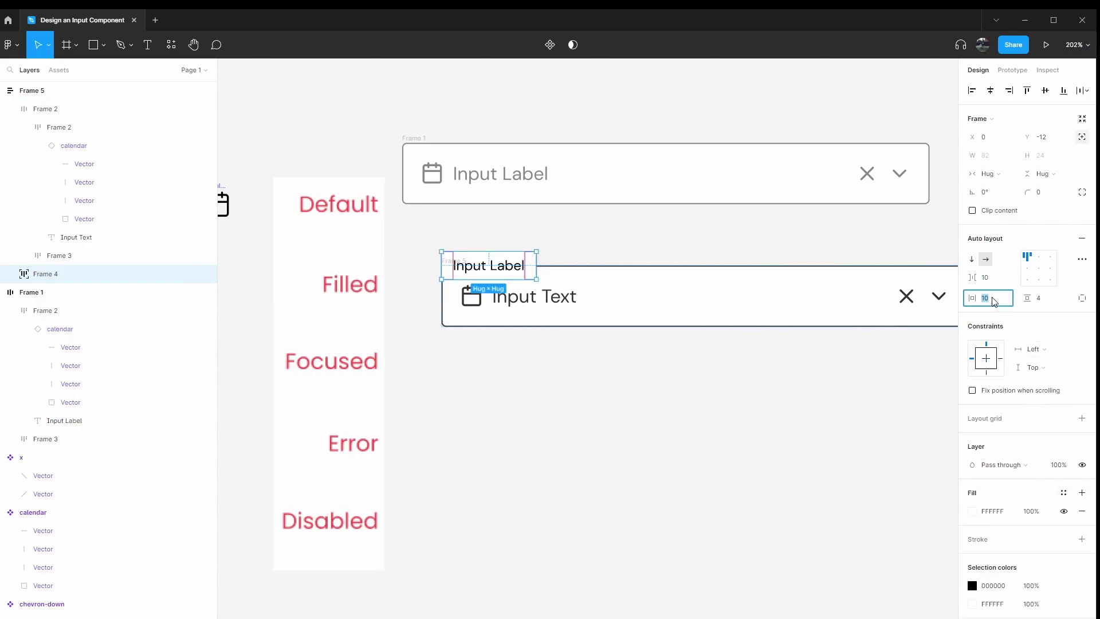
text(8)
key(Return)
drag(486, 267, 496, 272)
click(494, 387)
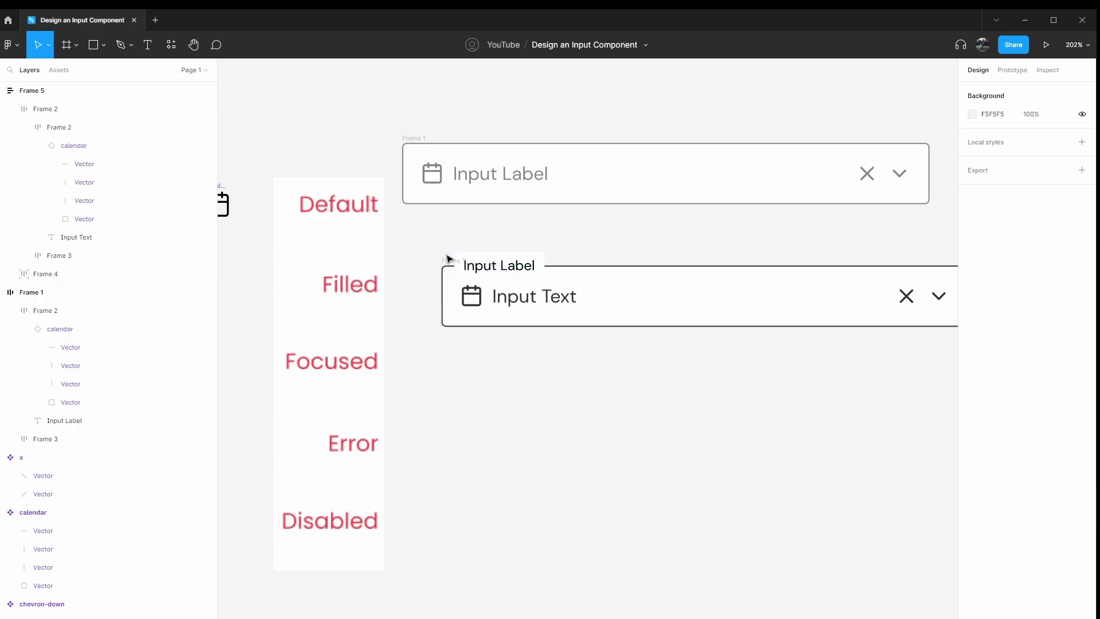
Set the Input Text field's border thickness to 2
click(404, 141)
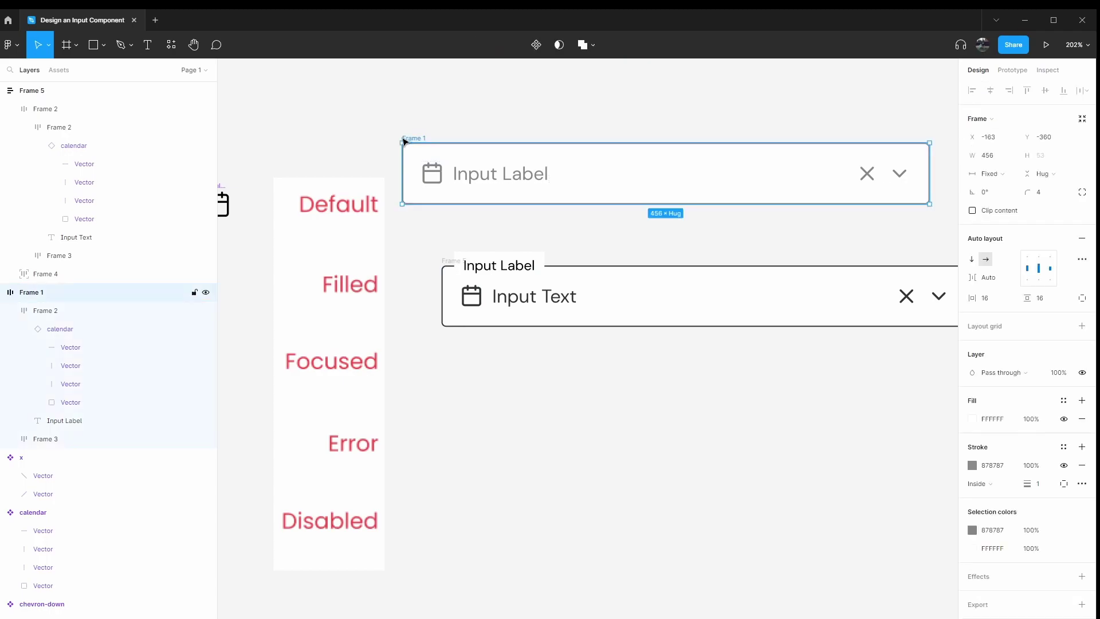
shift+click(445, 267)
click(1052, 521)
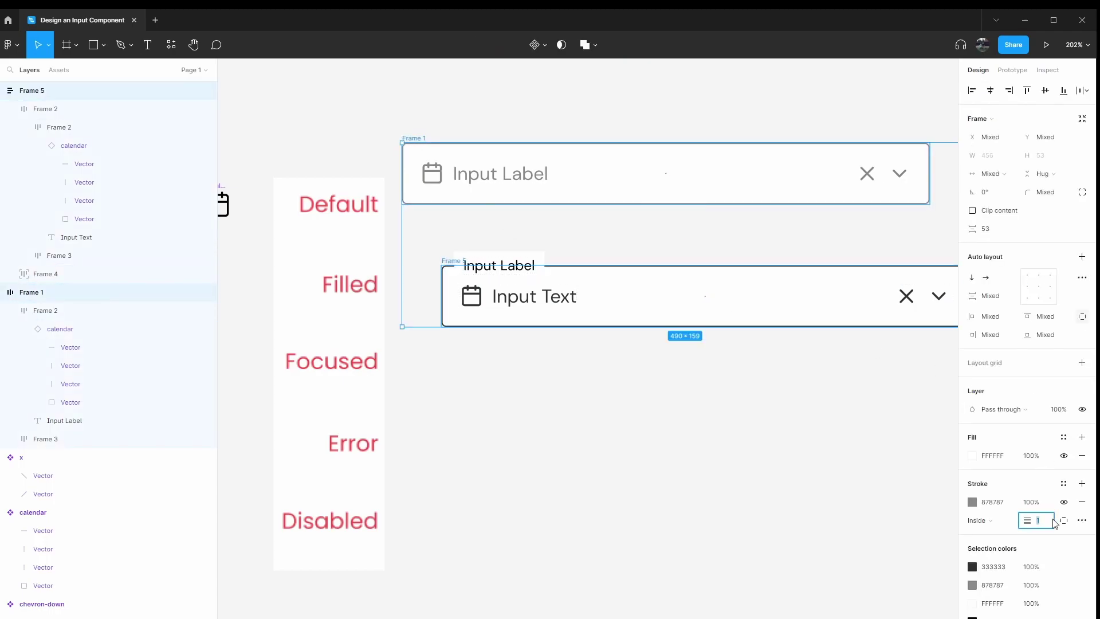
click(531, 464)
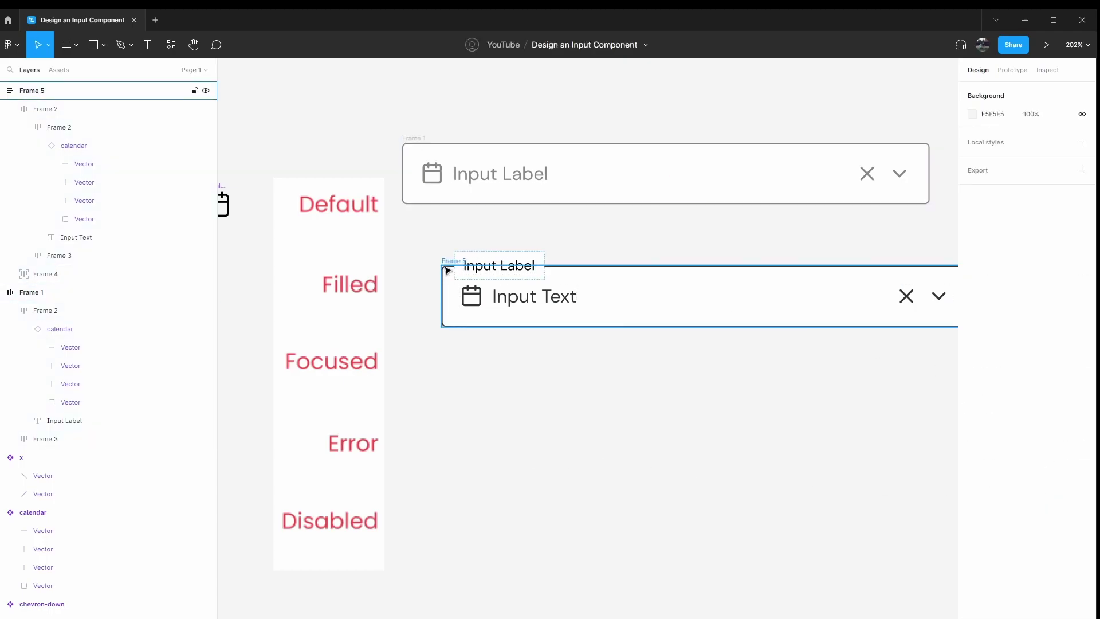
click(445, 267)
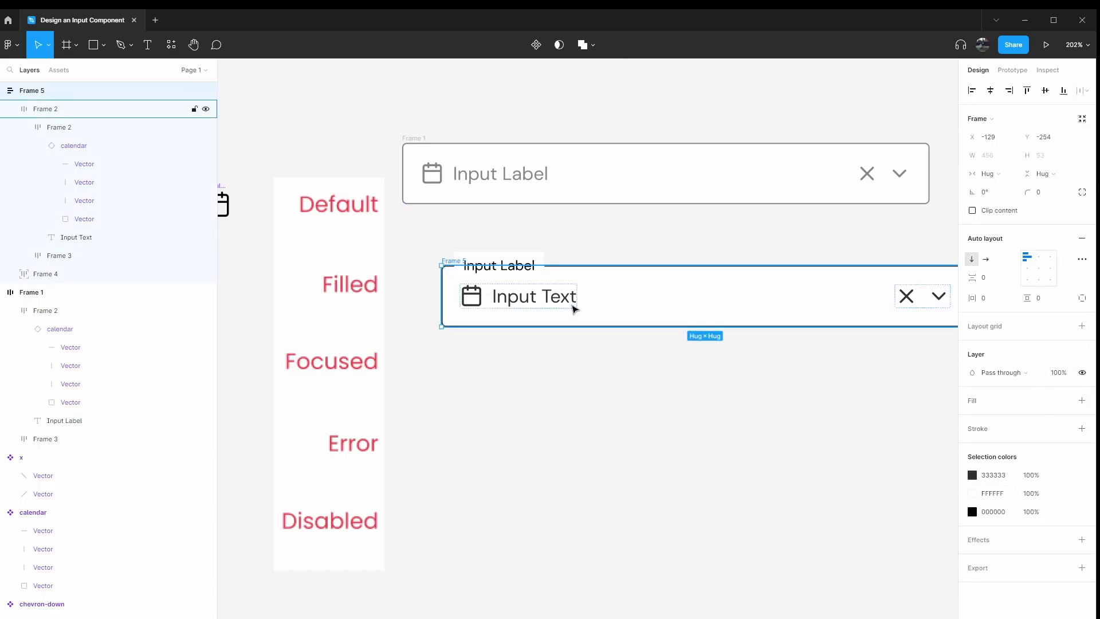
click(687, 309)
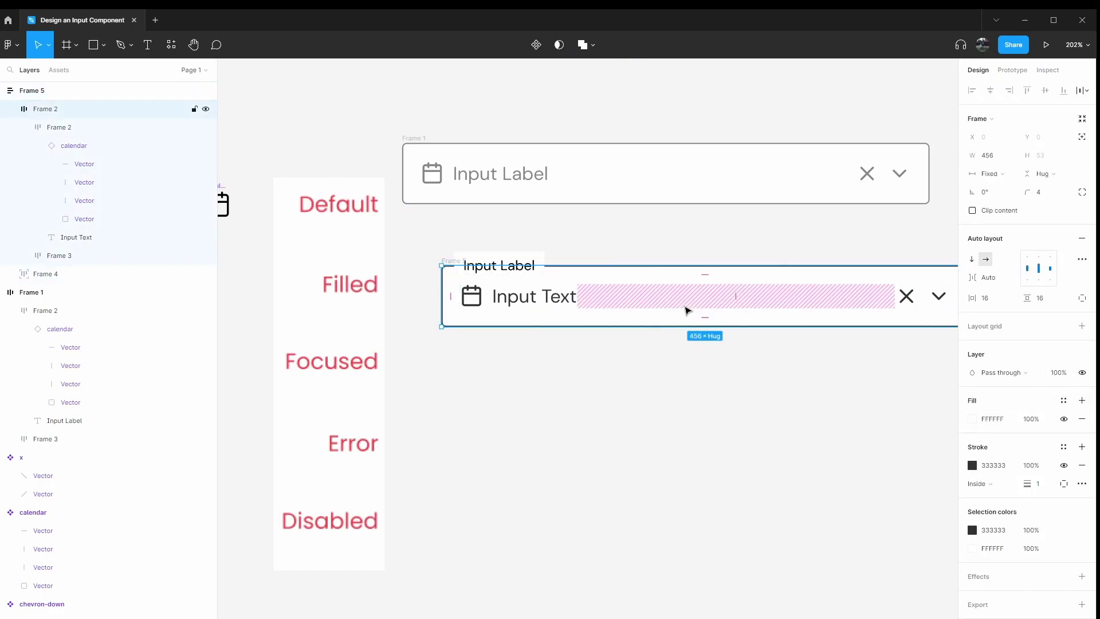
click(1037, 484)
text(2)
key(Return)
click(750, 454)
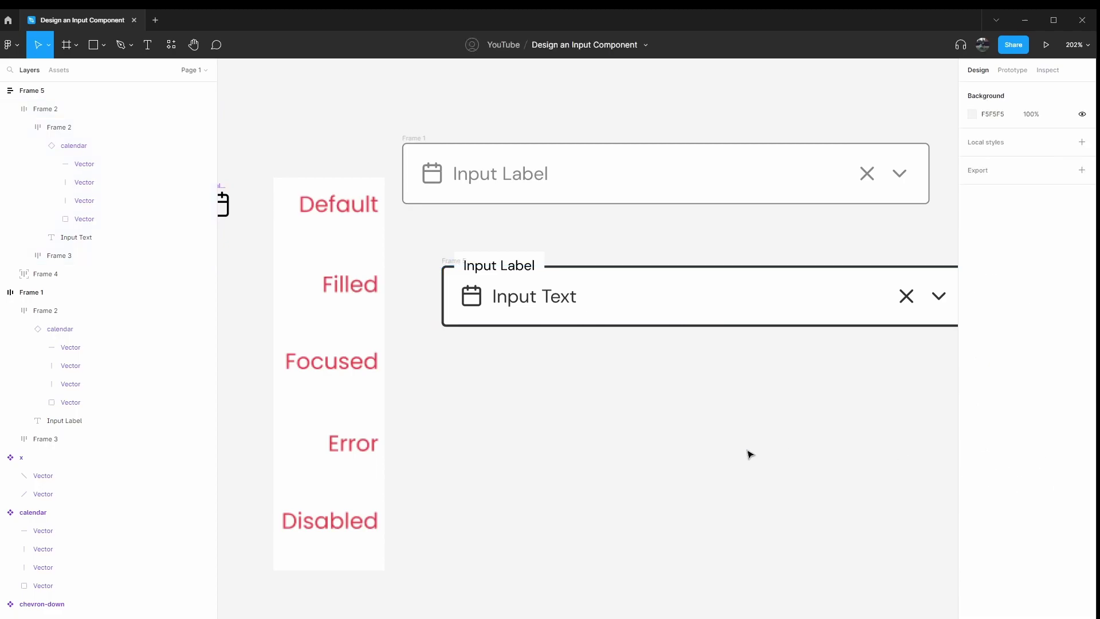
scroll(750, 455, down, 5)
drag(758, 449, 636, 442)
Align the labelled field under the default field and drop a copy in the Error row
click(462, 373)
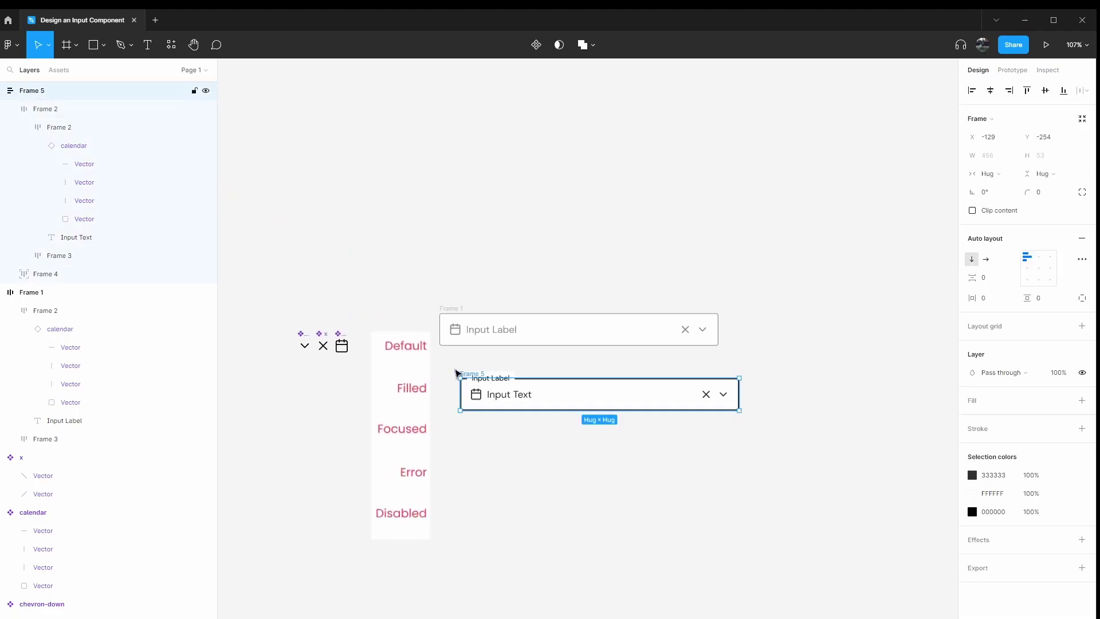
drag(456, 373, 445, 454)
click(437, 410)
click(457, 481)
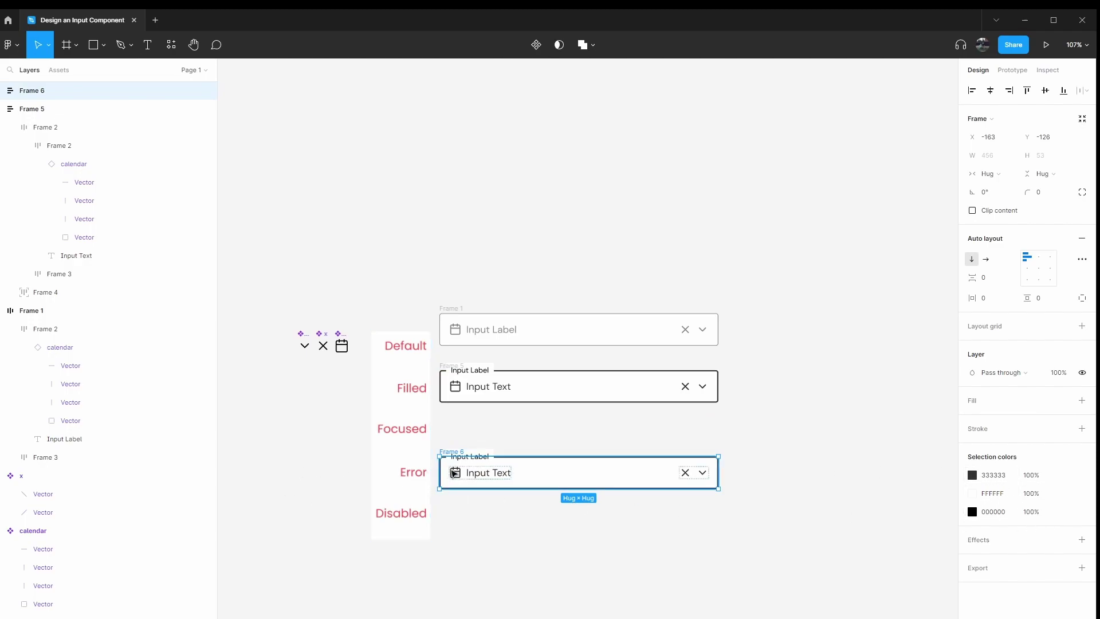
Recolour the copy's 333333 and 000000 colours to red D80909
mouse_move(449, 471)
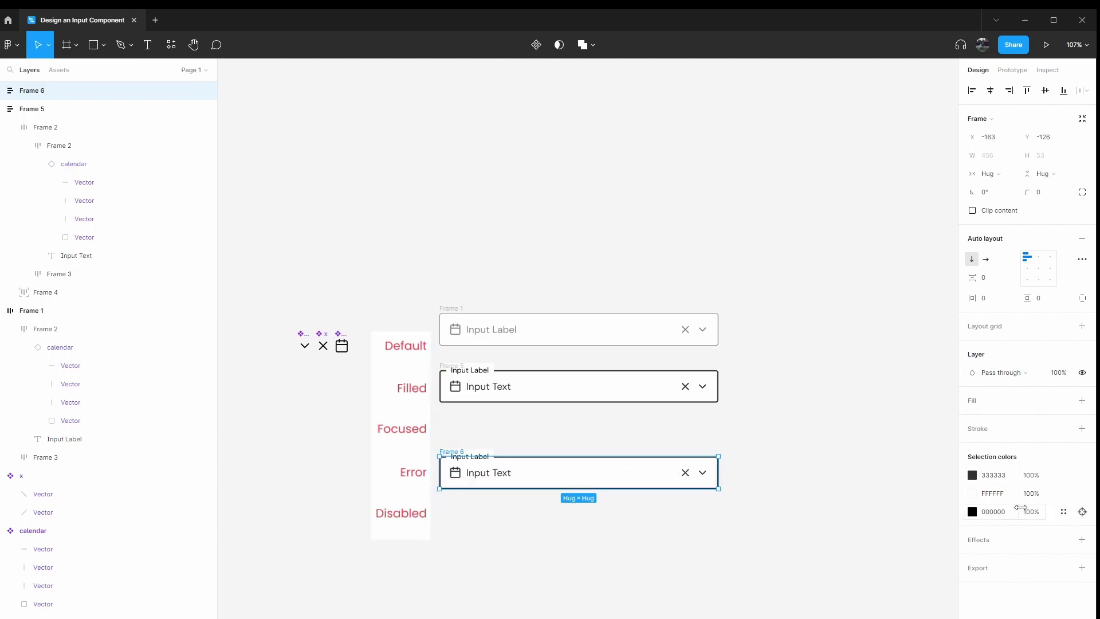
click(1011, 479)
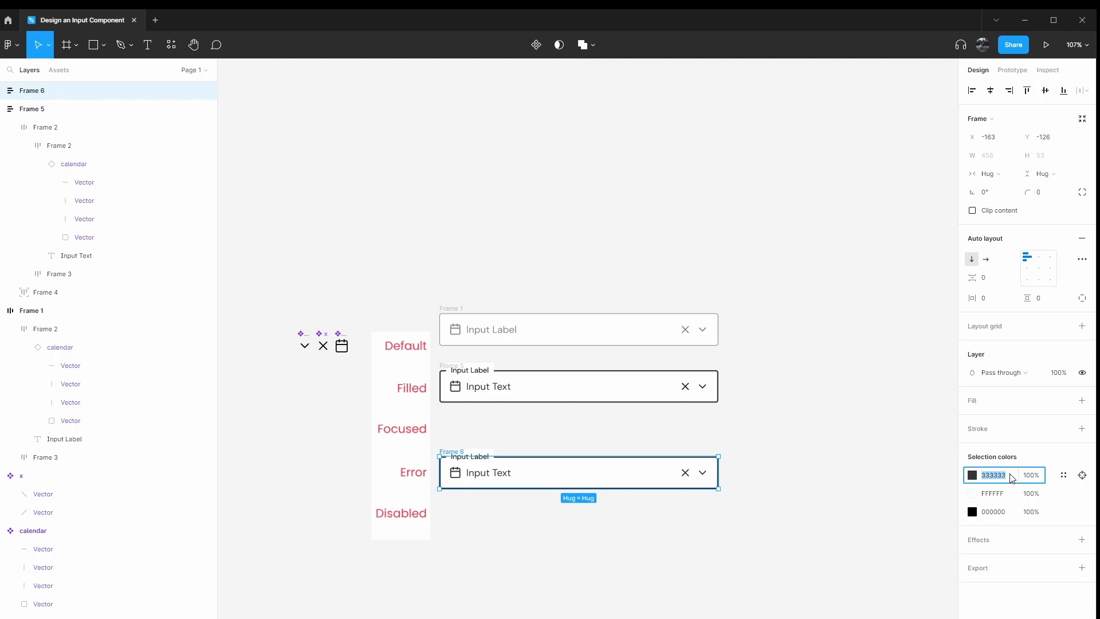
click(972, 475)
drag(892, 548, 953, 514)
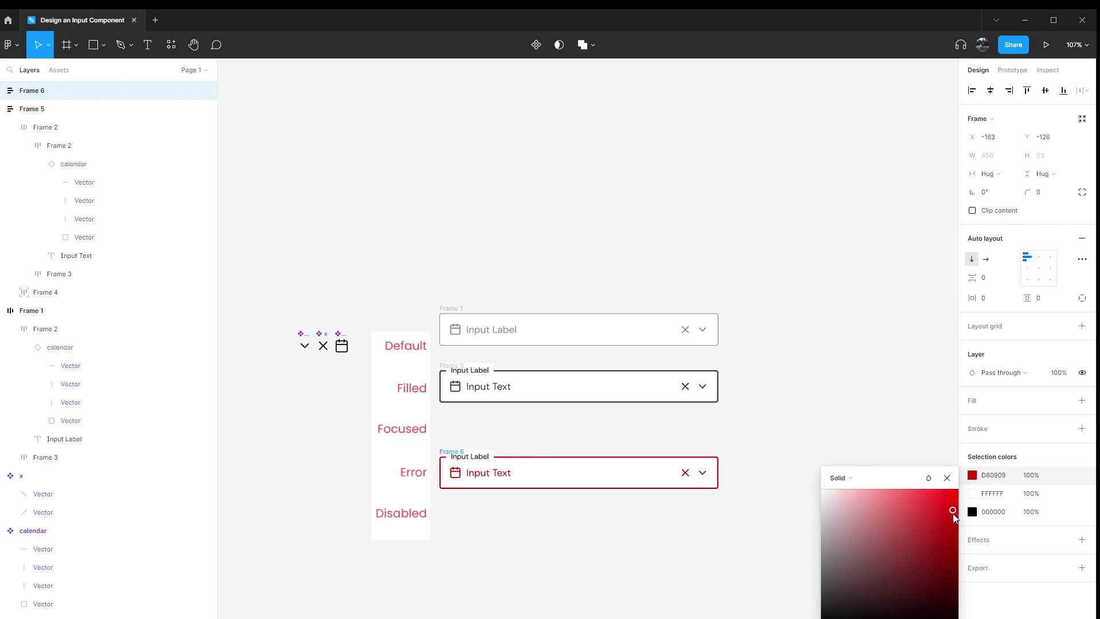
click(994, 475)
key(ctrl+c)
click(993, 512)
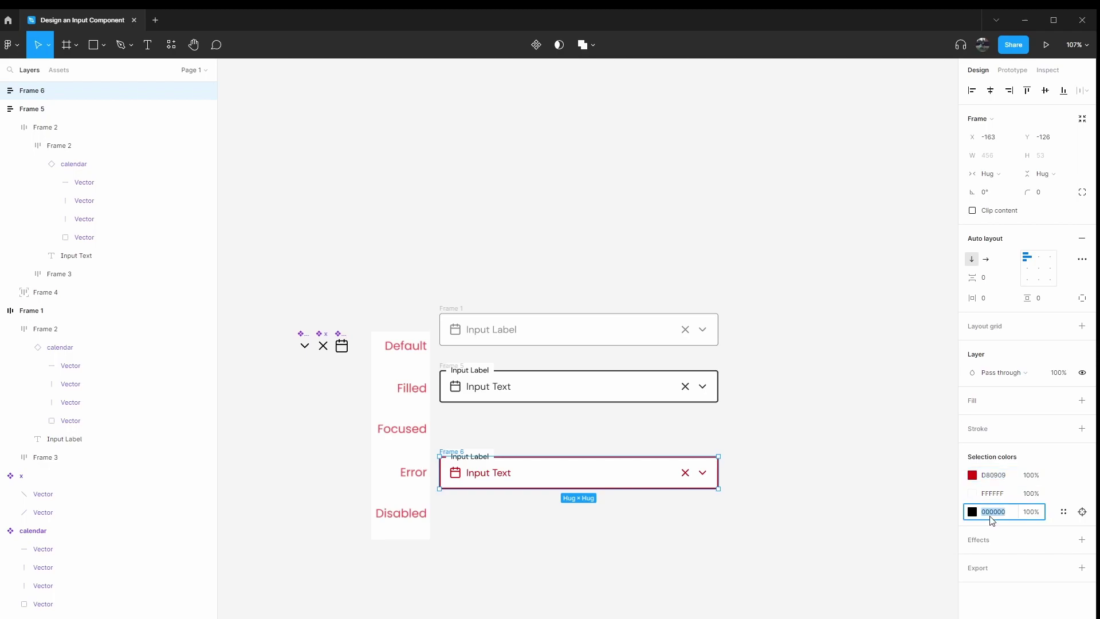
key(ctrl+v)
key(Return)
click(755, 565)
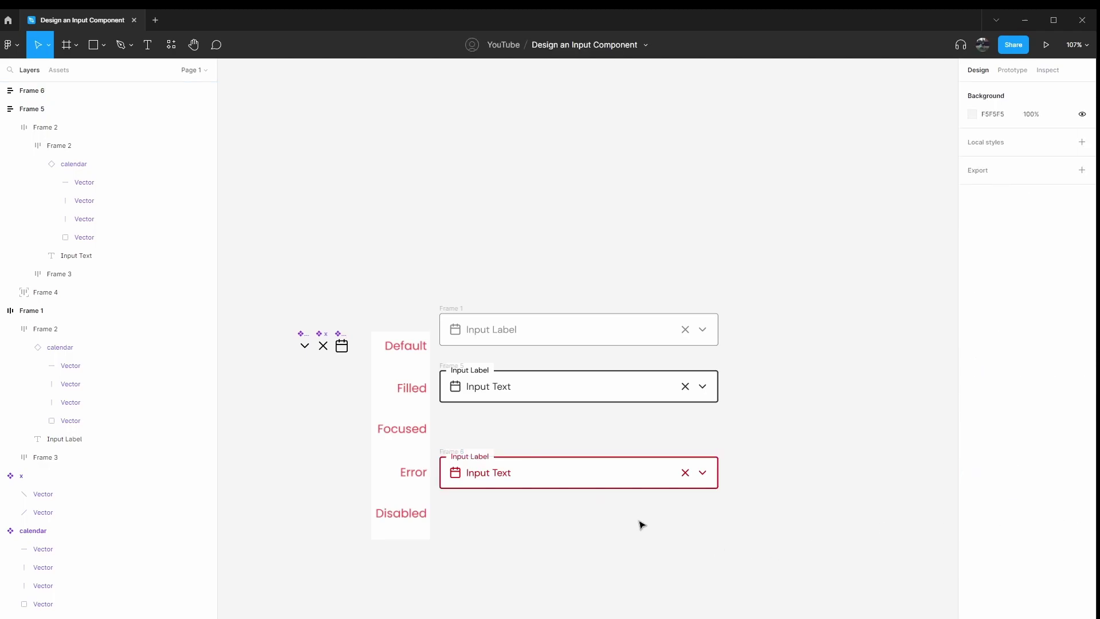
click(427, 508)
Copy the default field into the Disabled row and give it a light grey EEEEEE fill
click(456, 304)
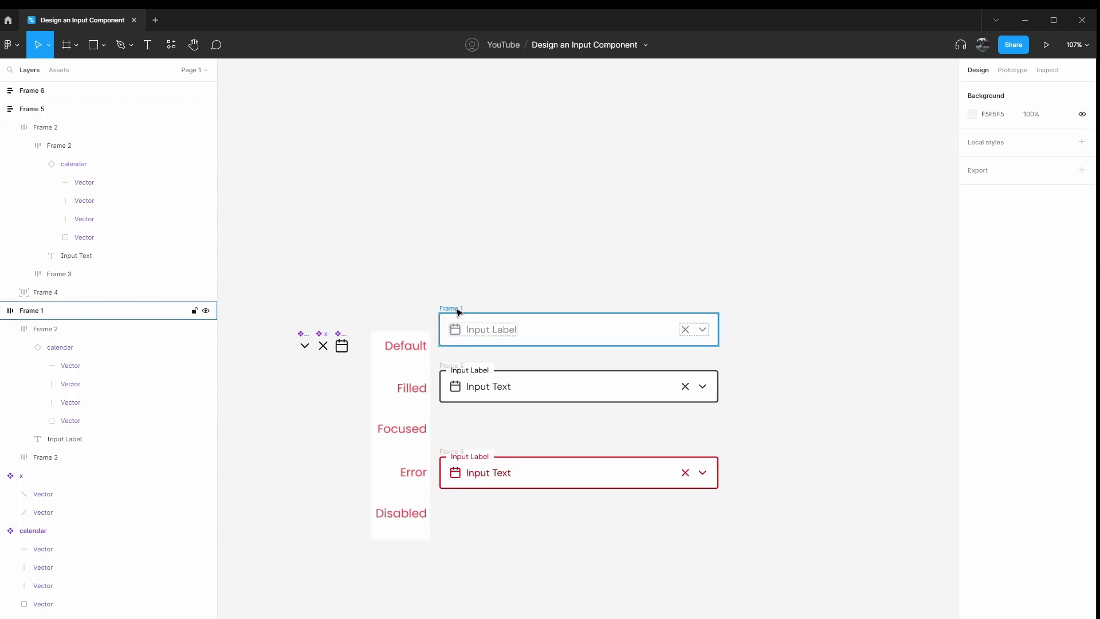
drag(458, 312, 489, 501)
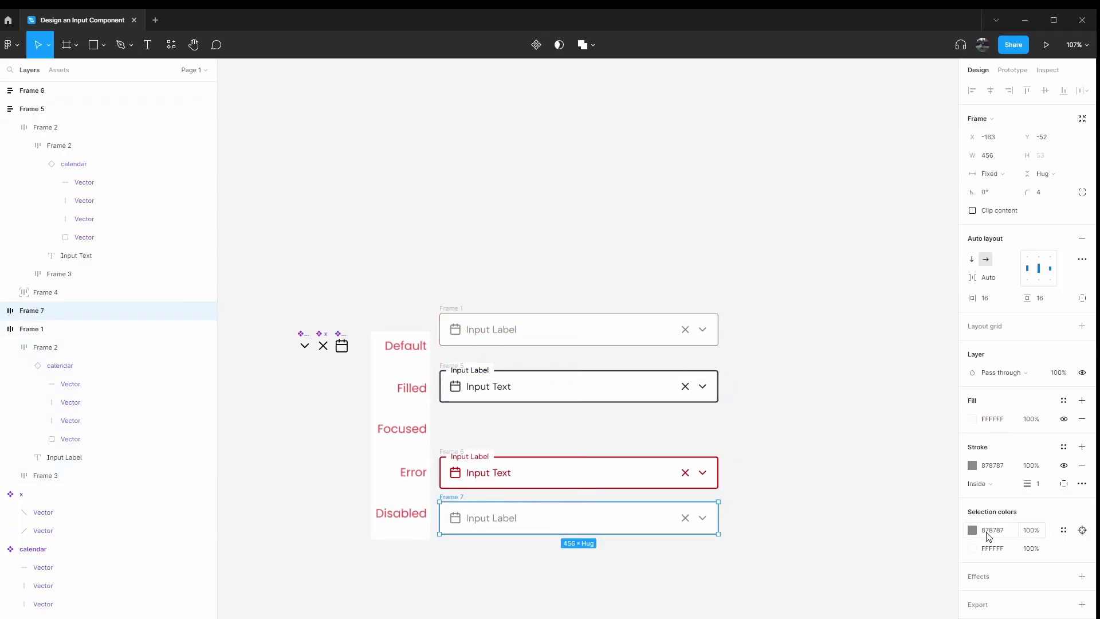
click(1062, 401)
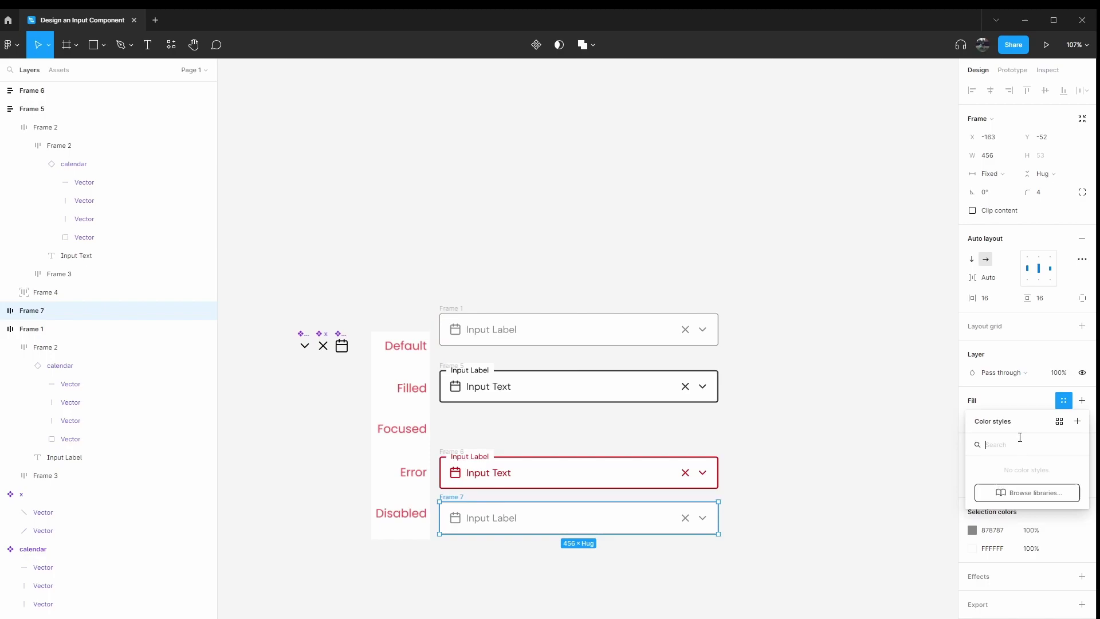
click(1031, 397)
click(972, 419)
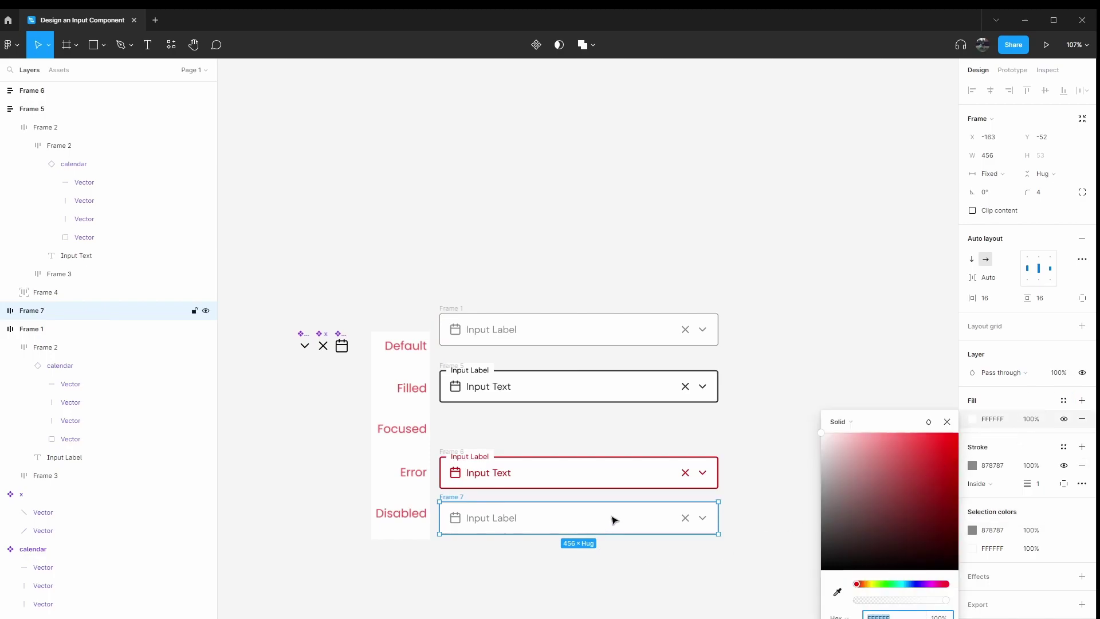
text(E6E6E6)
key(Return)
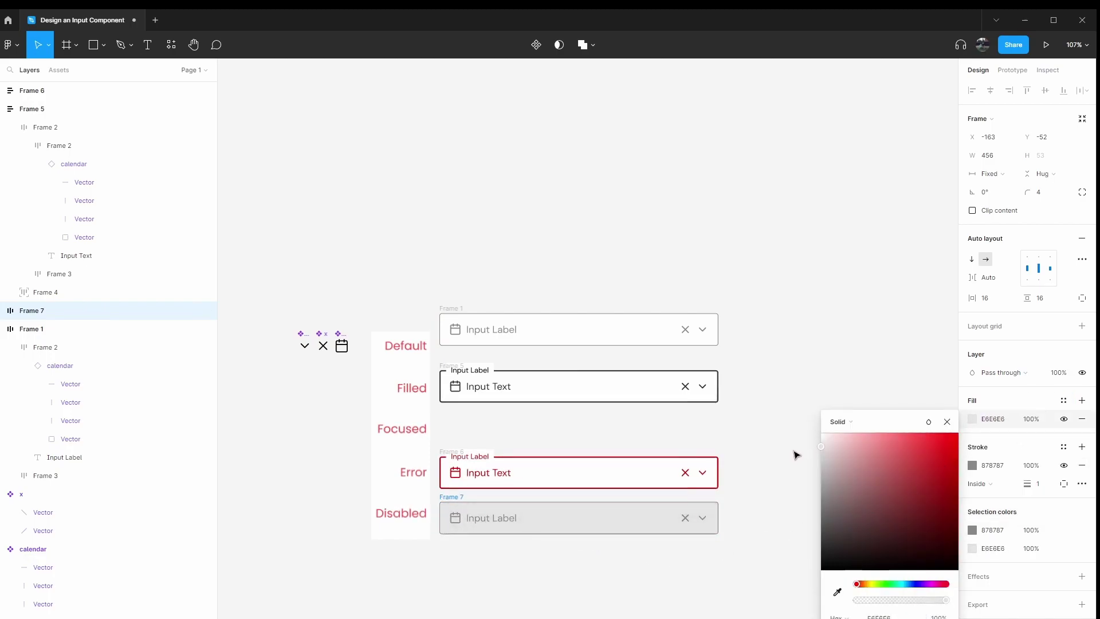
text(EEEEEE)
key(Return)
click(736, 577)
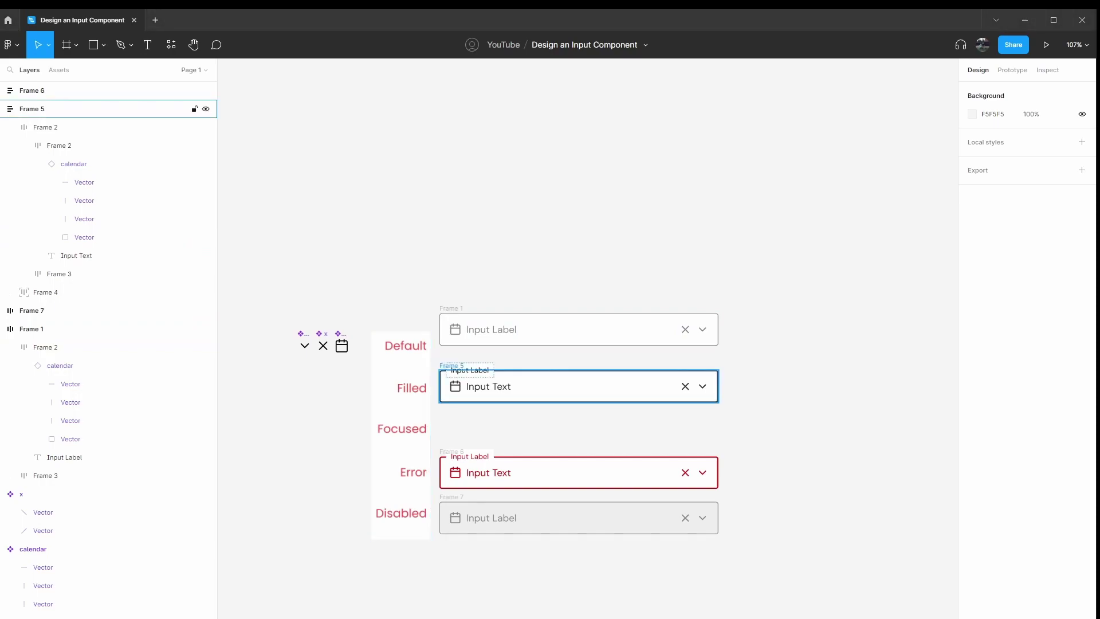
Duplicate the Filled input into the Focused row and inspect the inputs' border and text colours
click(579, 386)
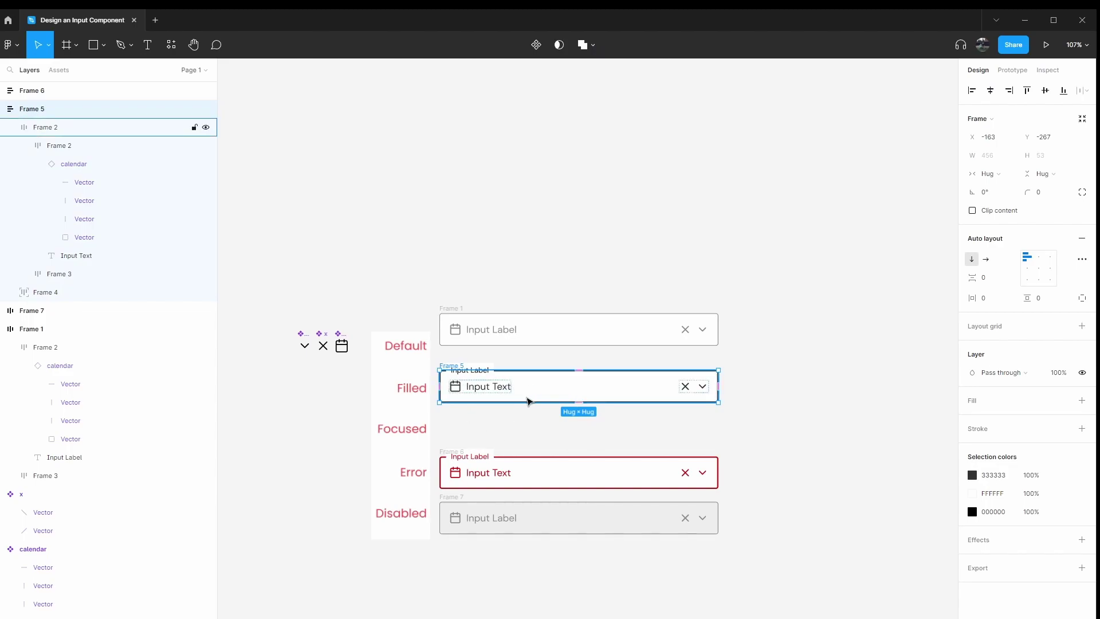
mouse_move(442, 370)
mouse_down()
mouse_move(444, 411)
mouse_move(443, 362)
mouse_up()
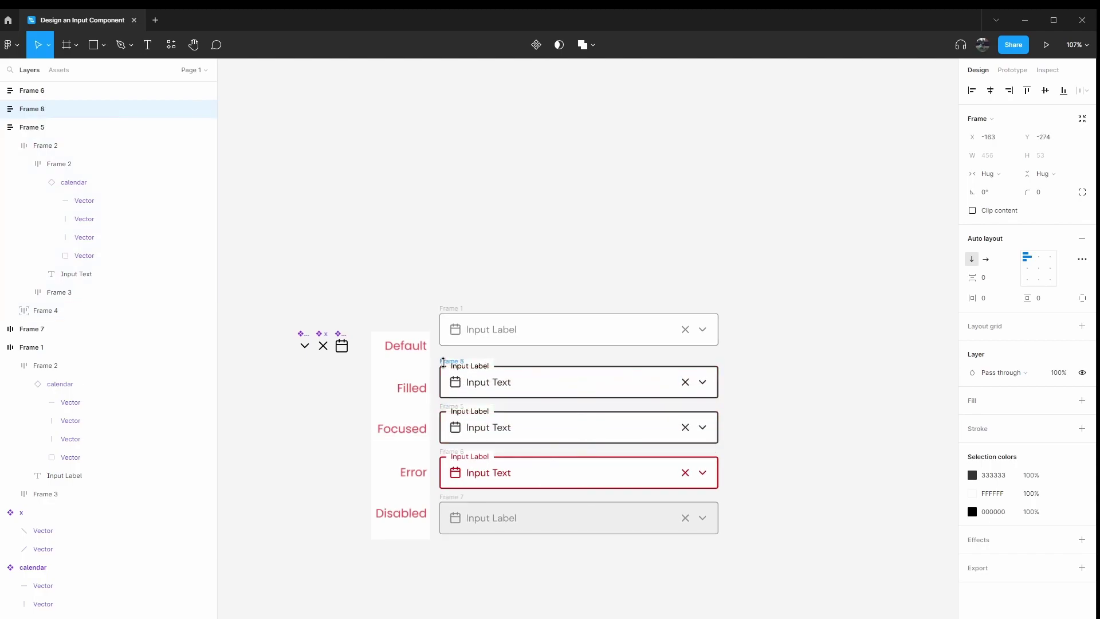
click(560, 326)
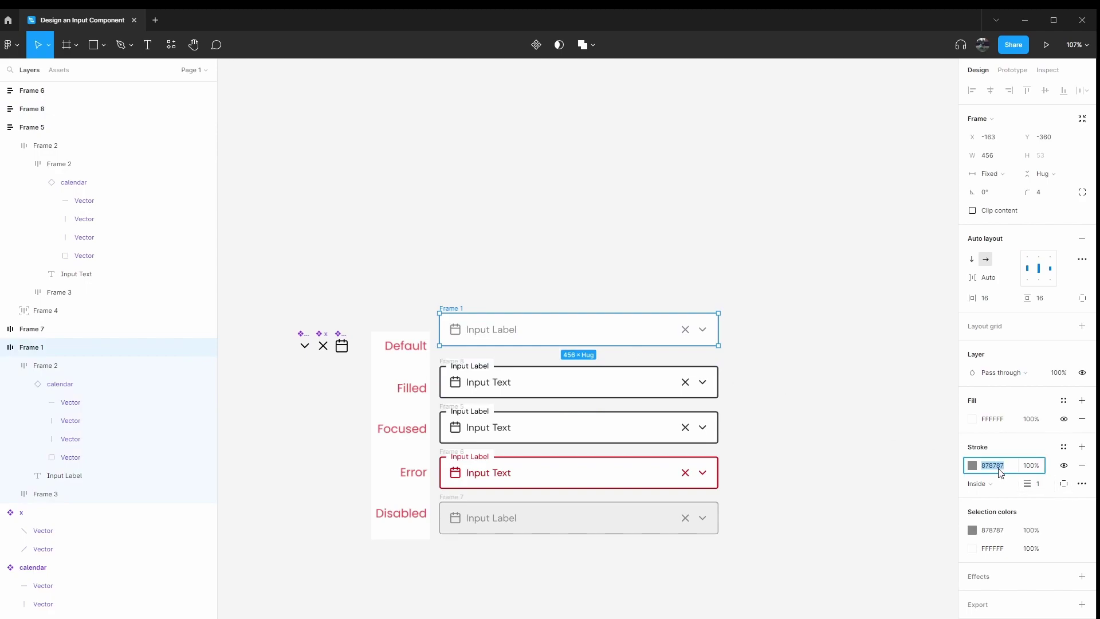
click(562, 393)
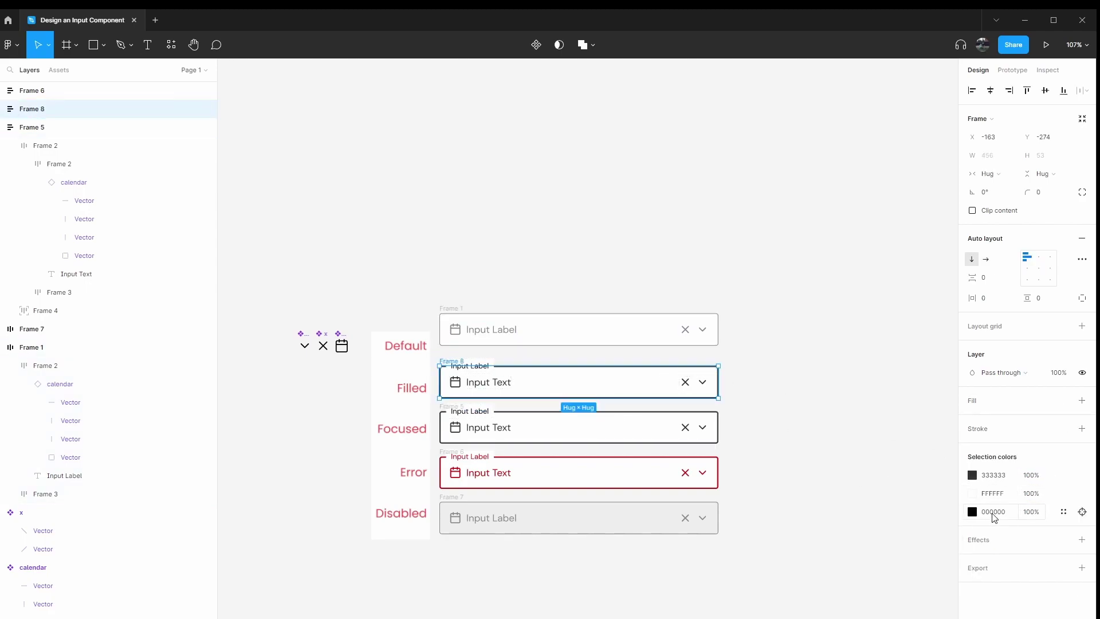
click(504, 382)
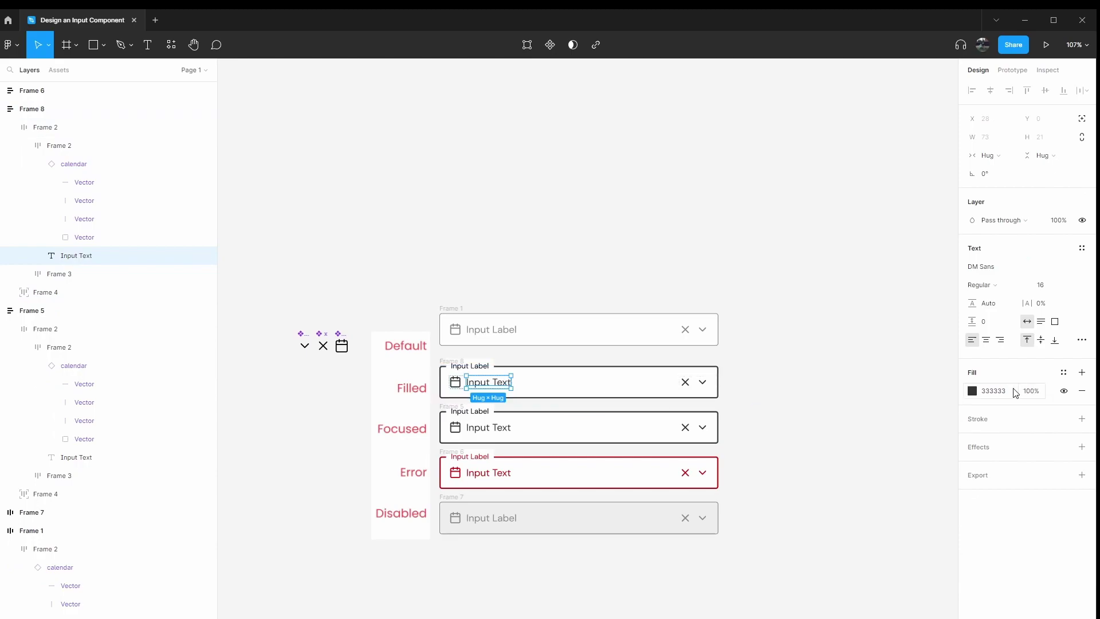
click(609, 381)
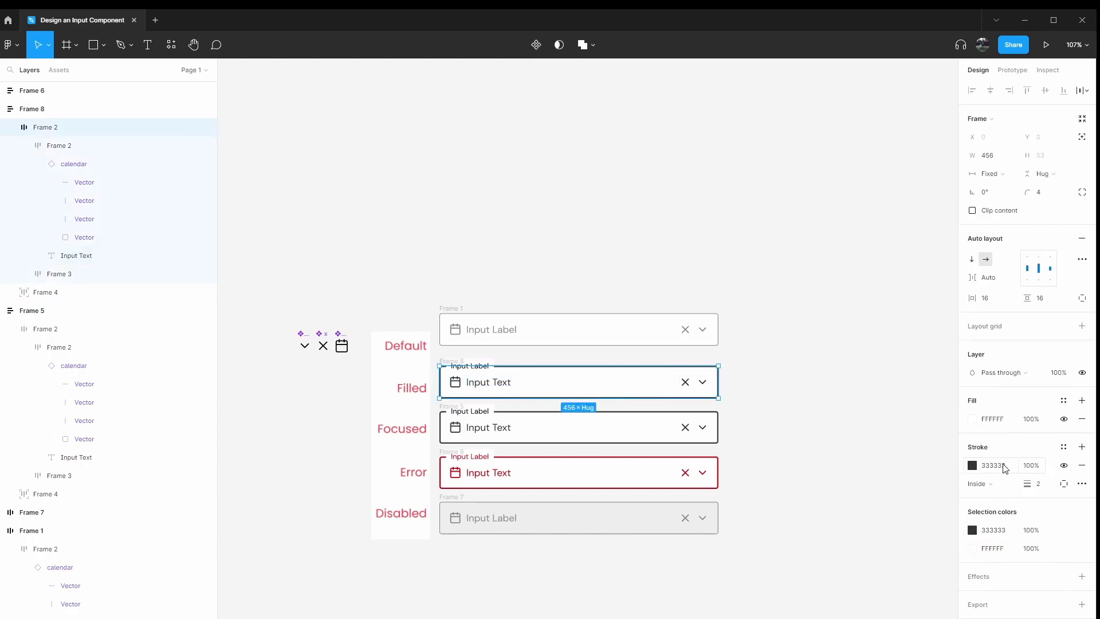
click(851, 413)
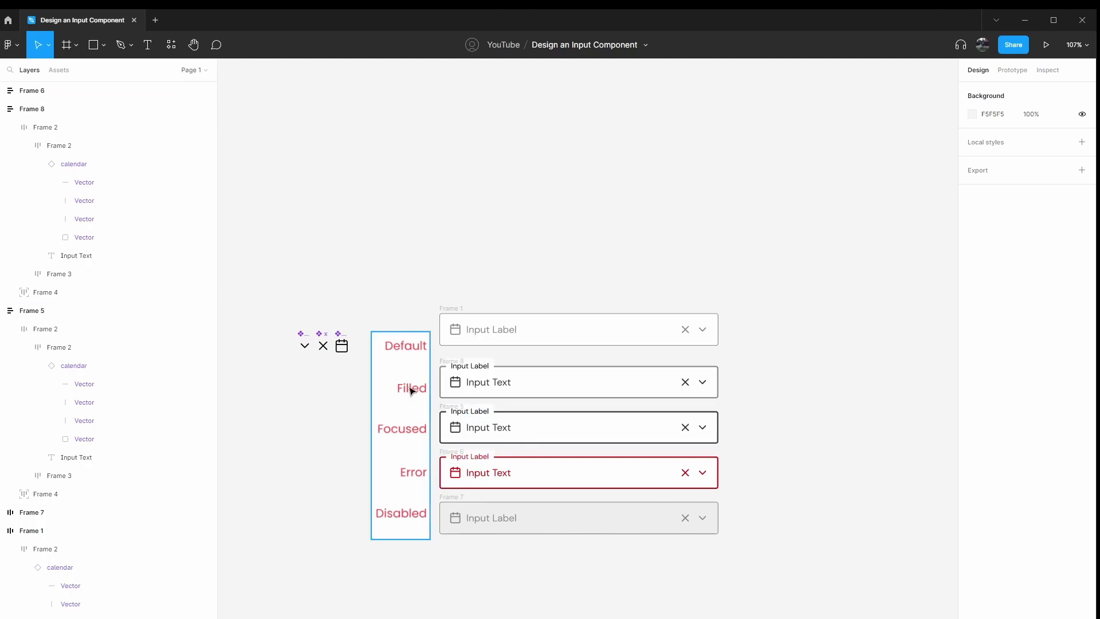
Move the labels column lower-left and shift Disabled, Error, Focused and Filled inputs to match their labels
drag(411, 394, 326, 431)
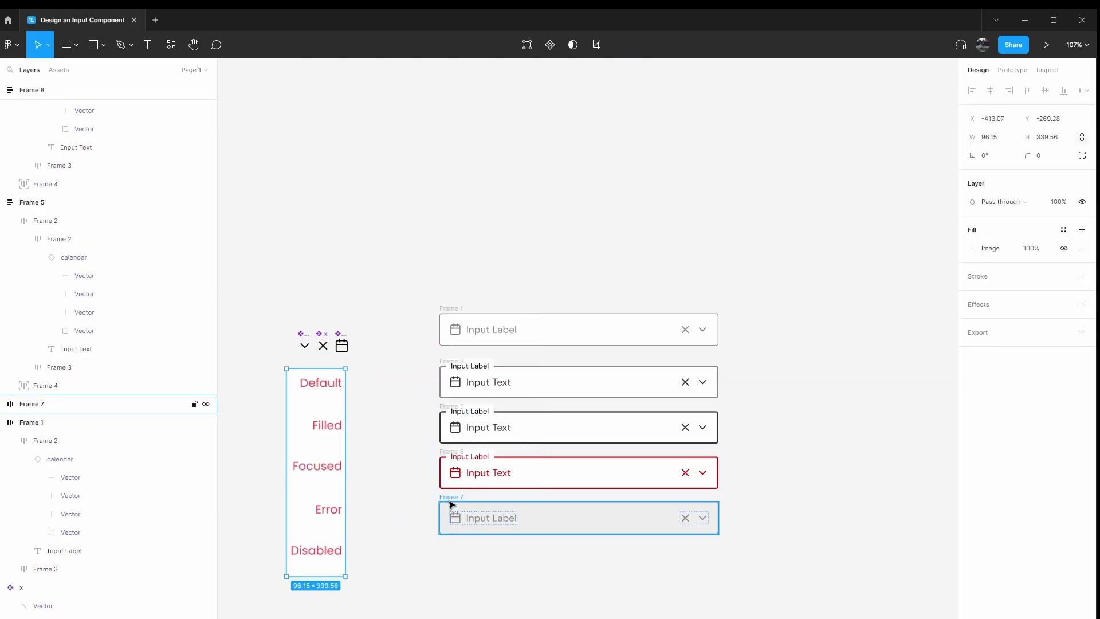
drag(450, 503, 450, 523)
drag(445, 457, 445, 467)
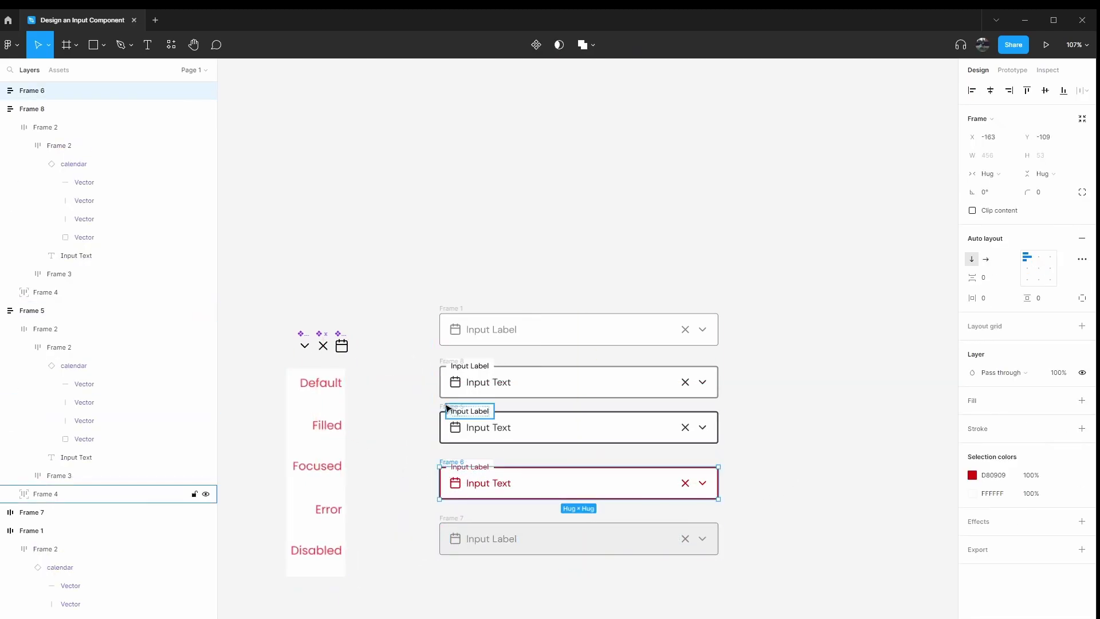
drag(445, 409, 445, 416)
drag(445, 364, 445, 358)
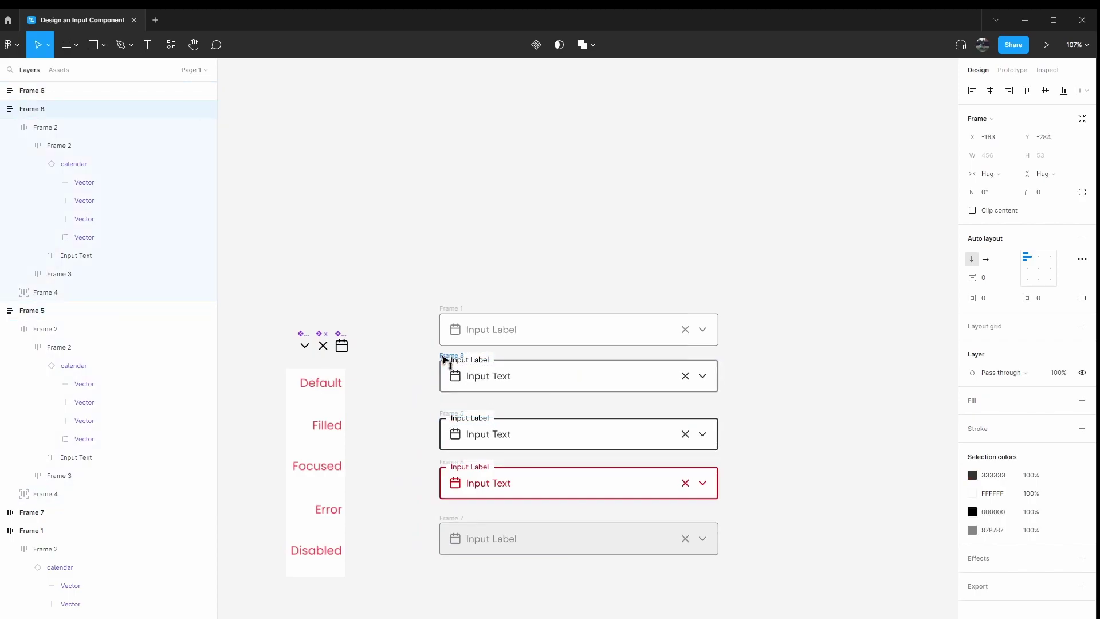
click(444, 310)
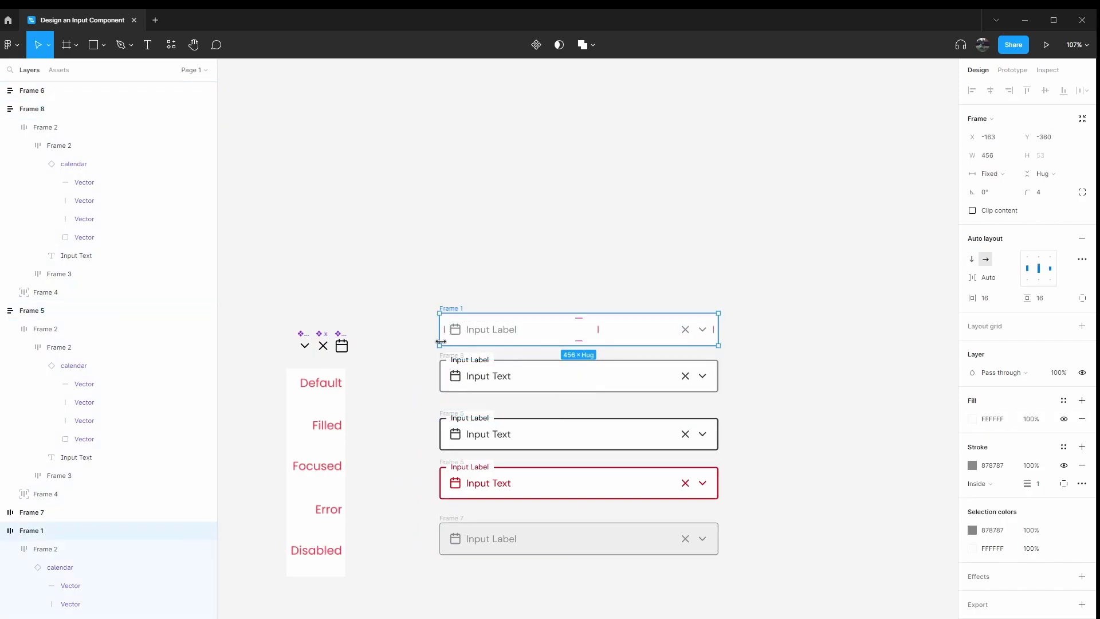
scroll(538, 383, up, 4)
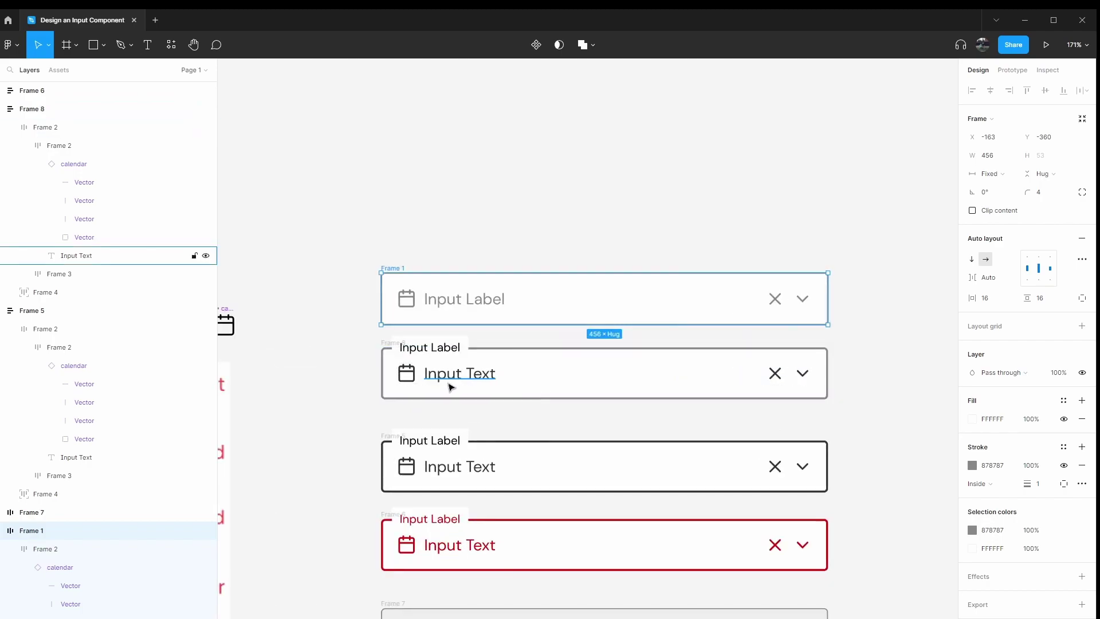
scroll(500, 390, down, 2)
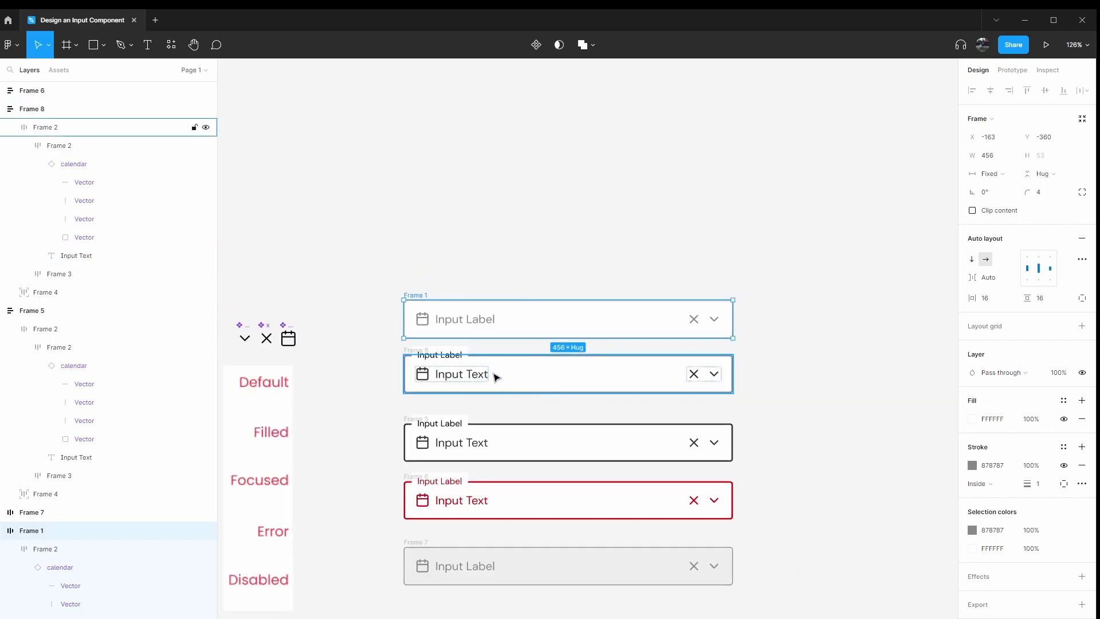
scroll(498, 373, down, 1)
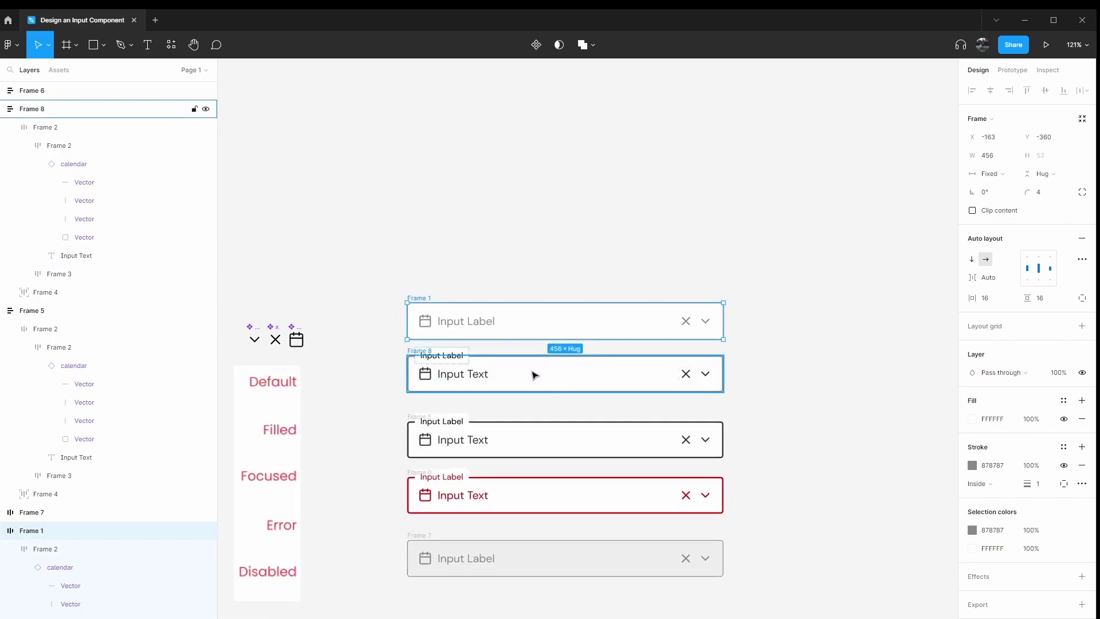
click(488, 441)
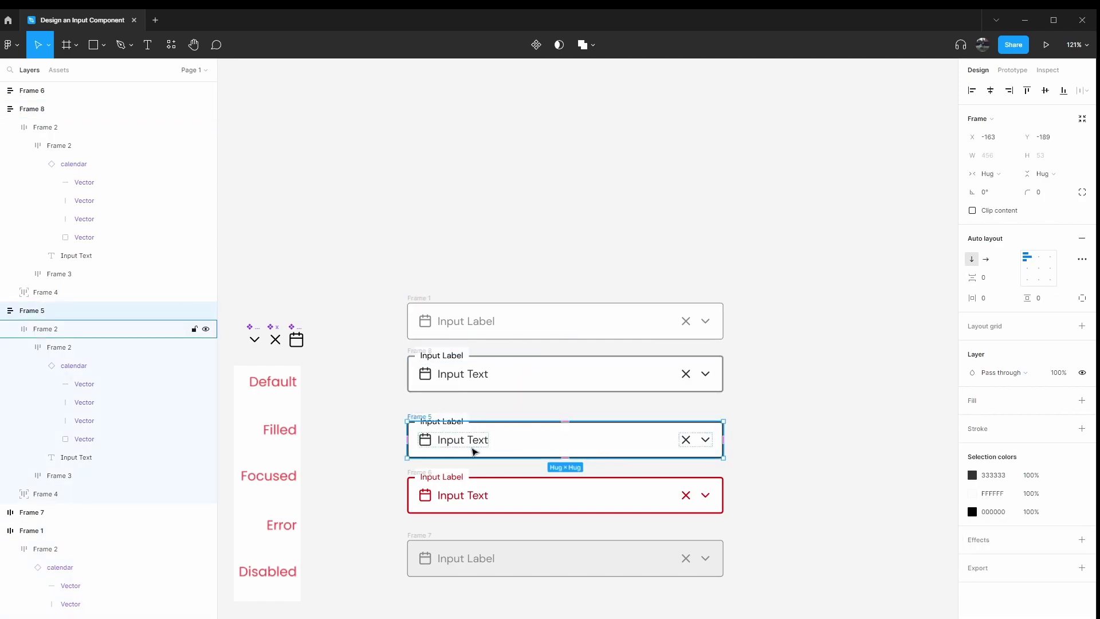
click(501, 494)
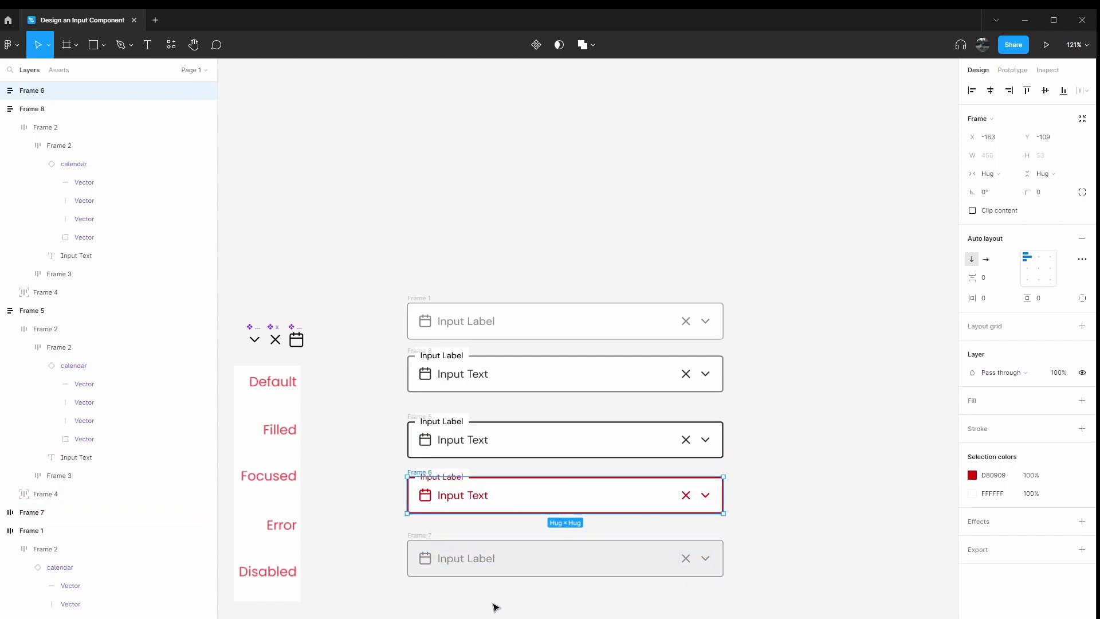
Turn the Default, Filled, Focused, Error and Disabled inputs each into a component
click(414, 308)
click(536, 44)
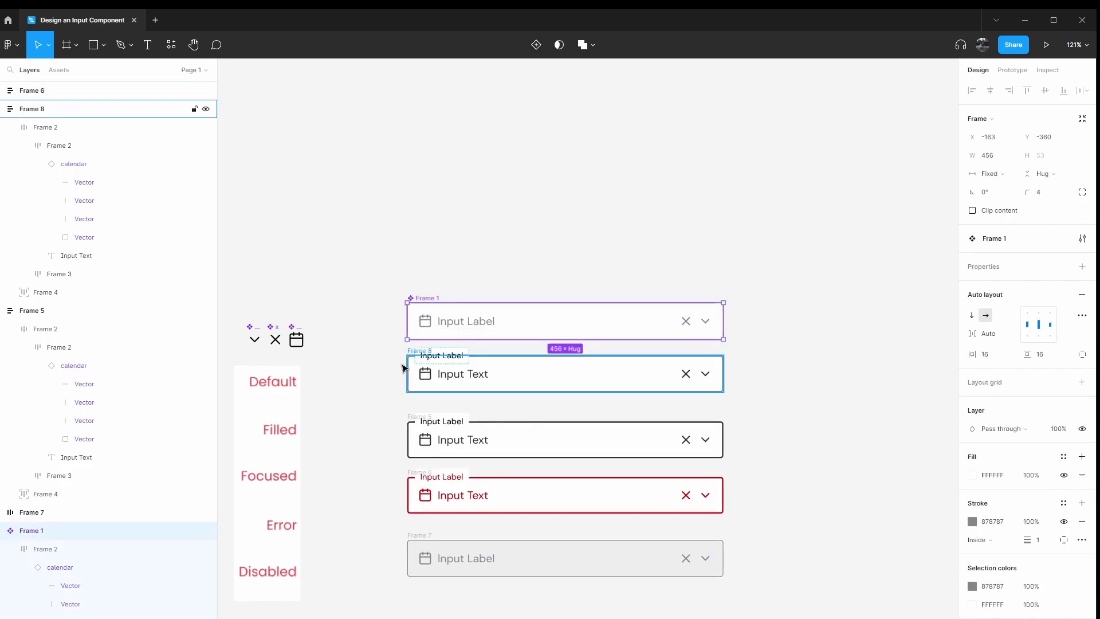
click(414, 355)
click(536, 44)
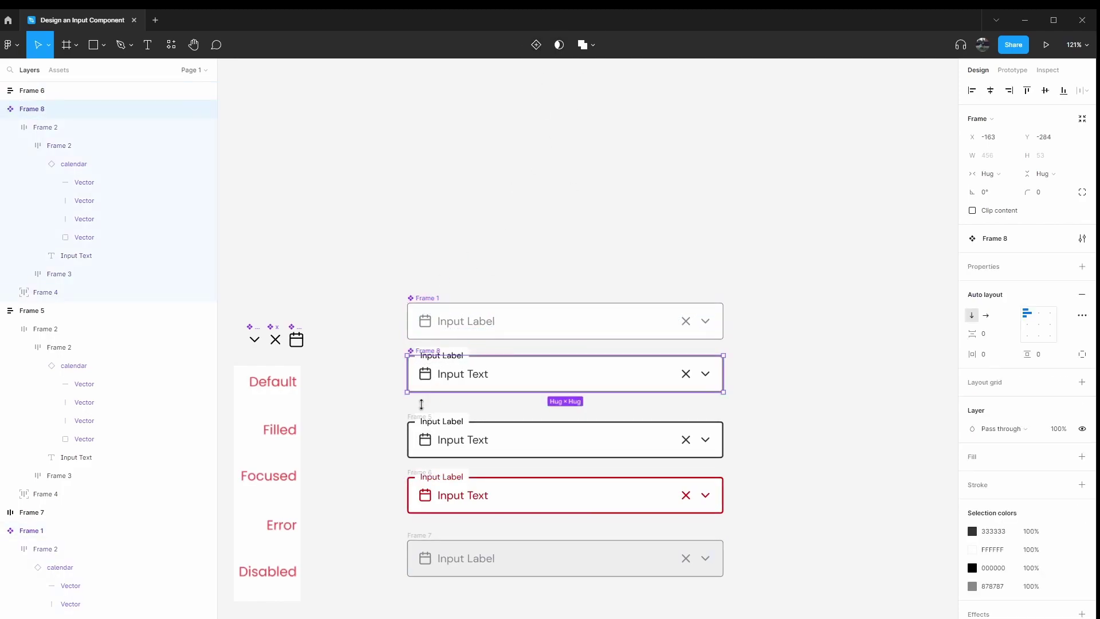
click(408, 424)
click(536, 45)
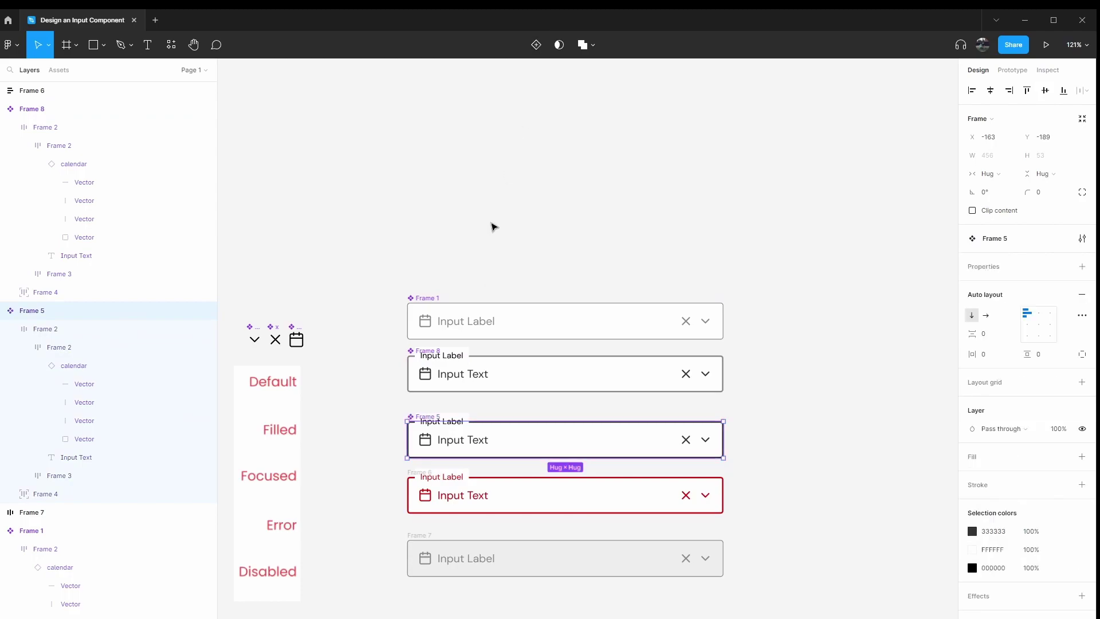
click(411, 472)
click(536, 45)
click(418, 532)
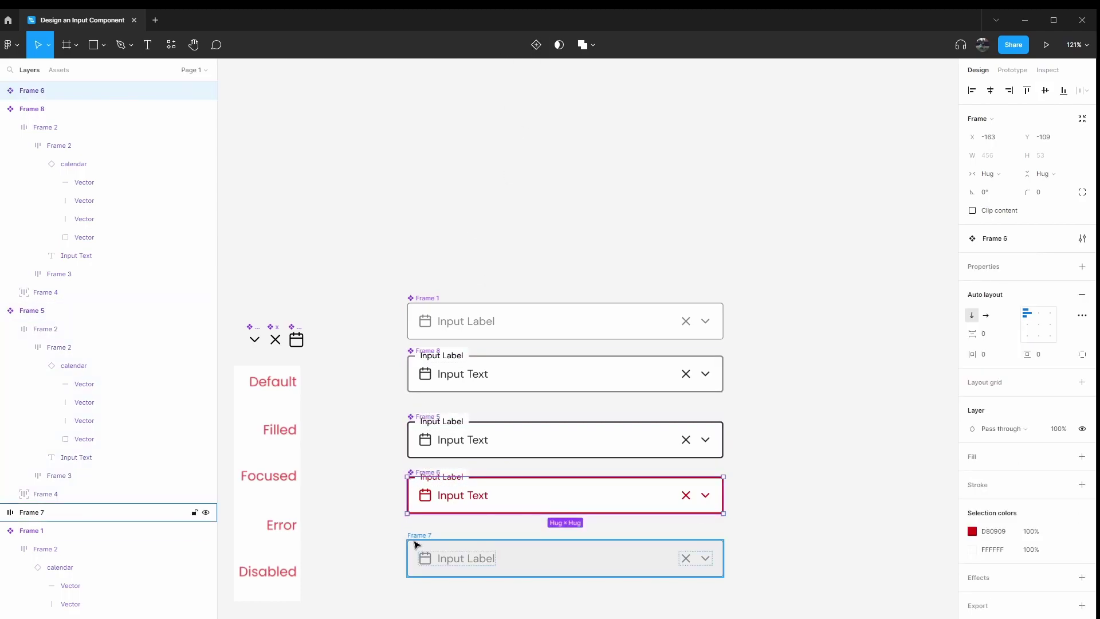
click(536, 44)
Combine all five components as variants and name the component set 'Input'
drag(356, 282, 756, 618)
click(1033, 267)
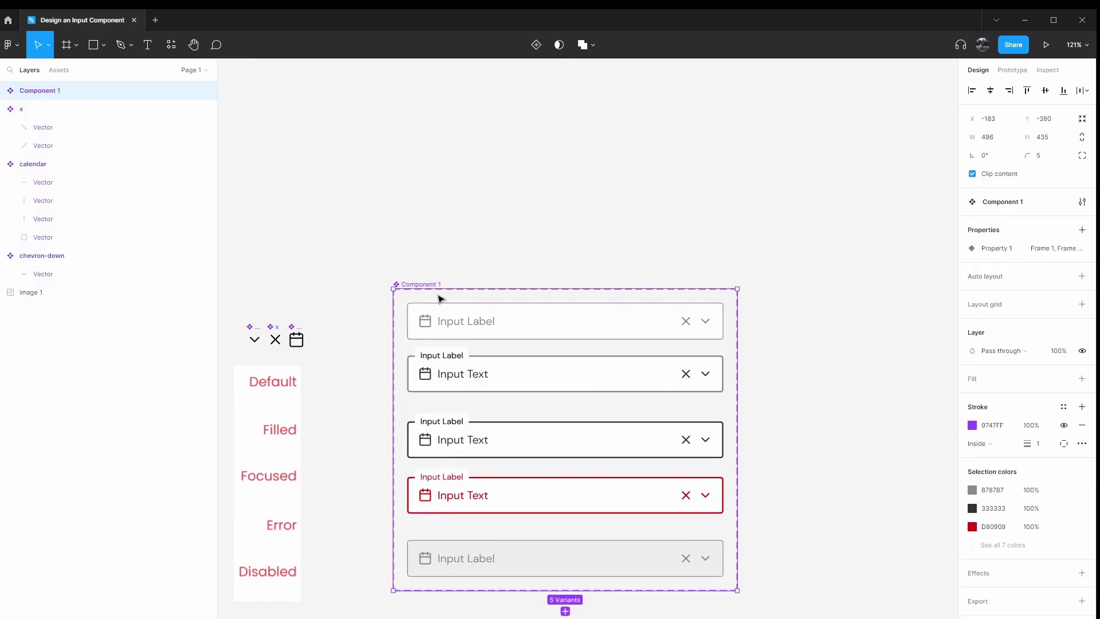
drag(432, 281, 375, 355)
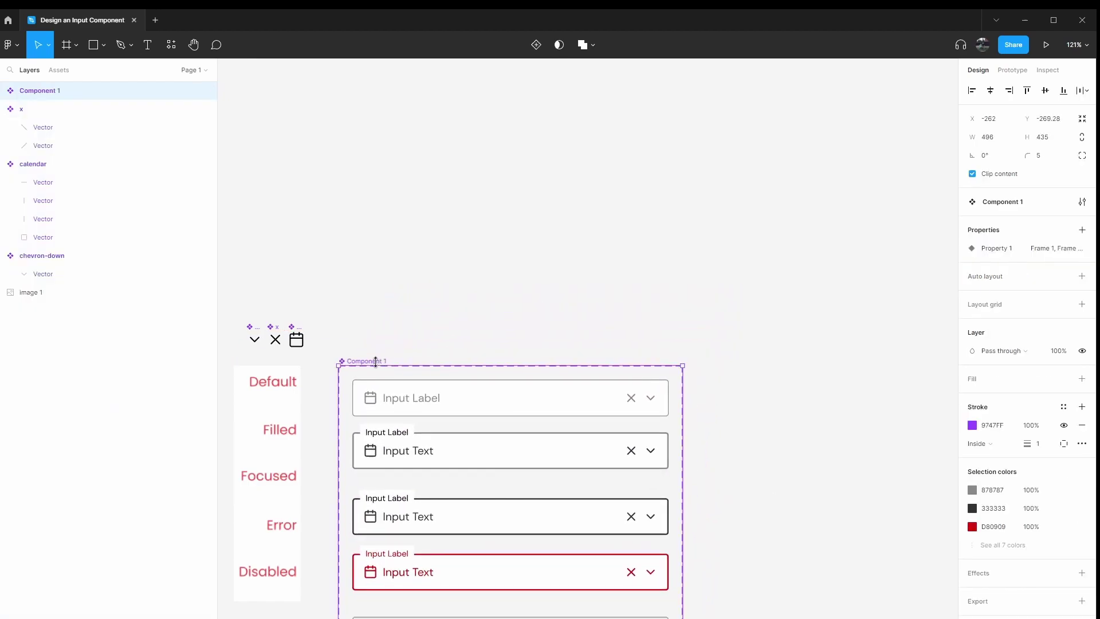
key(BackSpace)
text(Input)
key(Return)
click(423, 337)
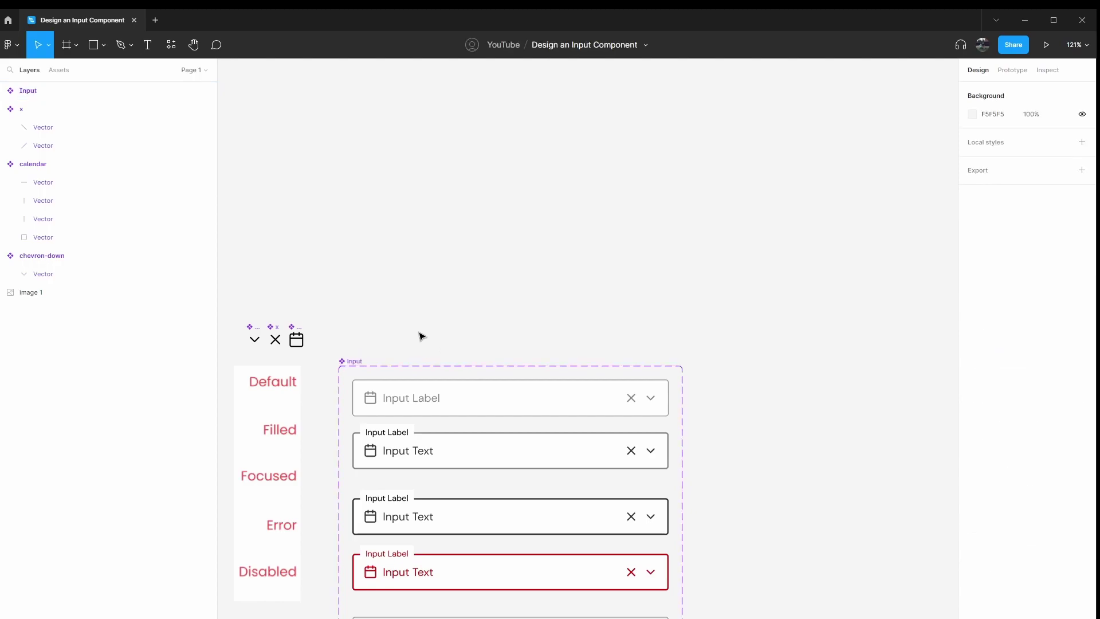
scroll(550, 309, down, 2)
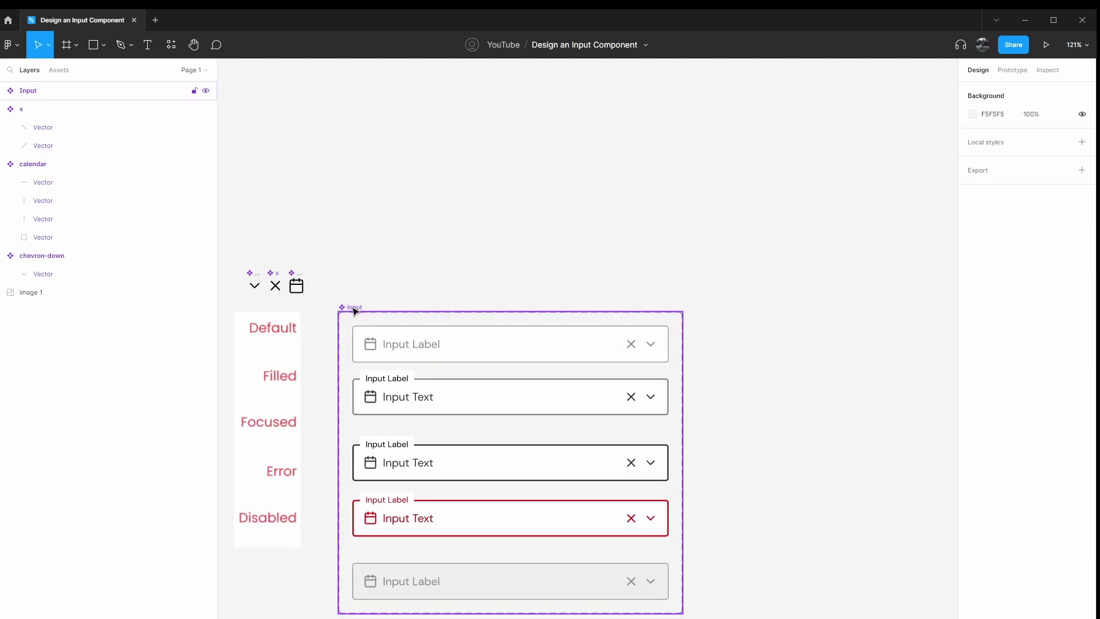
Create a 'Label' text property from the Default variant's label text
double_click(403, 351)
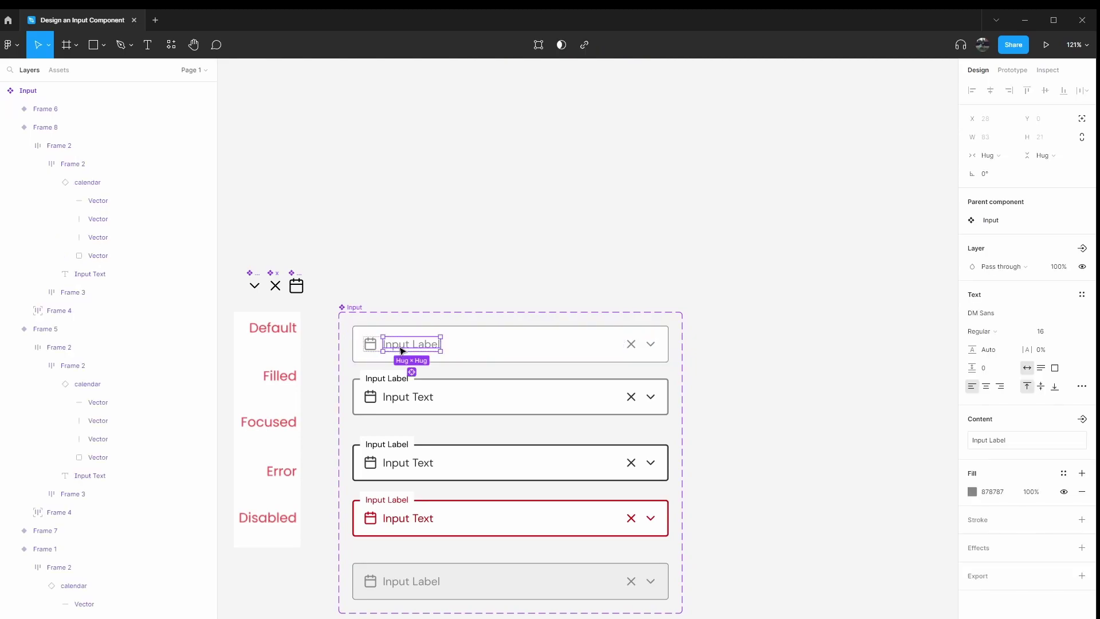
click(1082, 420)
text(In)
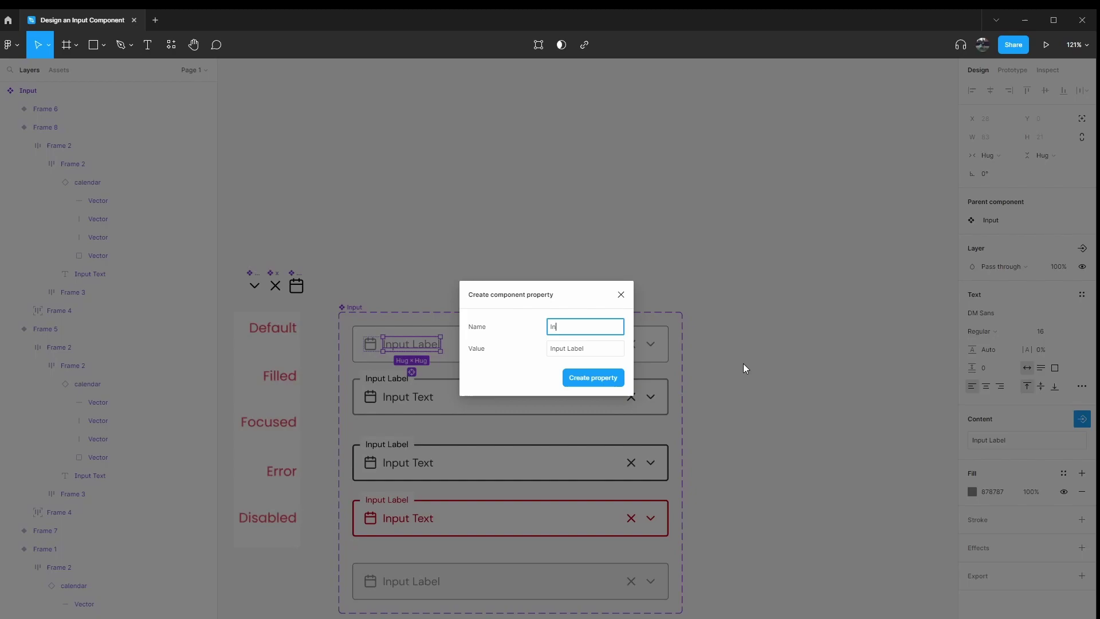
text(put)
key(BackSpace)
key(BackSpace)
key(BackSpace)
key(BackSpace)
key(BackSpace)
text(Label)
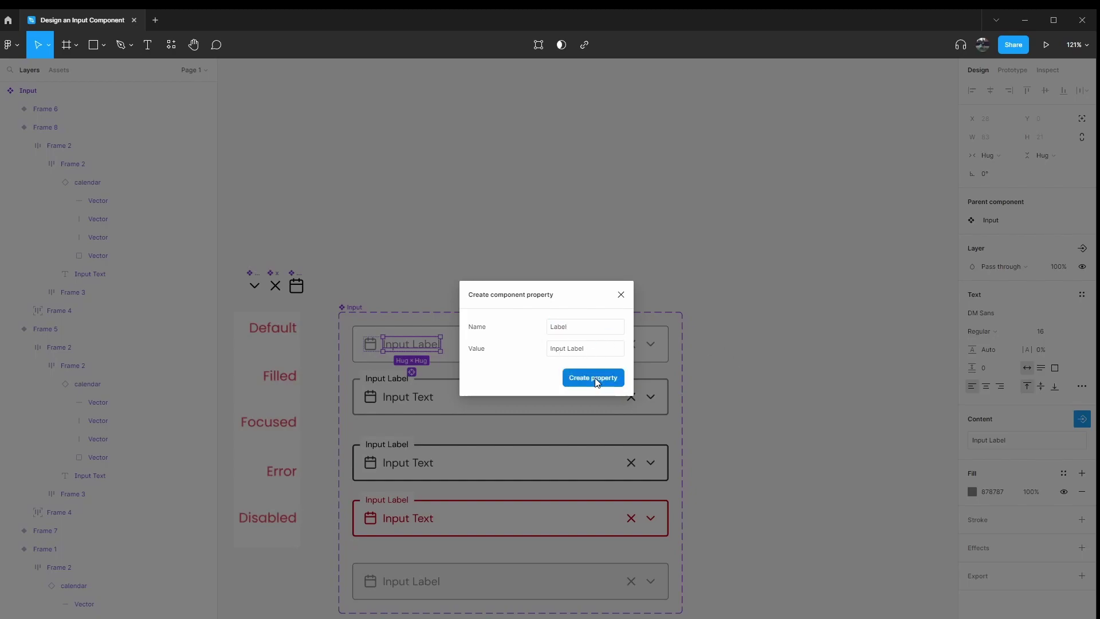
click(594, 377)
Bind the Filled, Focused, Error and Disabled label texts to the Label property
click(399, 398)
click(388, 379)
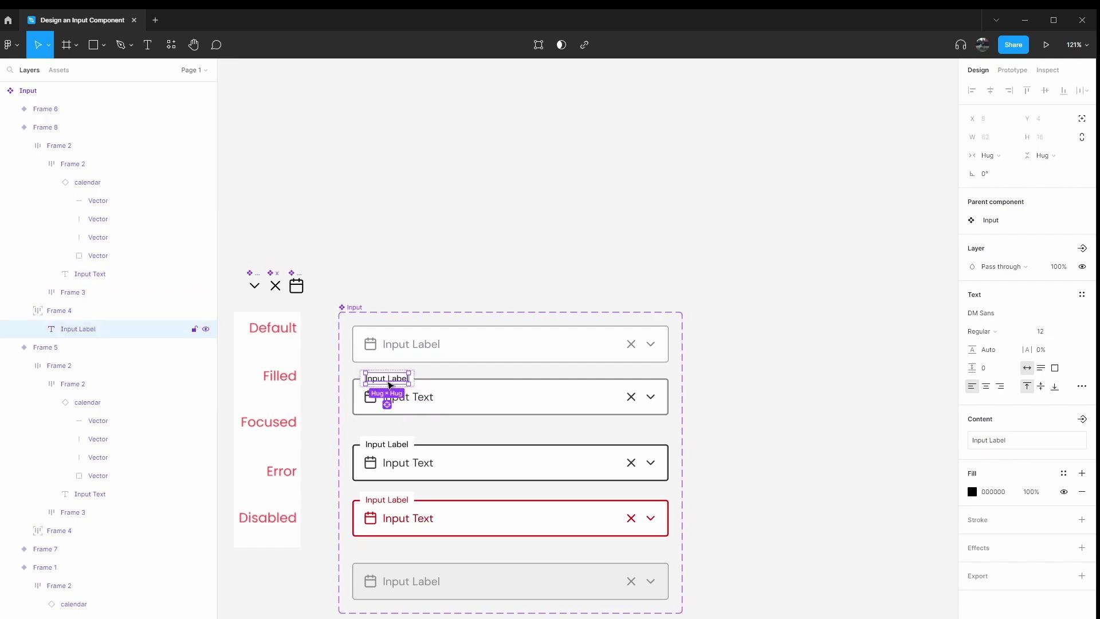
shift+click(394, 450)
shift+click(393, 500)
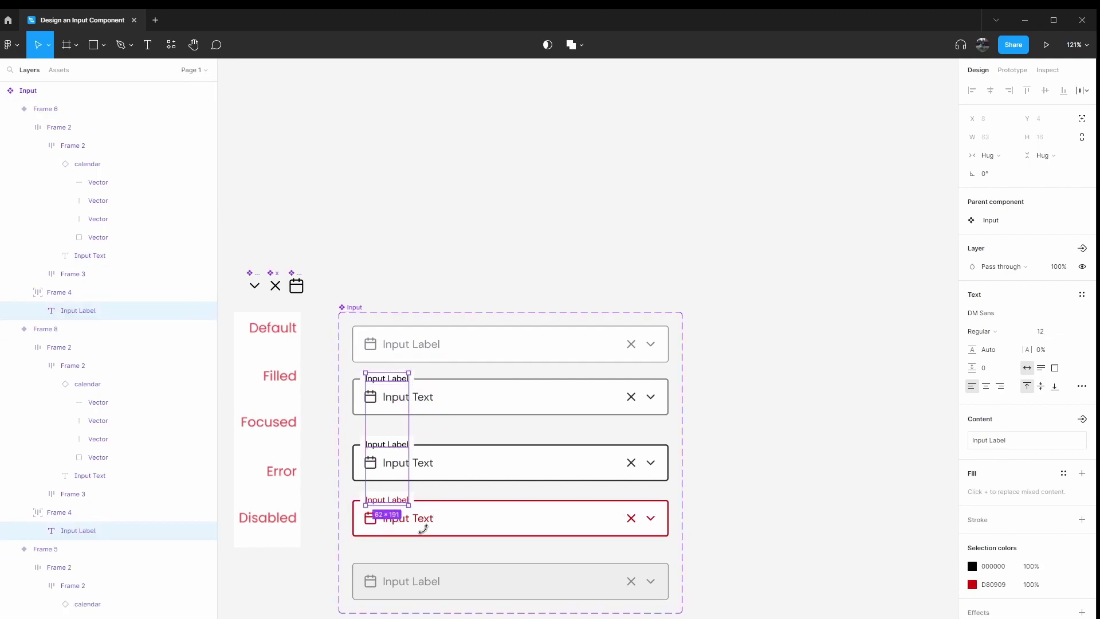
shift+click(410, 580)
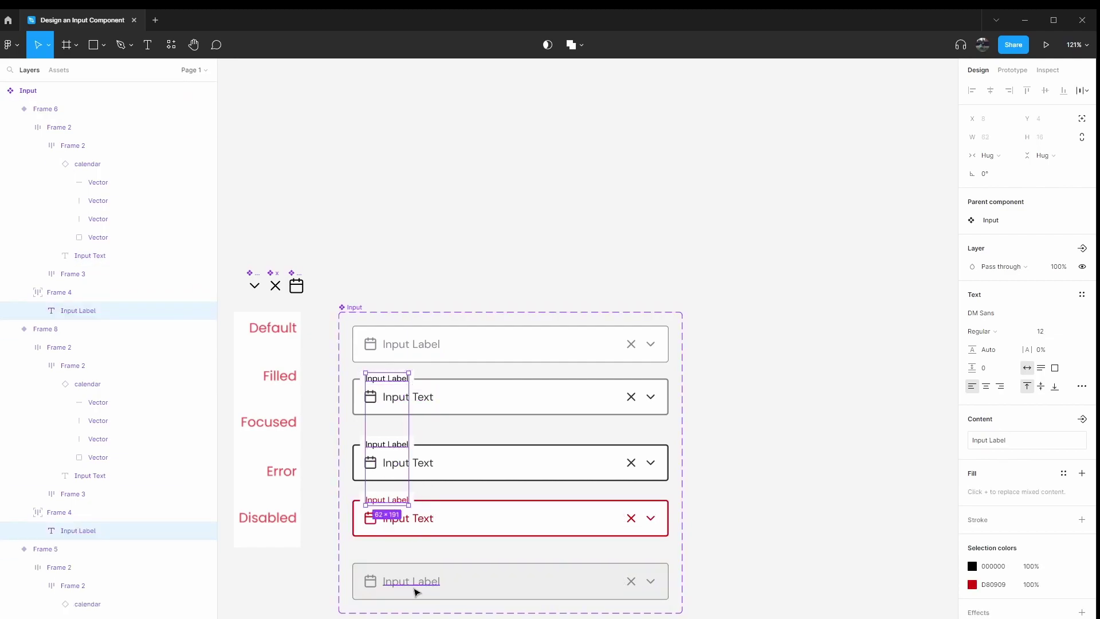
click(1079, 423)
click(1014, 444)
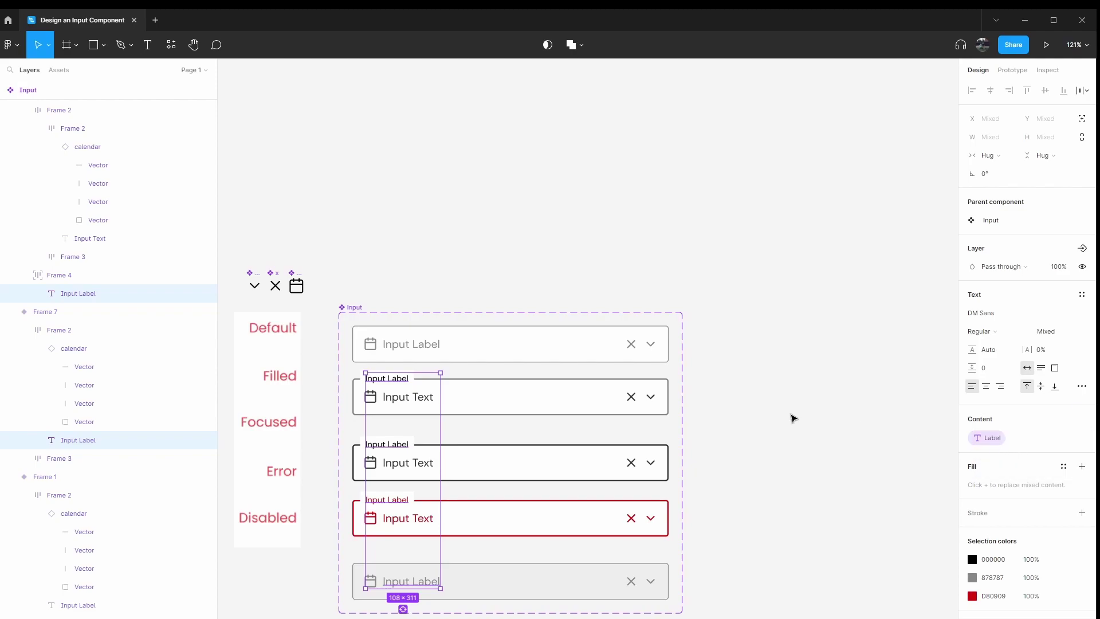
click(793, 418)
Bind the Filled, Focused and Error Input Text layers to a new 'Text' property
ctrl+click(408, 398)
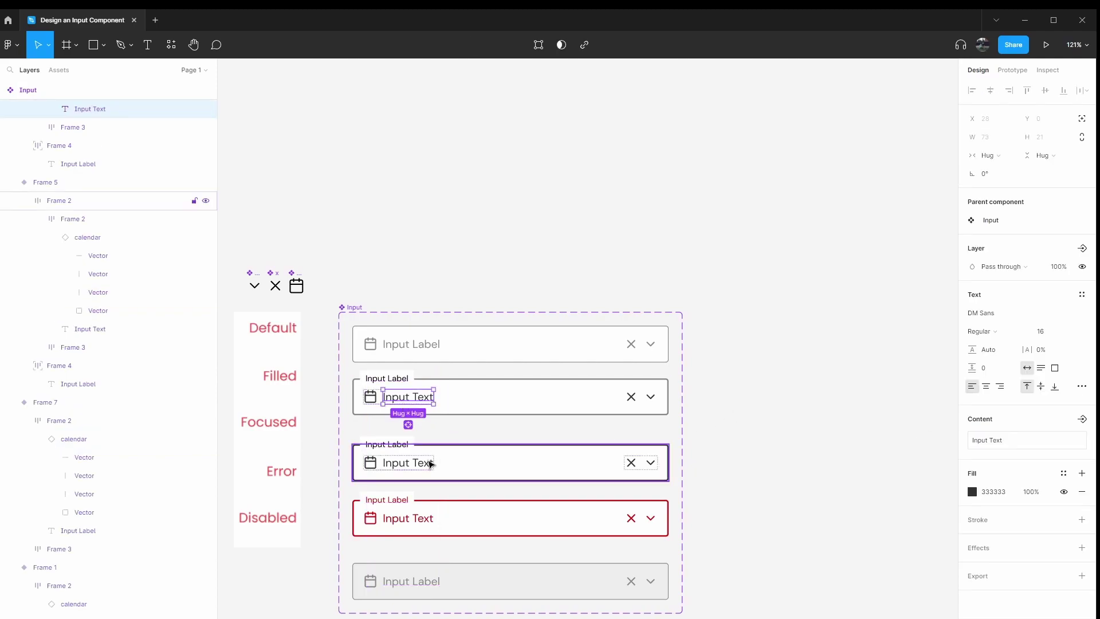
shift+click(431, 462)
shift+click(425, 519)
click(1082, 421)
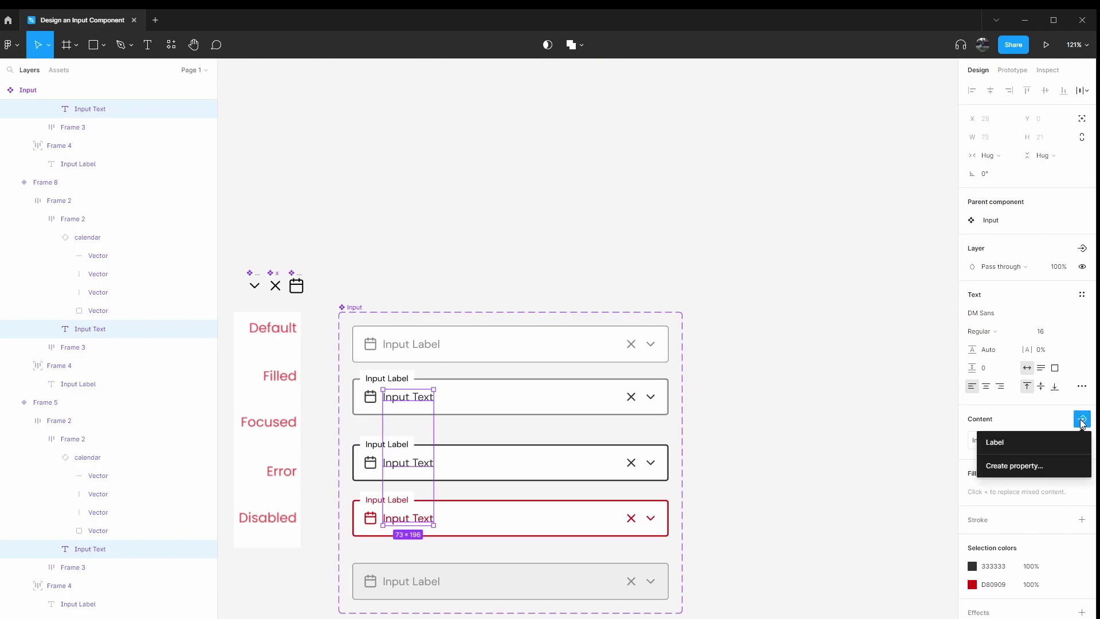
click(1044, 444)
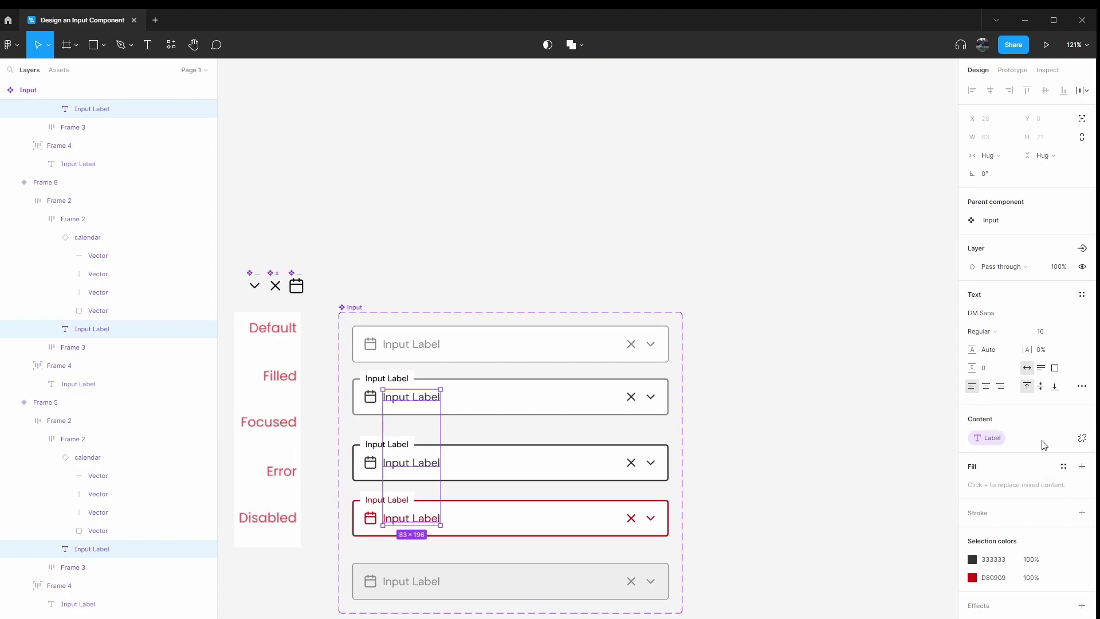
key(ctrl+z)
click(1080, 423)
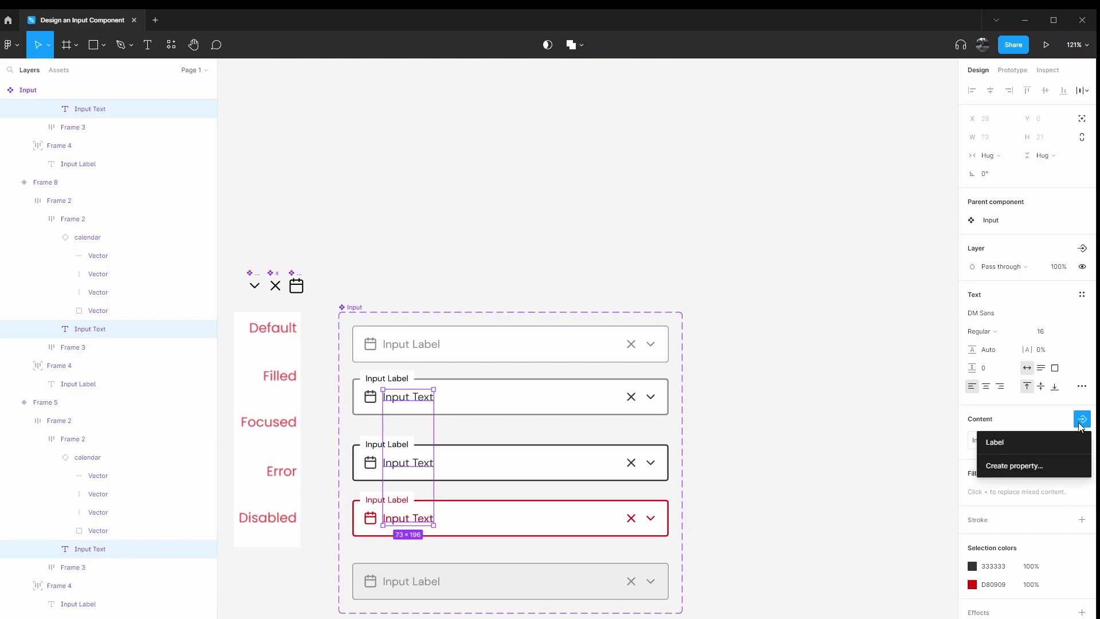
click(1057, 462)
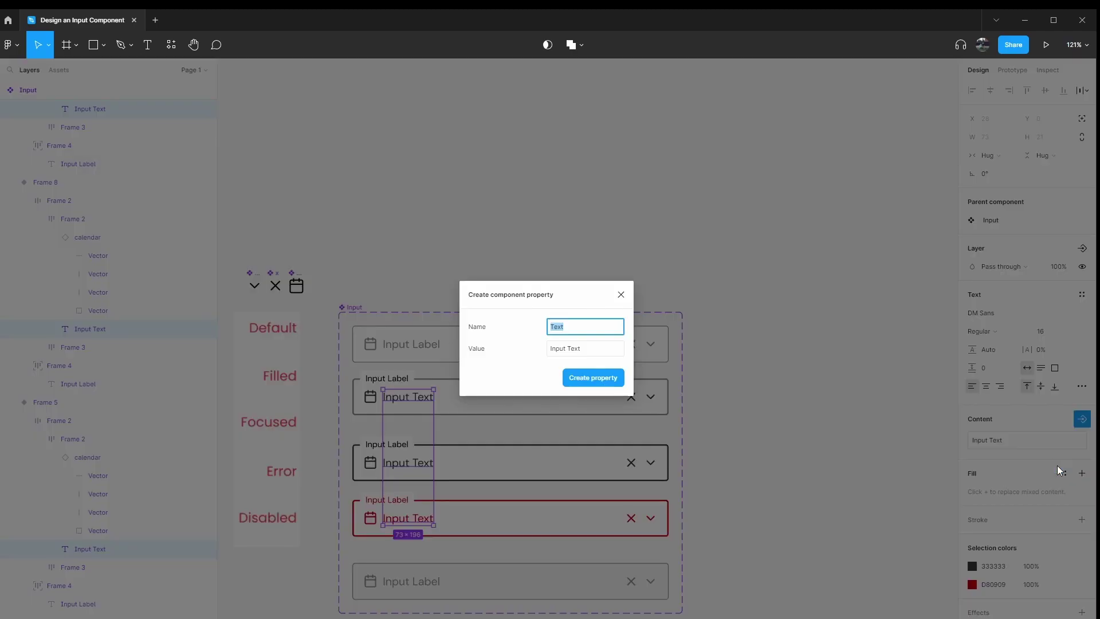
click(606, 379)
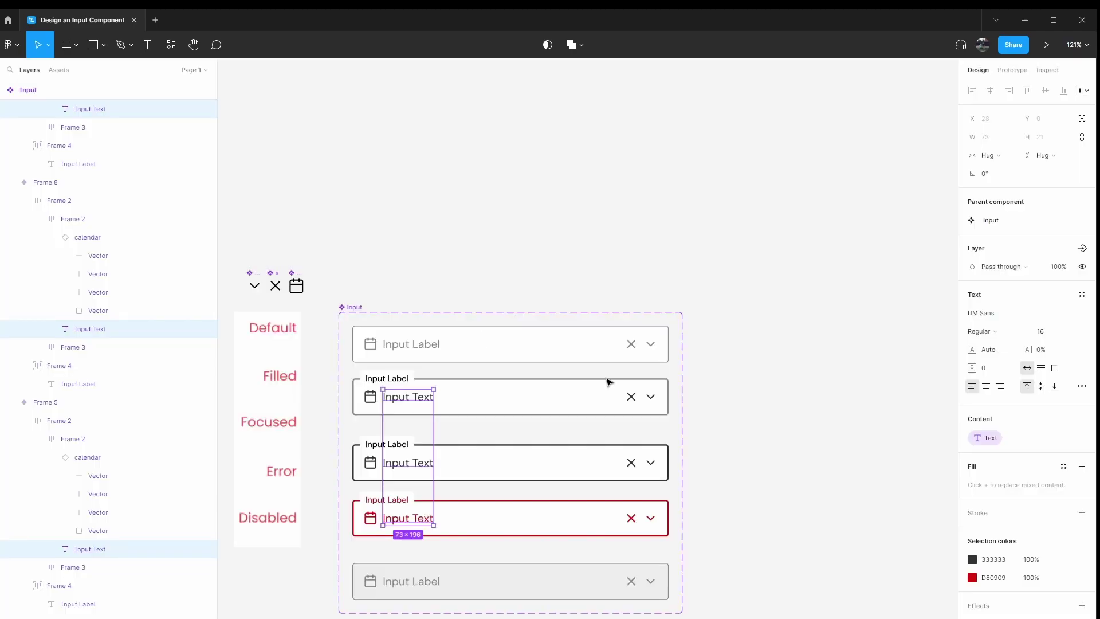
click(825, 474)
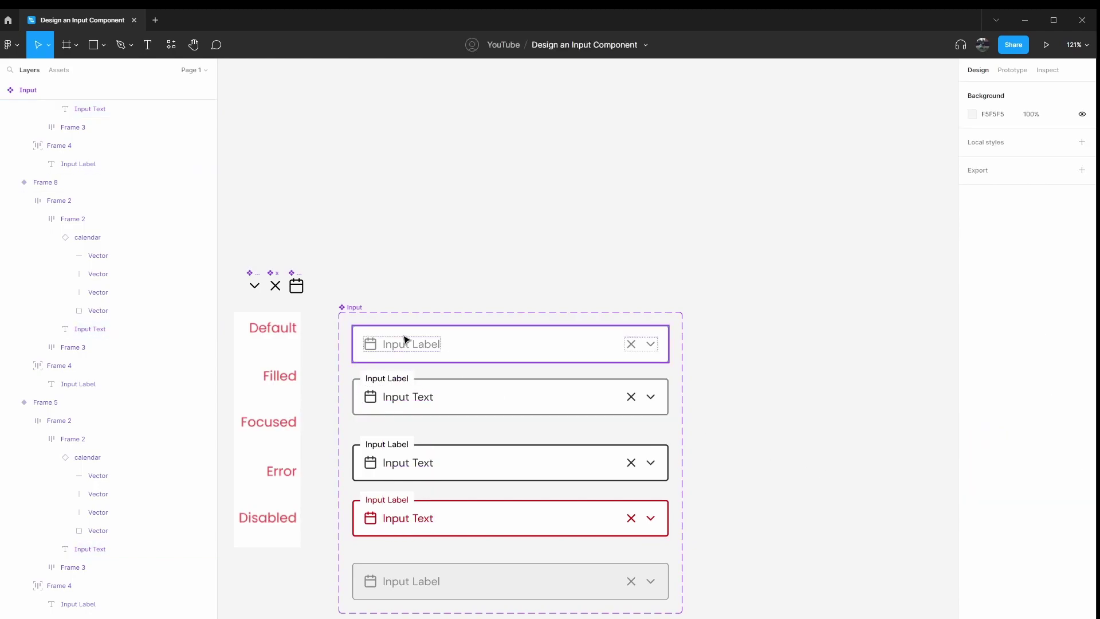
Even the Disabled variant's spacing and name a swap property for the five calendar icons Left Icon
drag(427, 588, 424, 574)
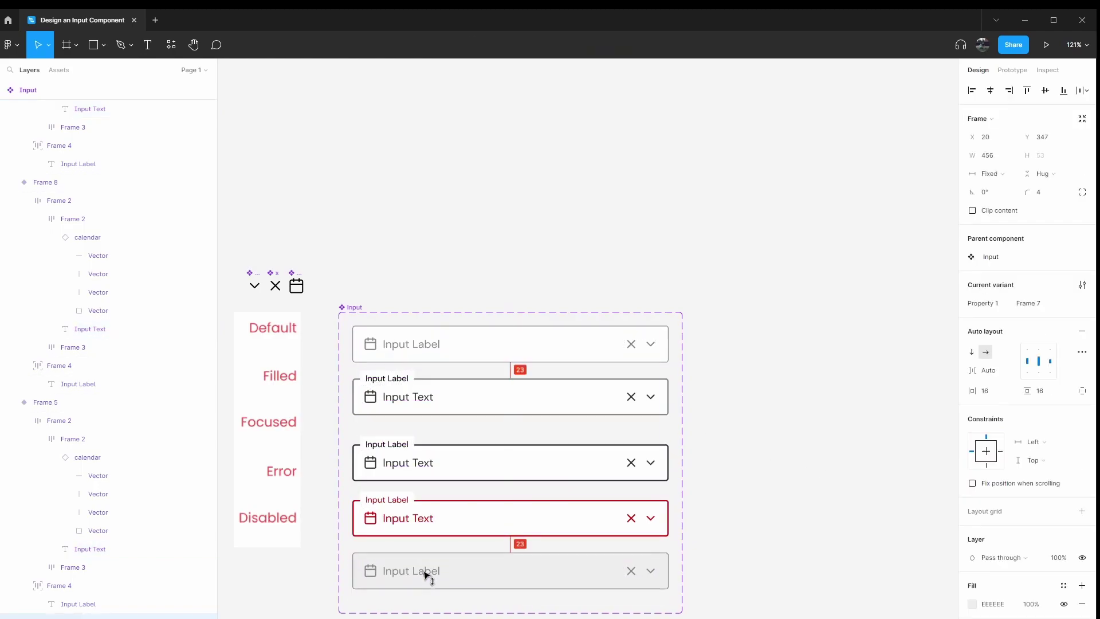
double_click(373, 403)
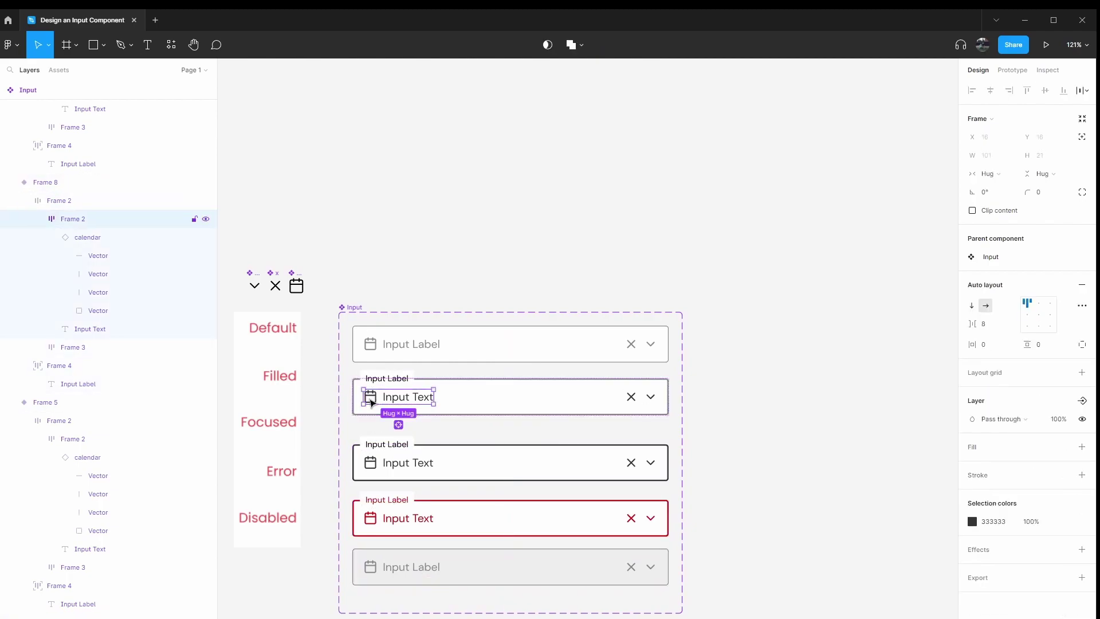
click(373, 401)
shift+click(371, 350)
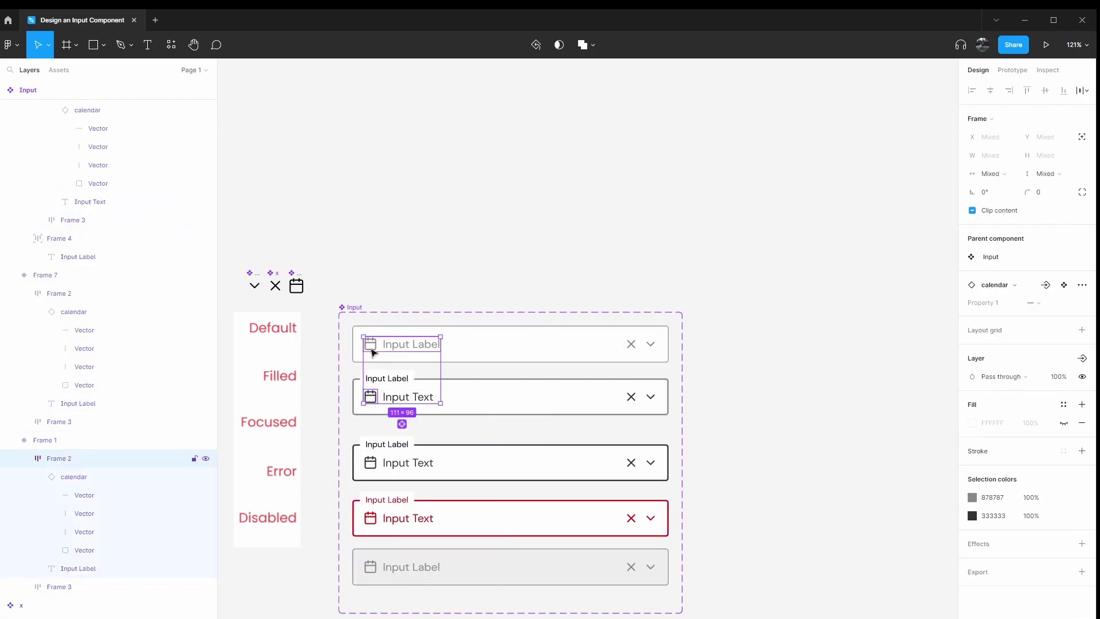
shift+click(372, 464)
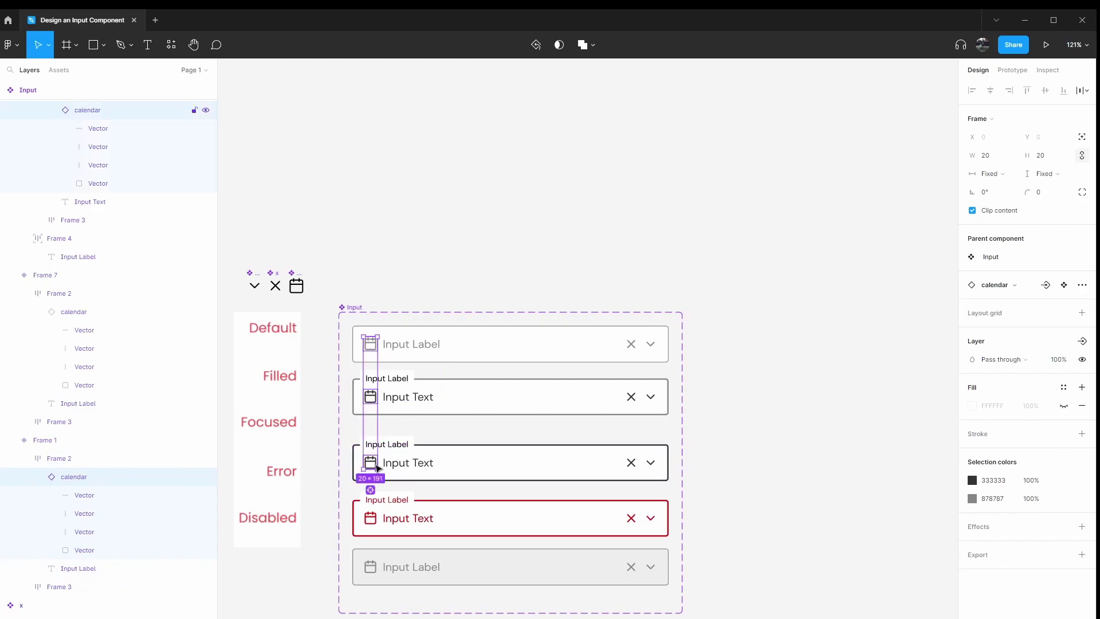
shift+click(373, 521)
shift+click(372, 567)
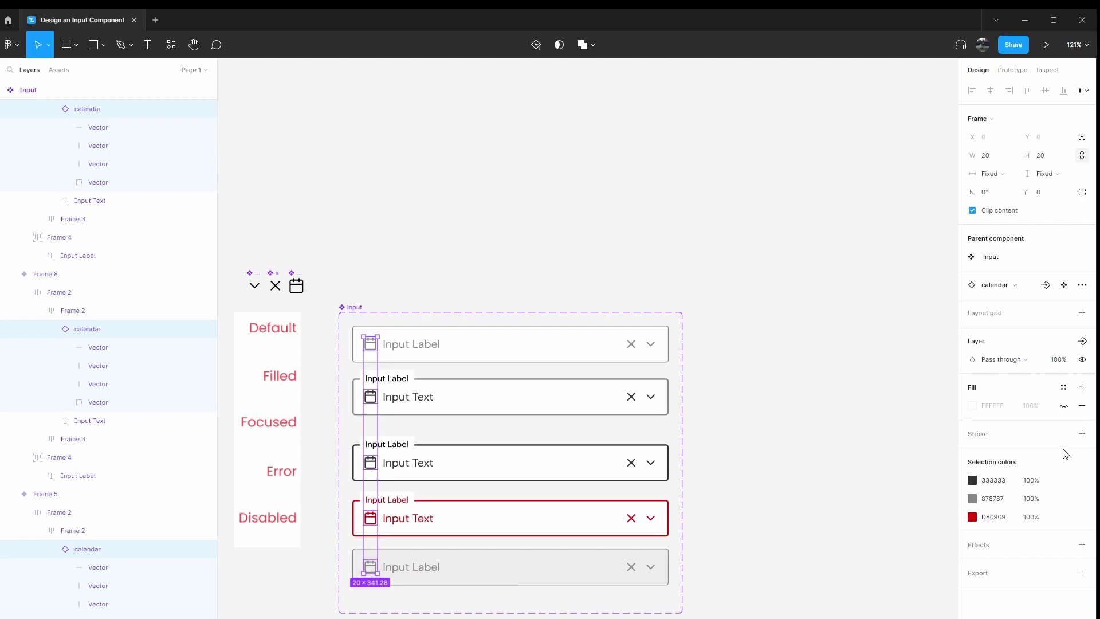
click(1045, 286)
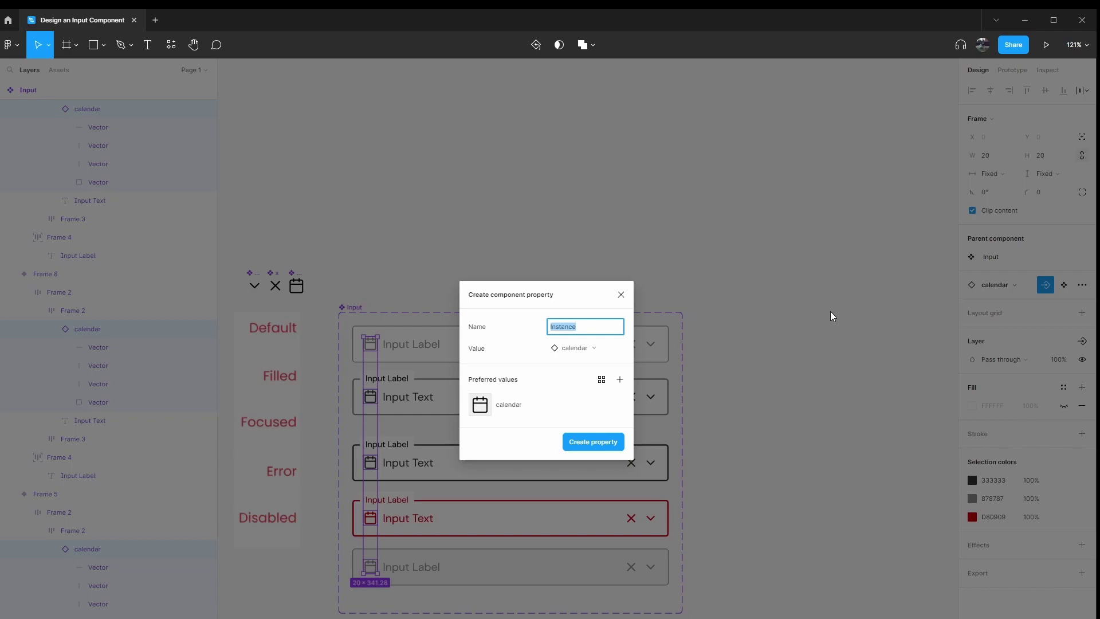
text(Left Icon)
Create the Left Icon swap property and select the x clear icons in all five variants
click(593, 441)
click(630, 344)
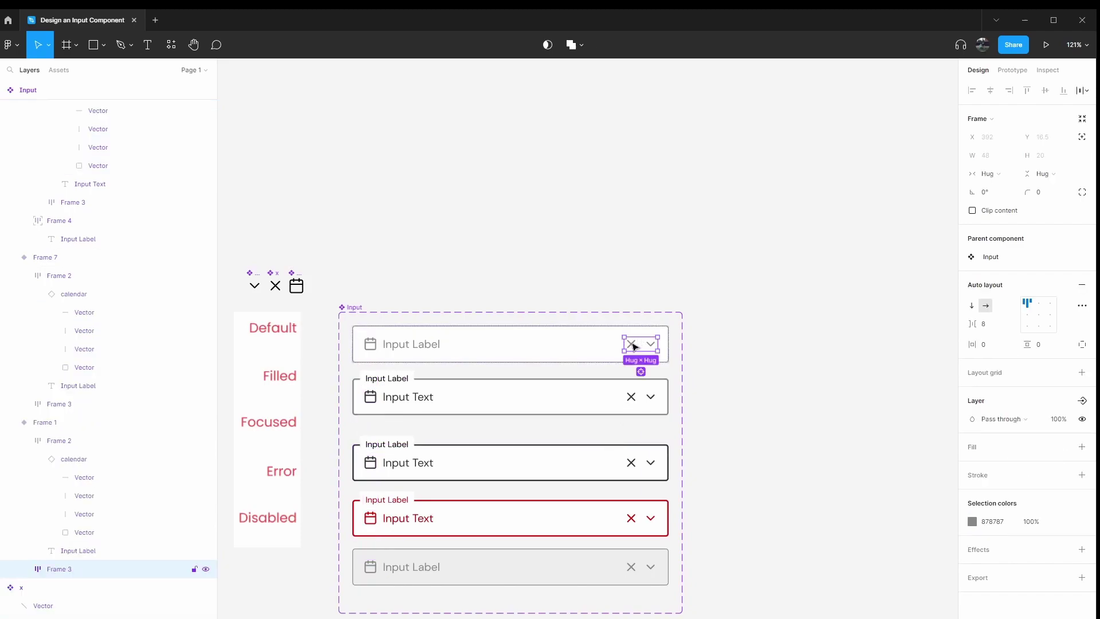
shift+click(632, 399)
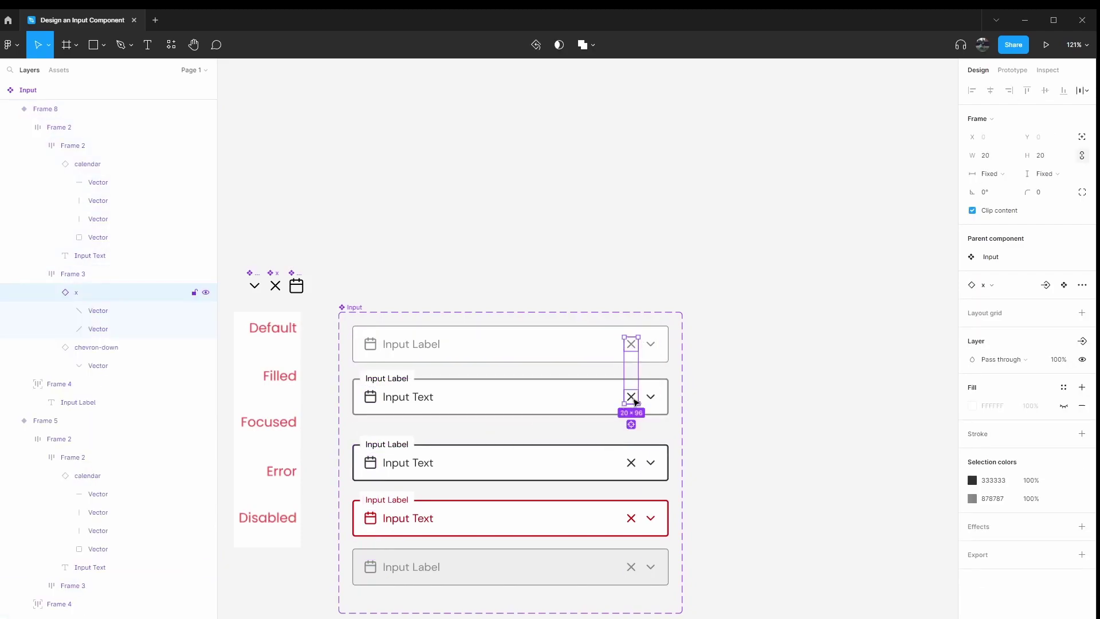
shift+click(635, 464)
shift+click(633, 519)
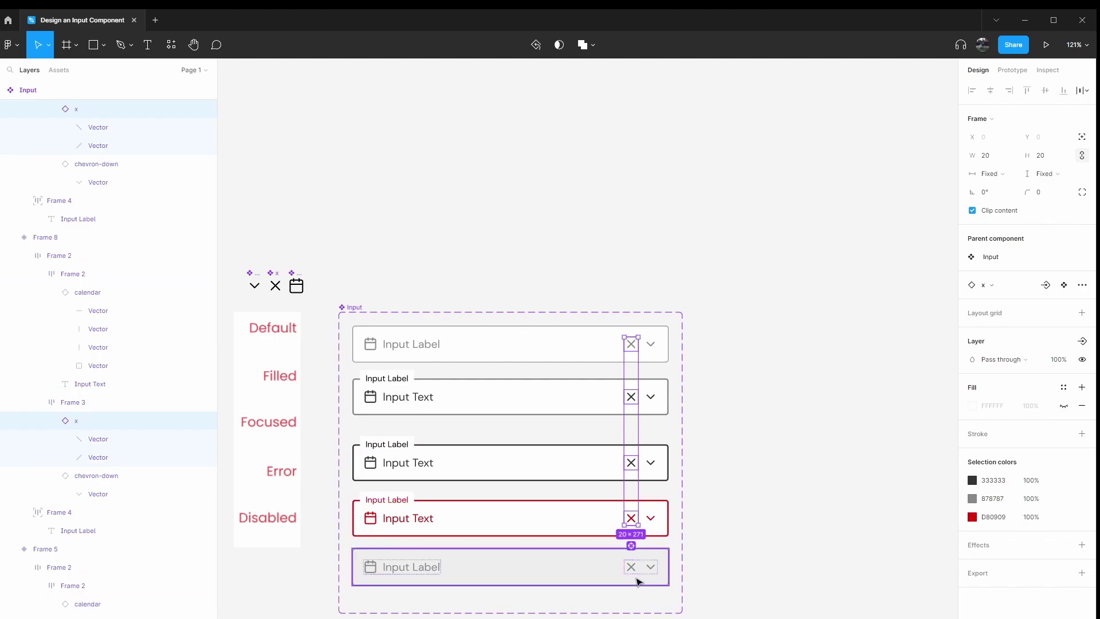
shift+click(630, 568)
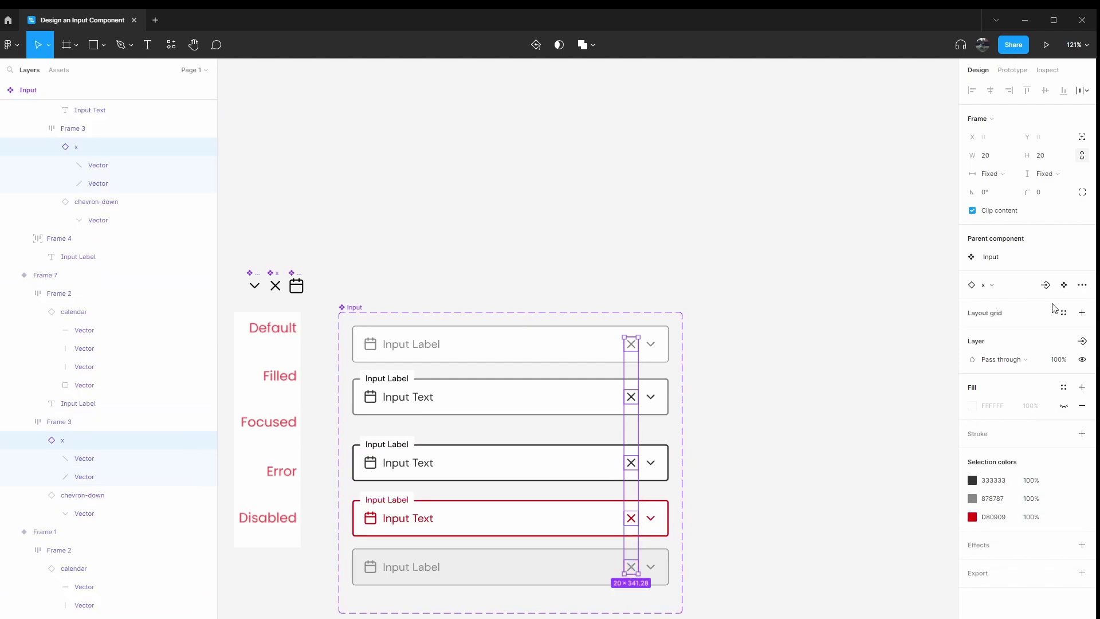
Bind the x icons to a new instance-swap property named Right Icon
click(1048, 288)
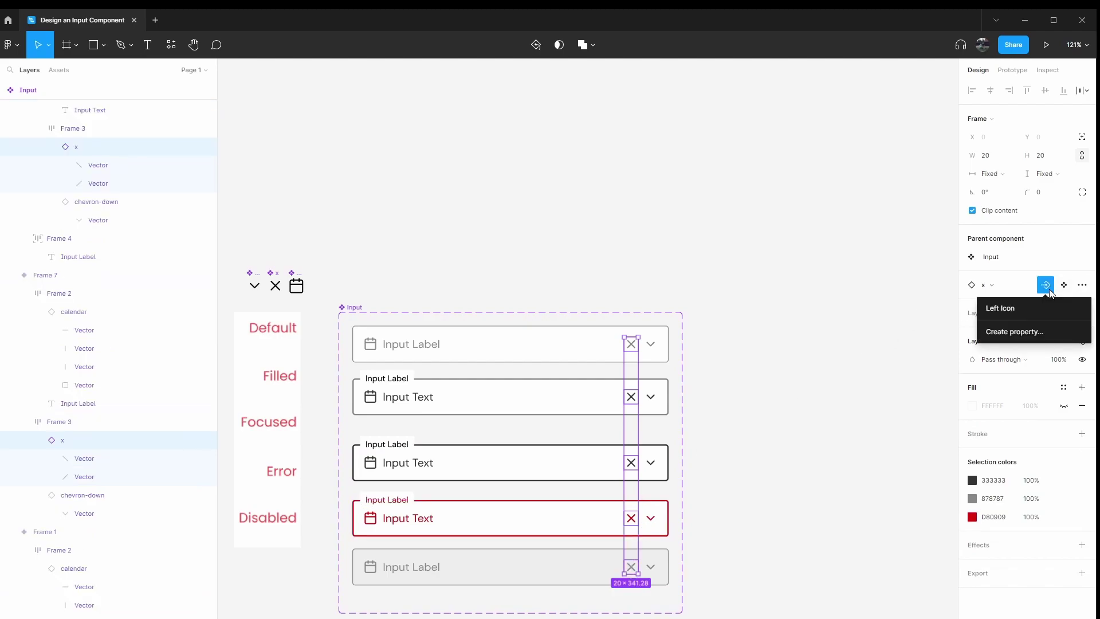
click(1040, 330)
text(Right Icon)
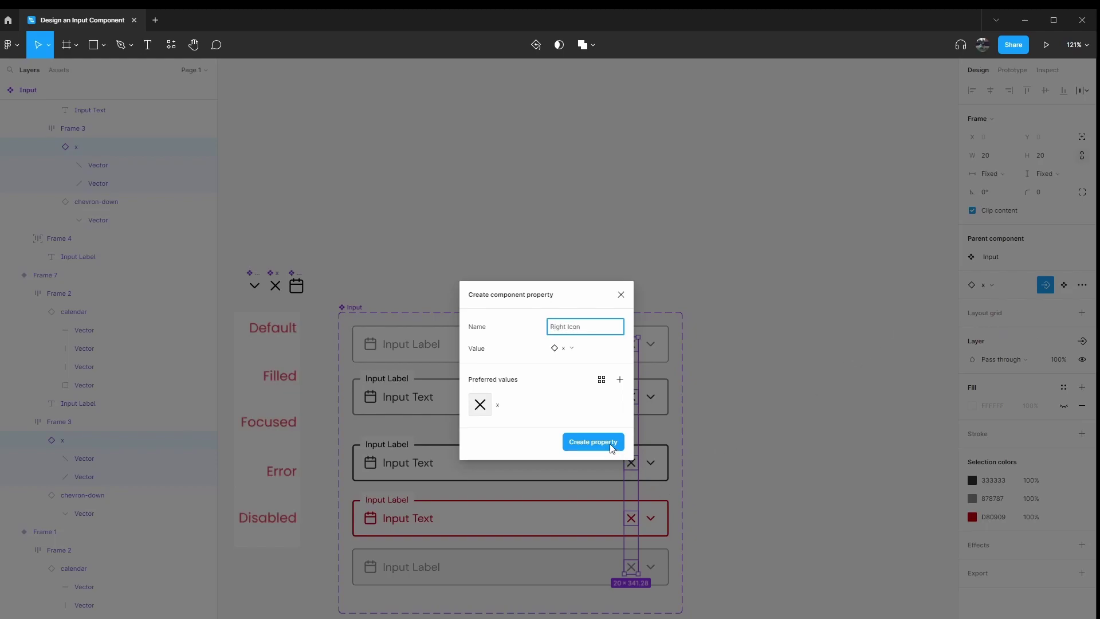
click(592, 441)
Give the chevron-down icons in all five variants a boolean visibility property named Dropdown
click(655, 351)
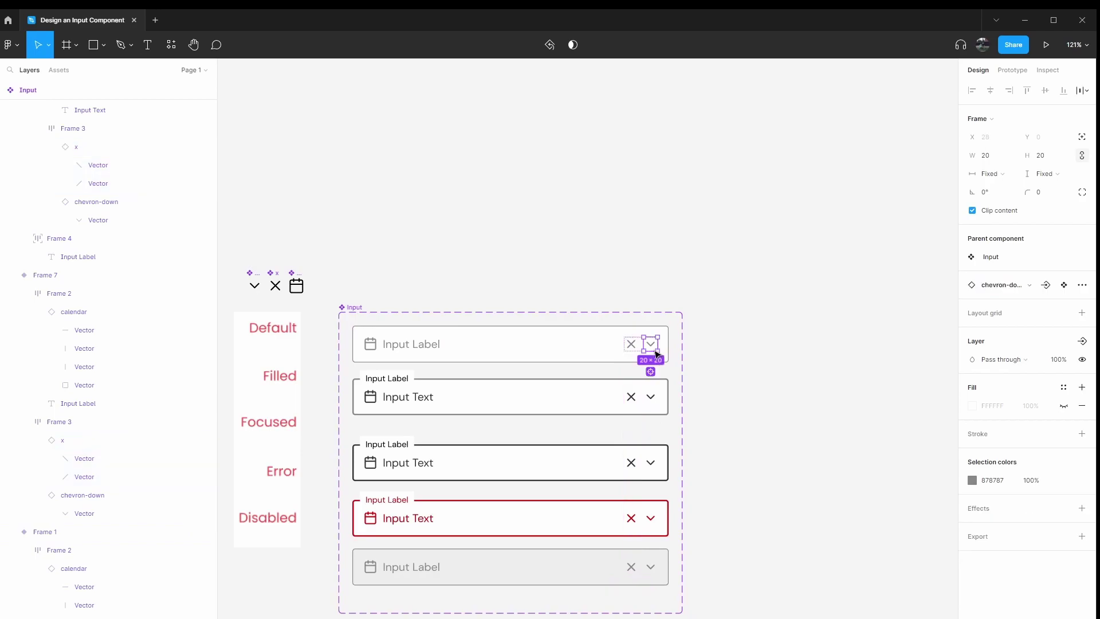
click(653, 403)
shift+click(651, 404)
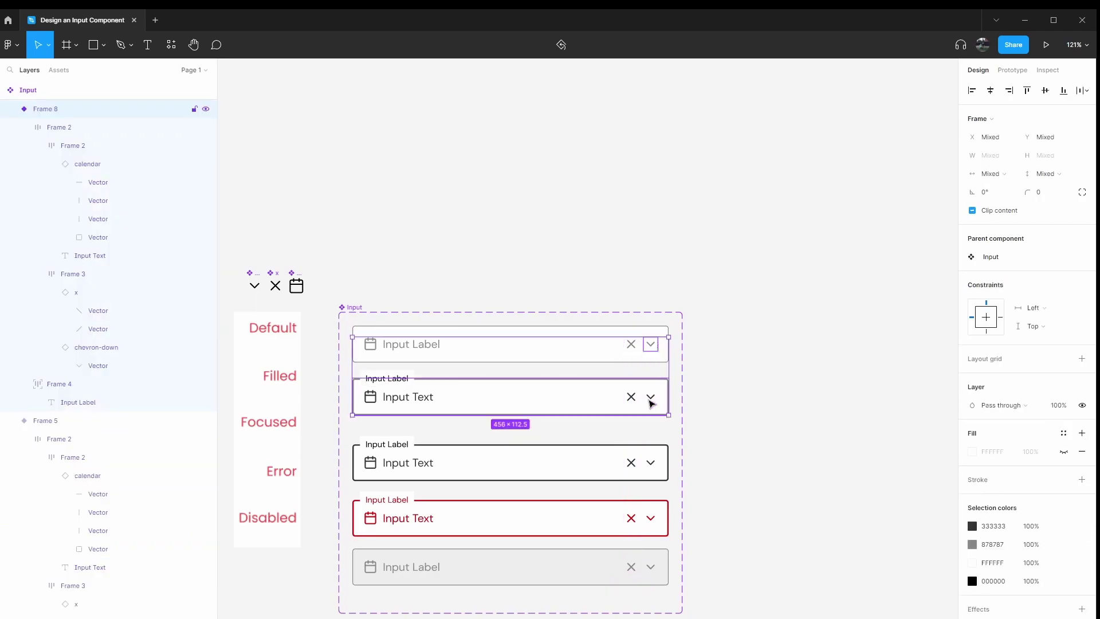
double_click(652, 404)
double_click(651, 403)
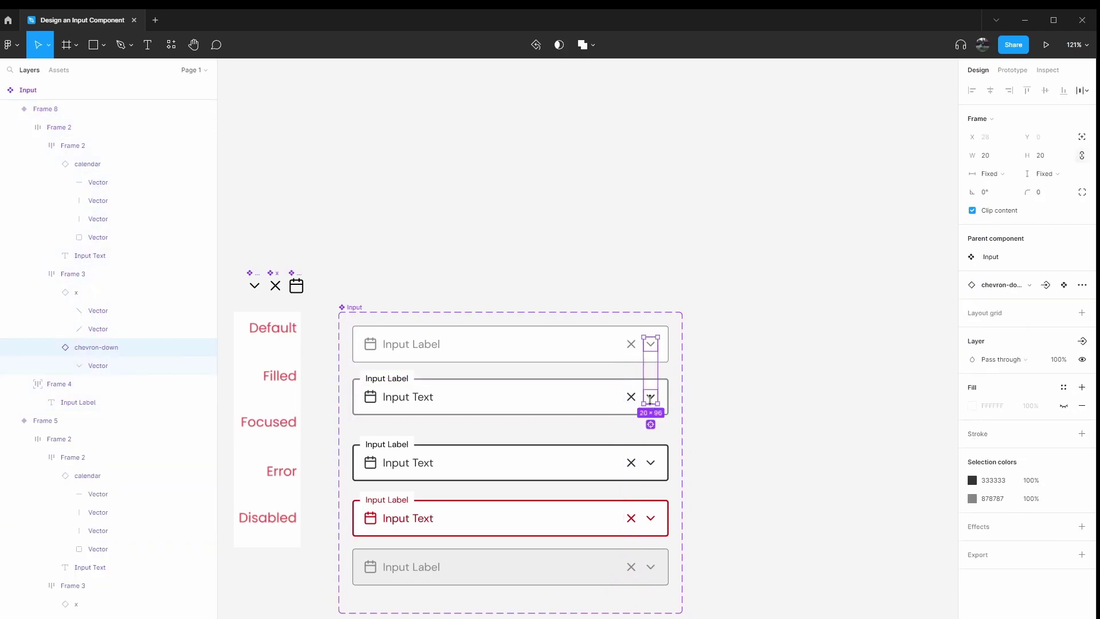
shift+click(653, 461)
shift+click(650, 518)
shift+click(651, 570)
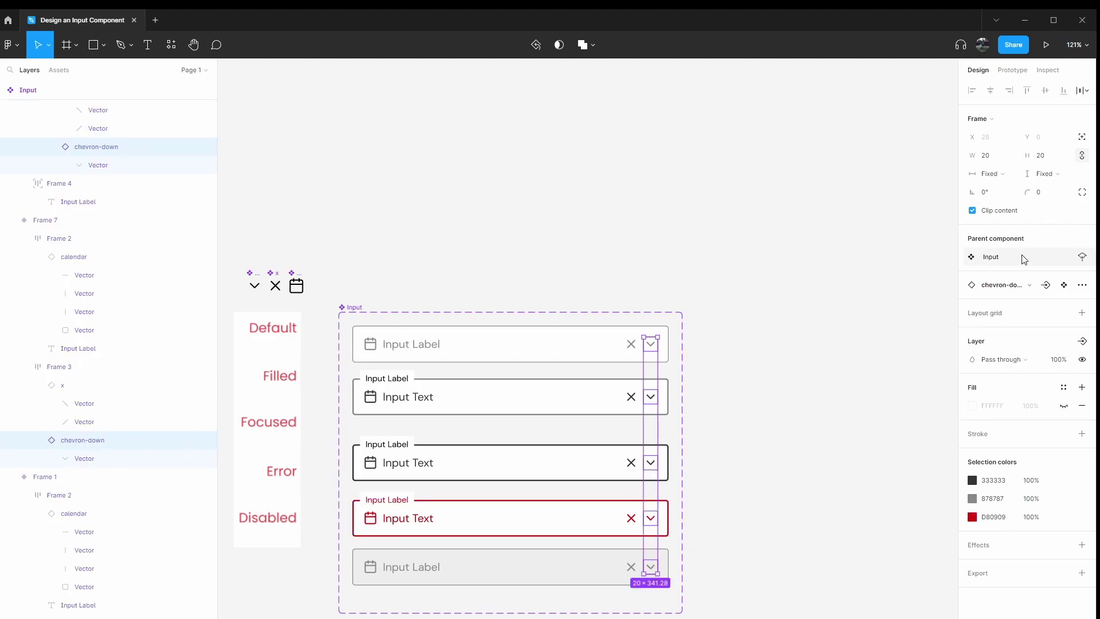
click(1081, 340)
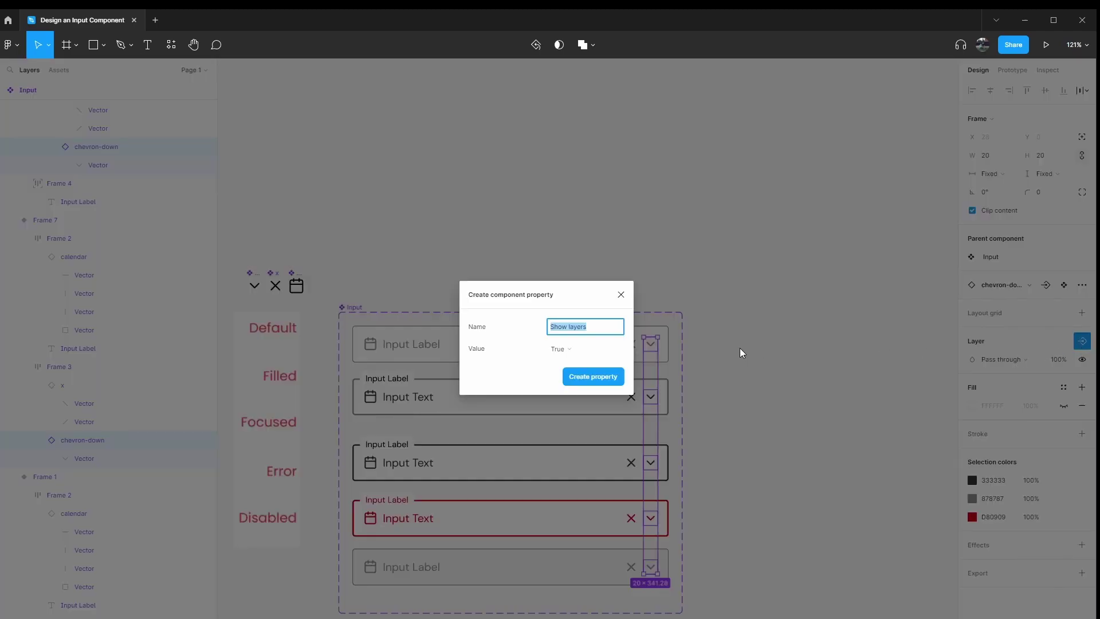
text(Dropdown)
click(619, 377)
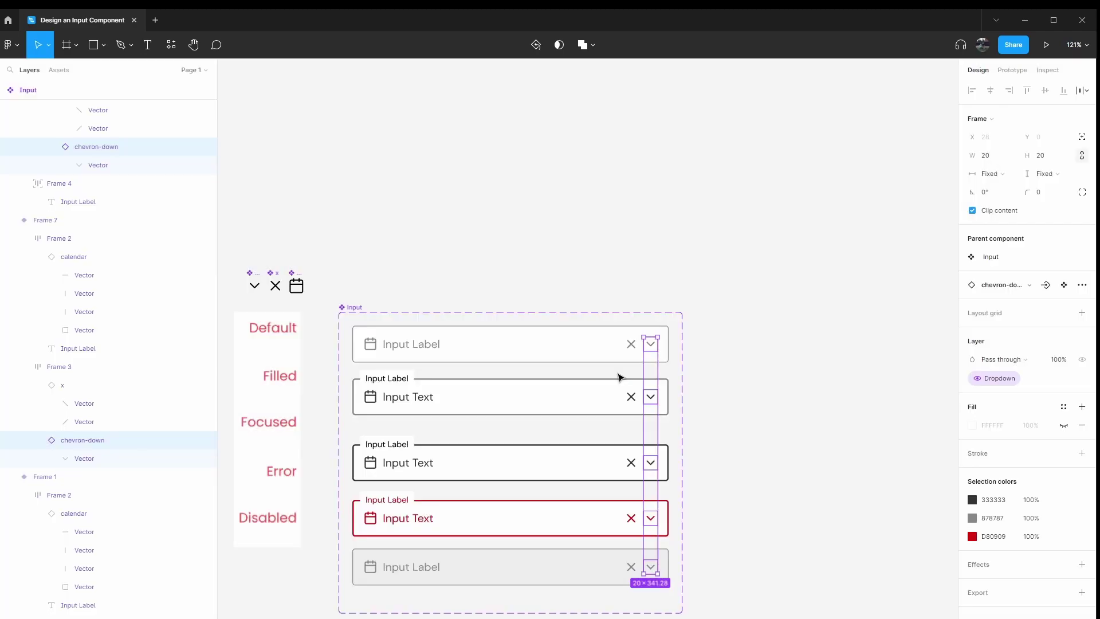
click(743, 361)
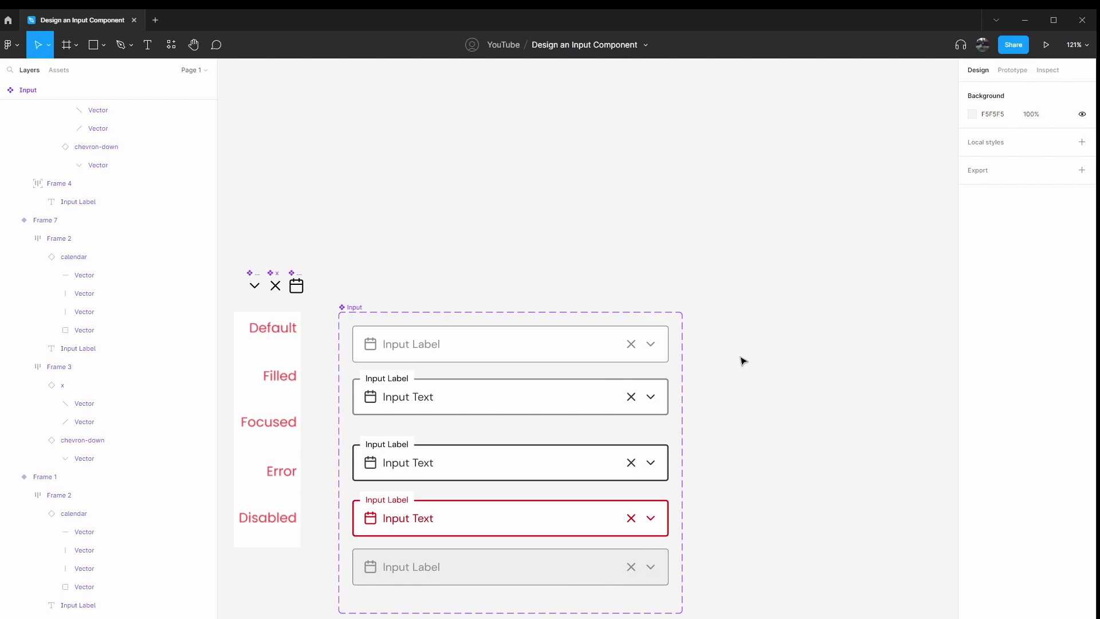
click(60, 73)
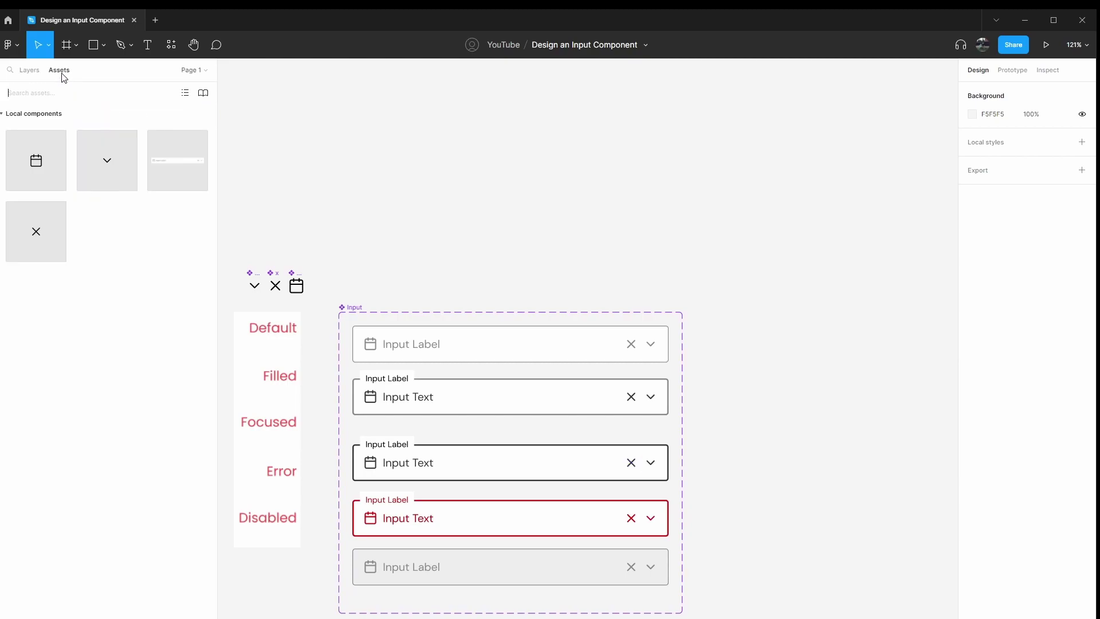
text(input)
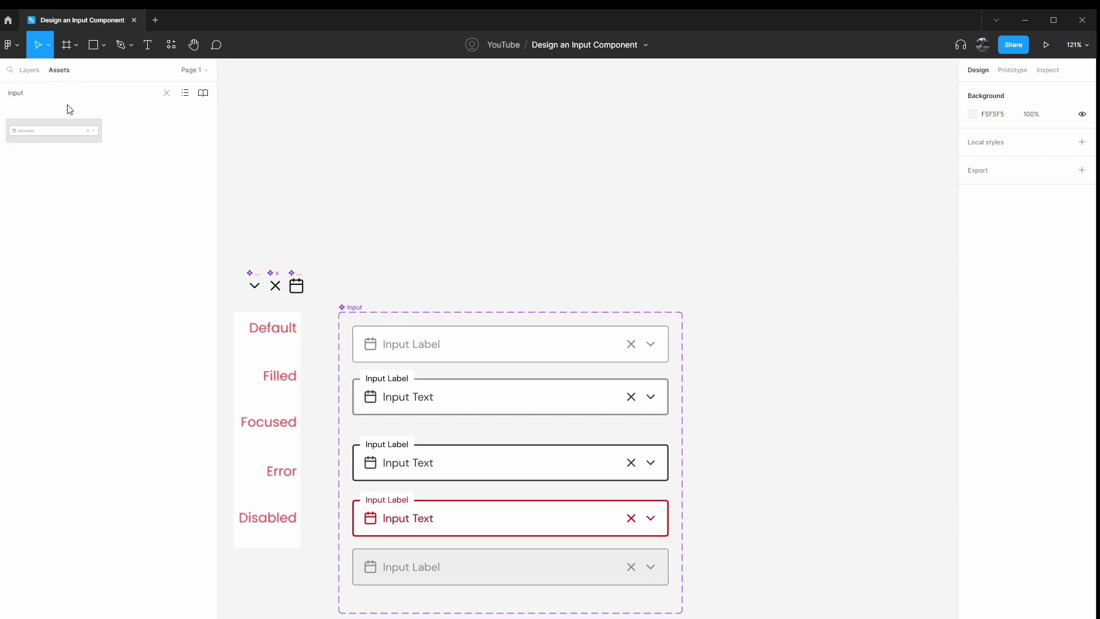
drag(65, 138, 842, 349)
click(871, 521)
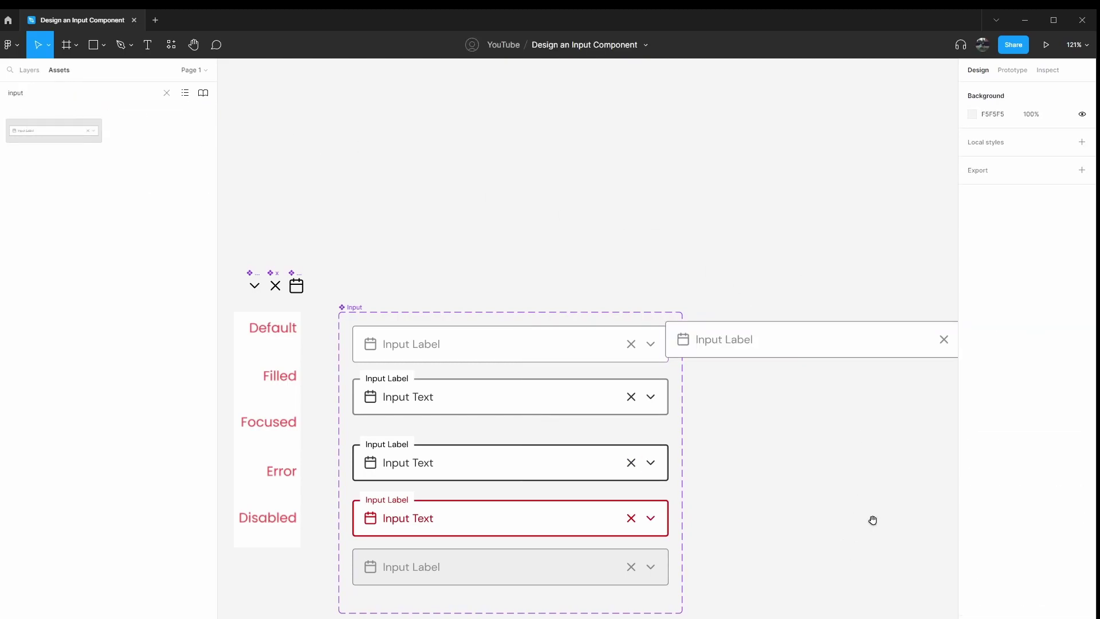
drag(871, 521, 660, 523)
scroll(616, 479, down, 5)
click(630, 408)
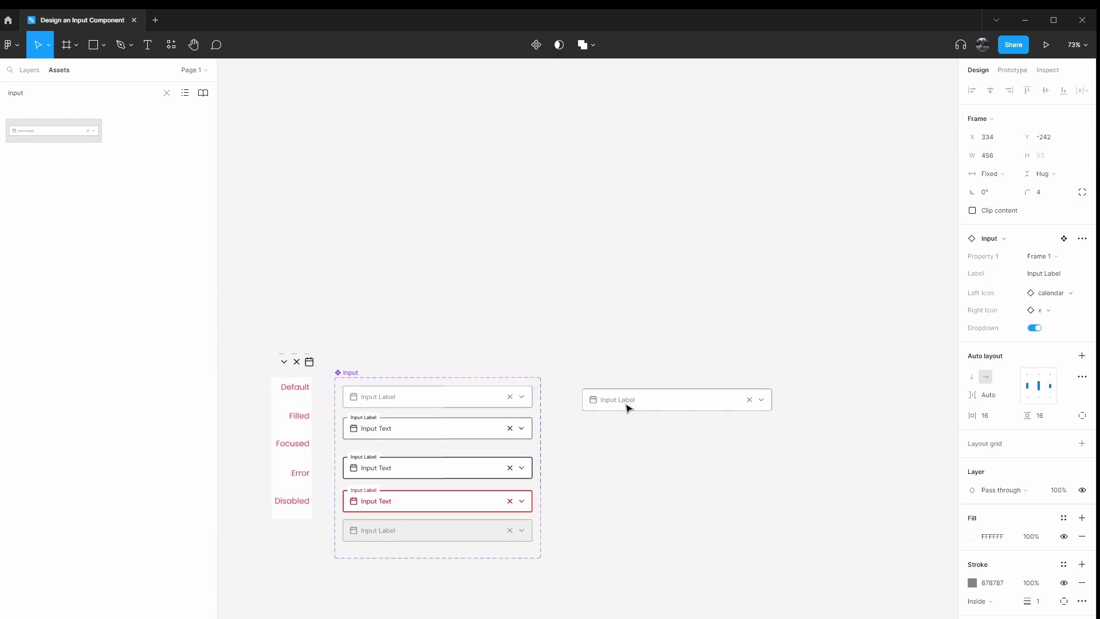
scroll(630, 410, up, 1)
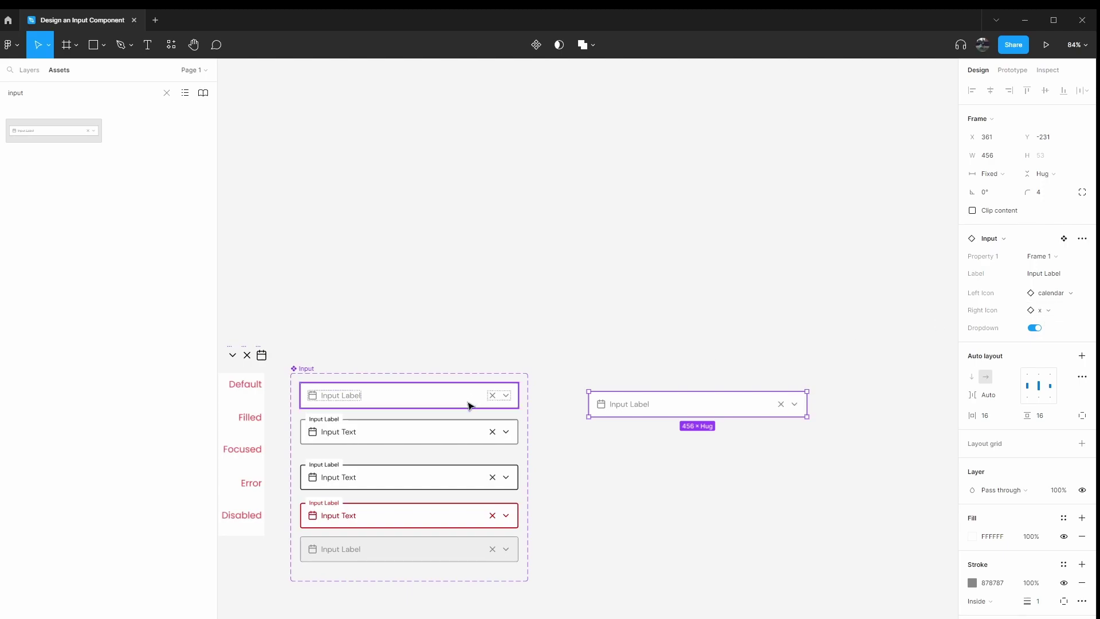
scroll(424, 452, up, 3)
Bind the visibility of the five calendar icons to a new boolean property, Left Icon Show
click(435, 279)
drag(376, 292, 447, 223)
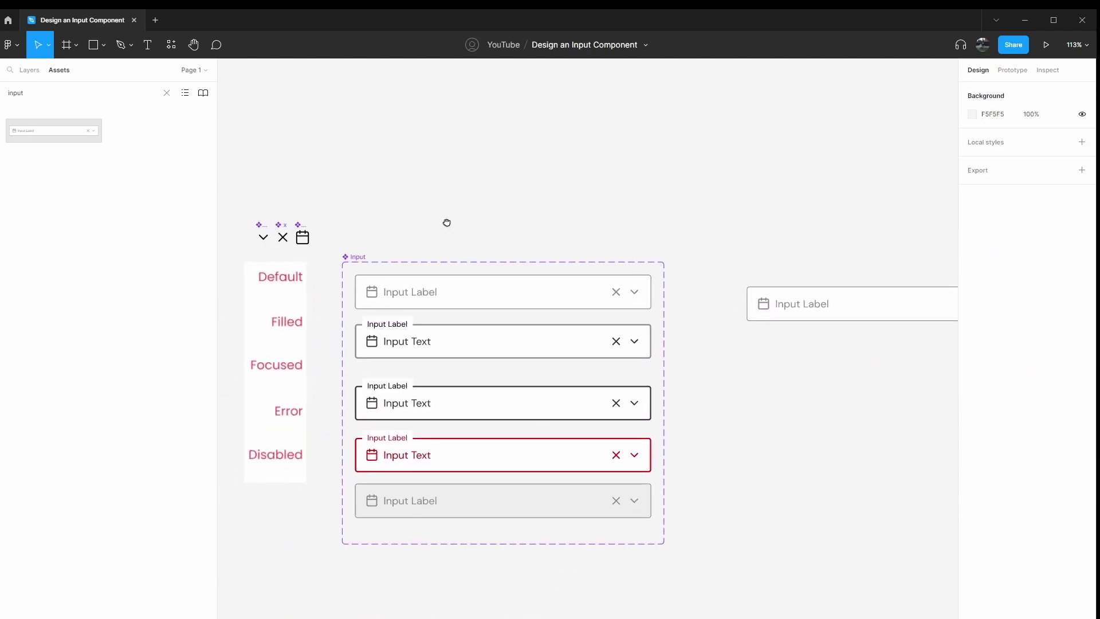
click(366, 296)
double_click(365, 293)
shift+click(369, 351)
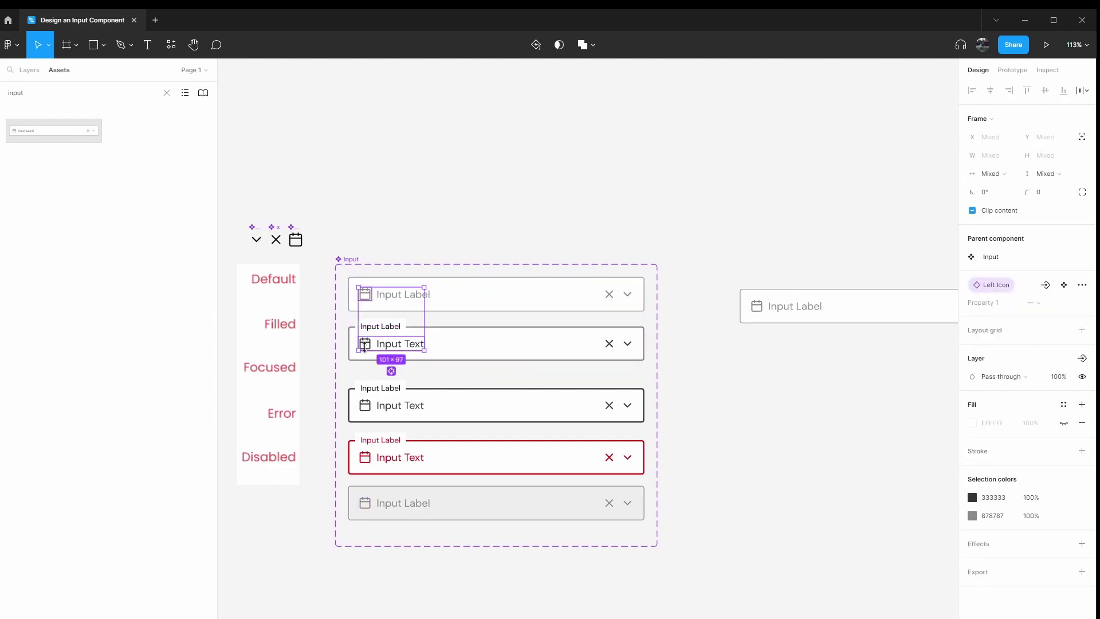
shift+click(368, 408)
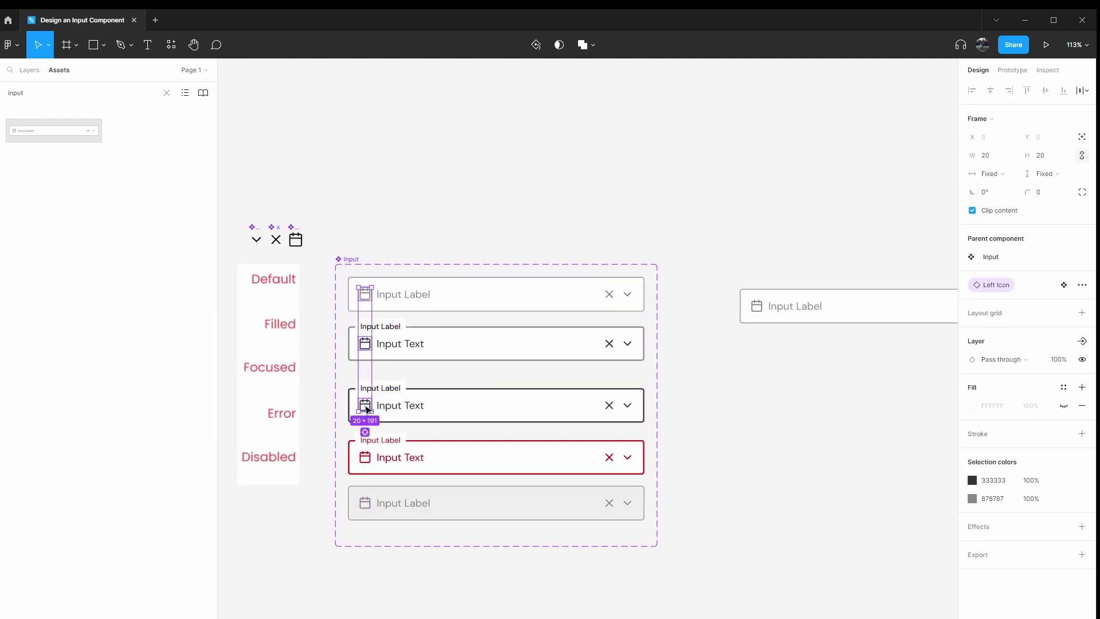
shift+click(365, 457)
shift+click(365, 503)
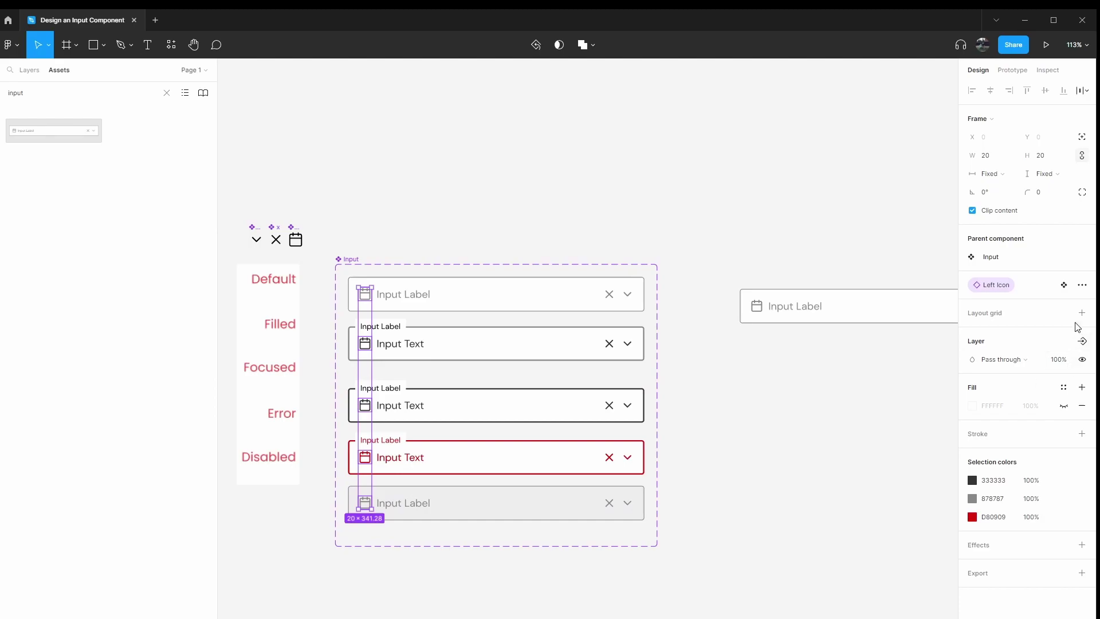
click(1082, 341)
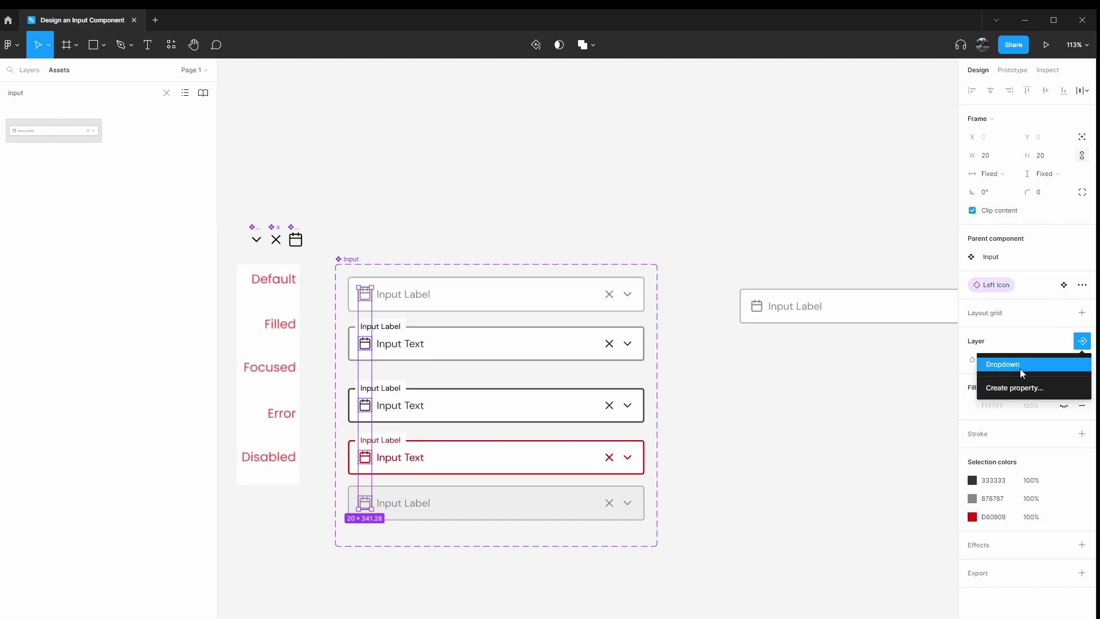
click(1041, 386)
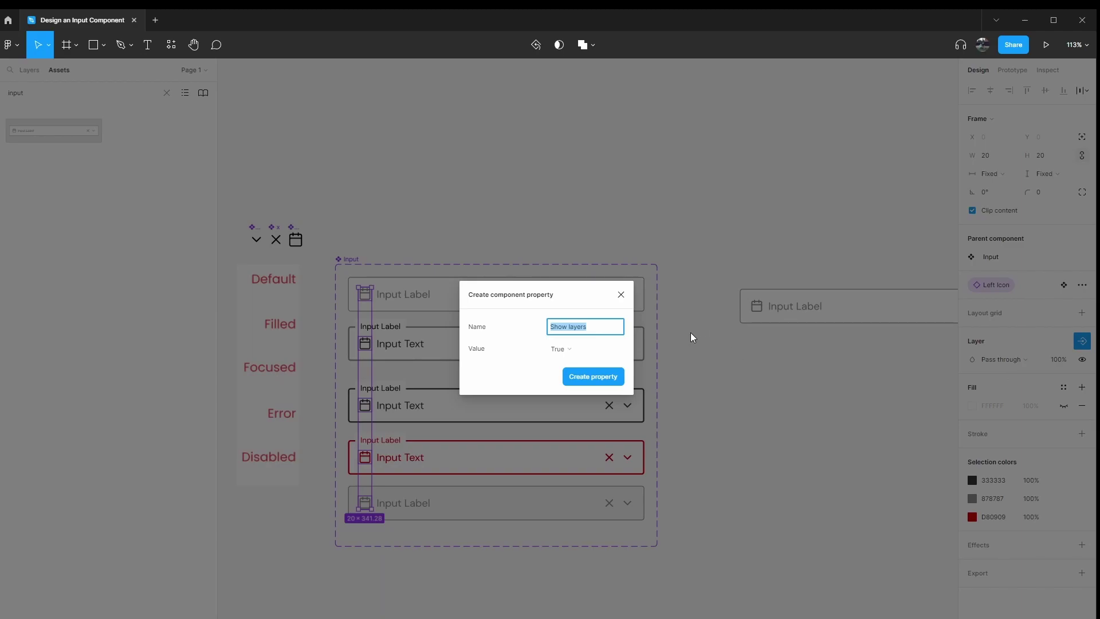
text(Left Icon Show)
click(609, 382)
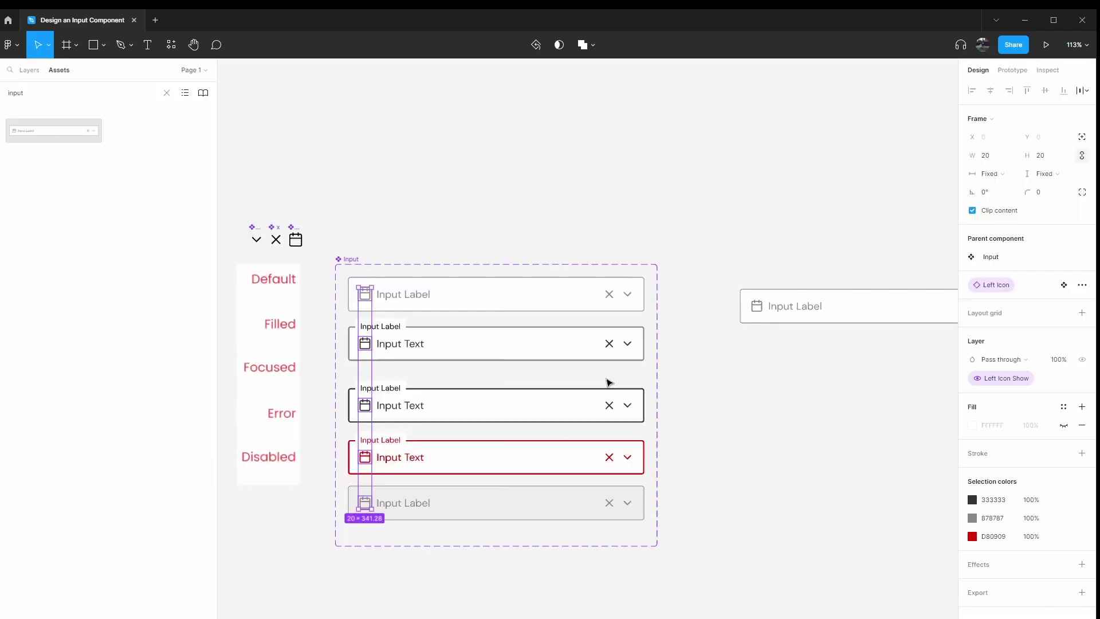
Give the five x clear icons a boolean visibility property named Right Icon Show
click(610, 298)
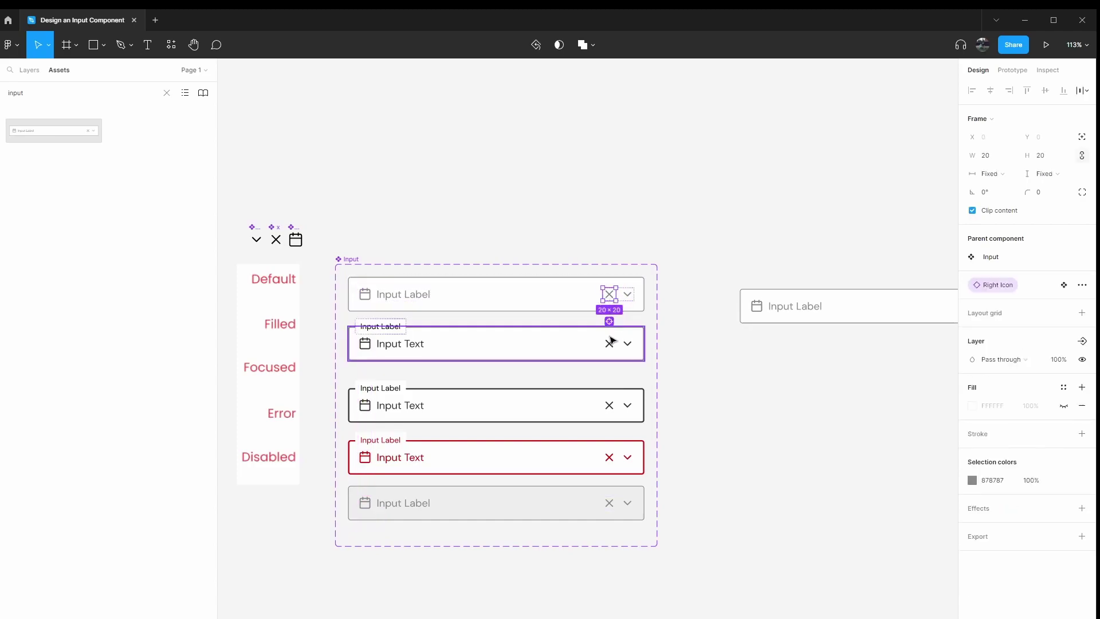
shift+click(608, 356)
shift+click(609, 345)
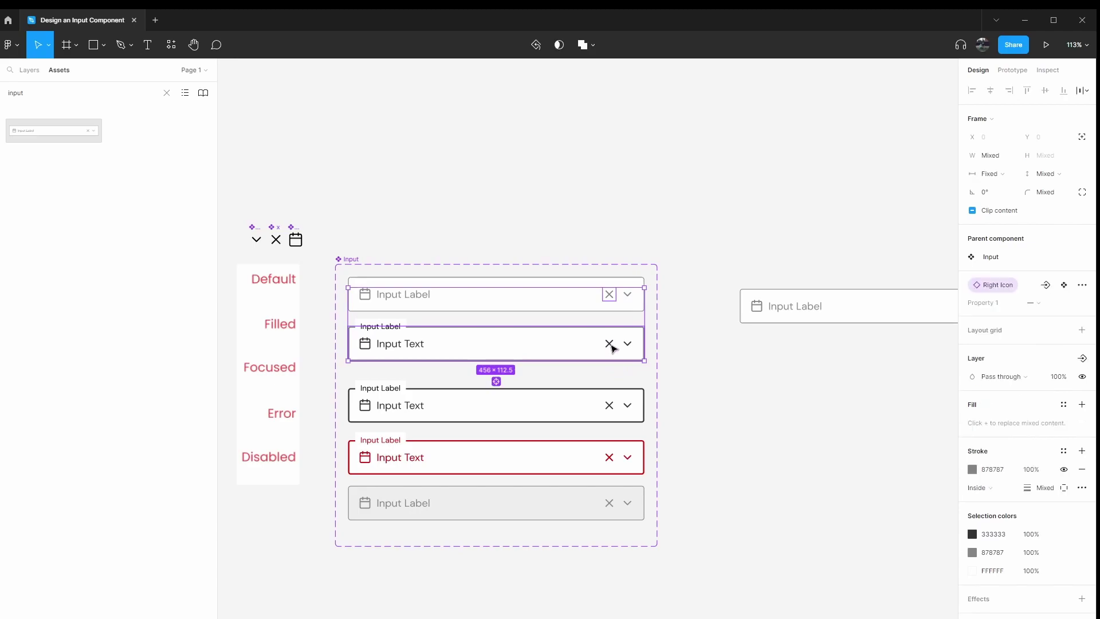
shift+click(610, 405)
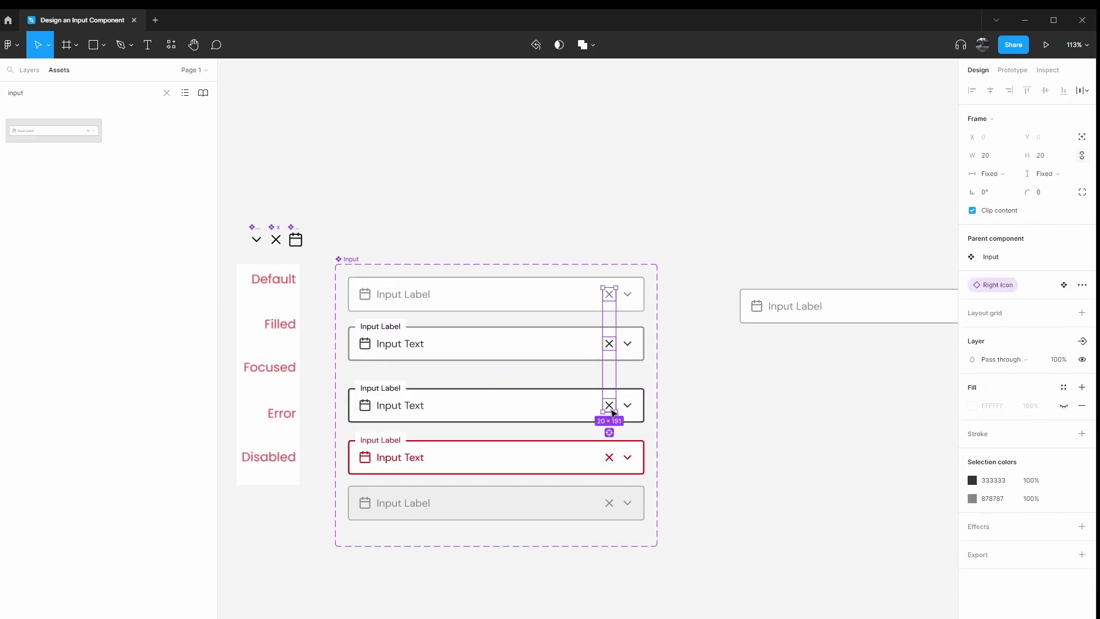
shift+click(609, 456)
shift+click(611, 503)
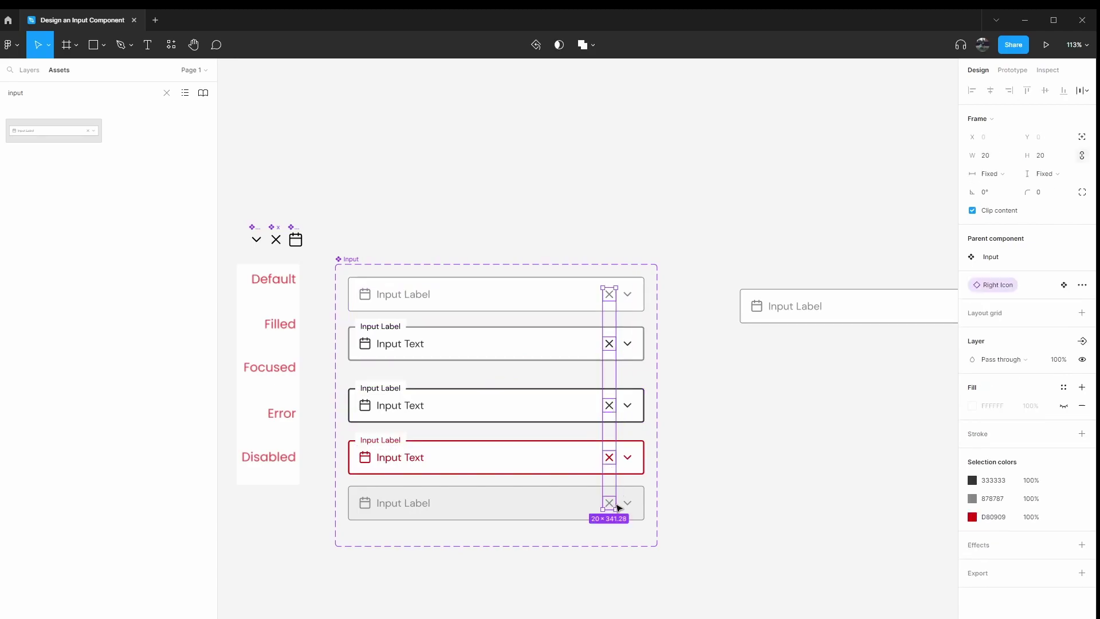
click(1081, 342)
click(1046, 400)
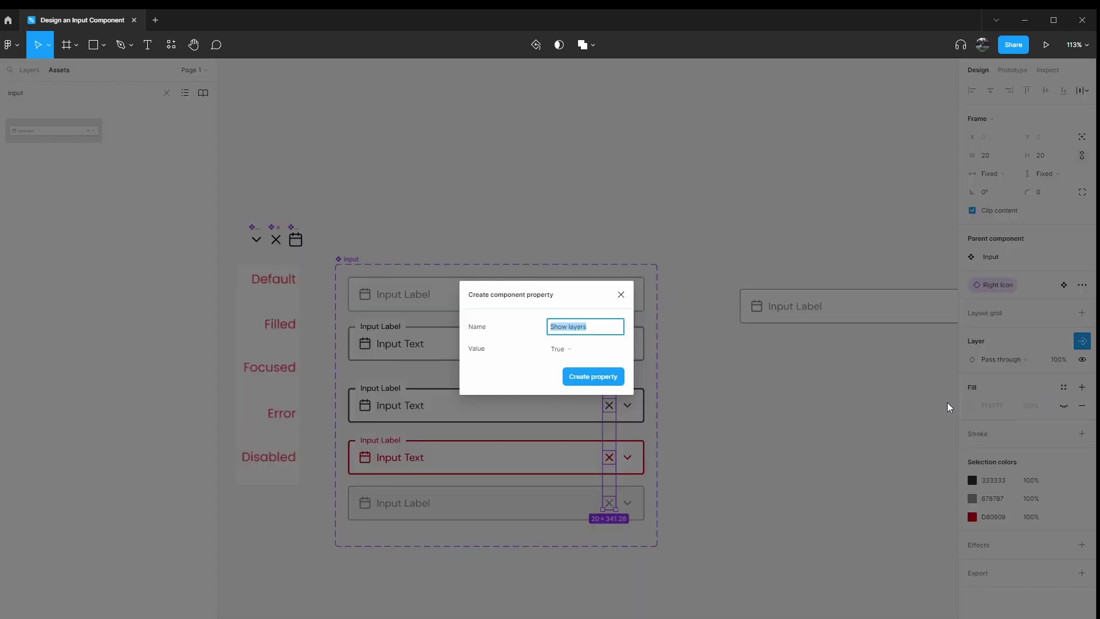
text(r)
key(BackSpace)
key(BackSpace)
key(BackSpace)
key(BackSpace)
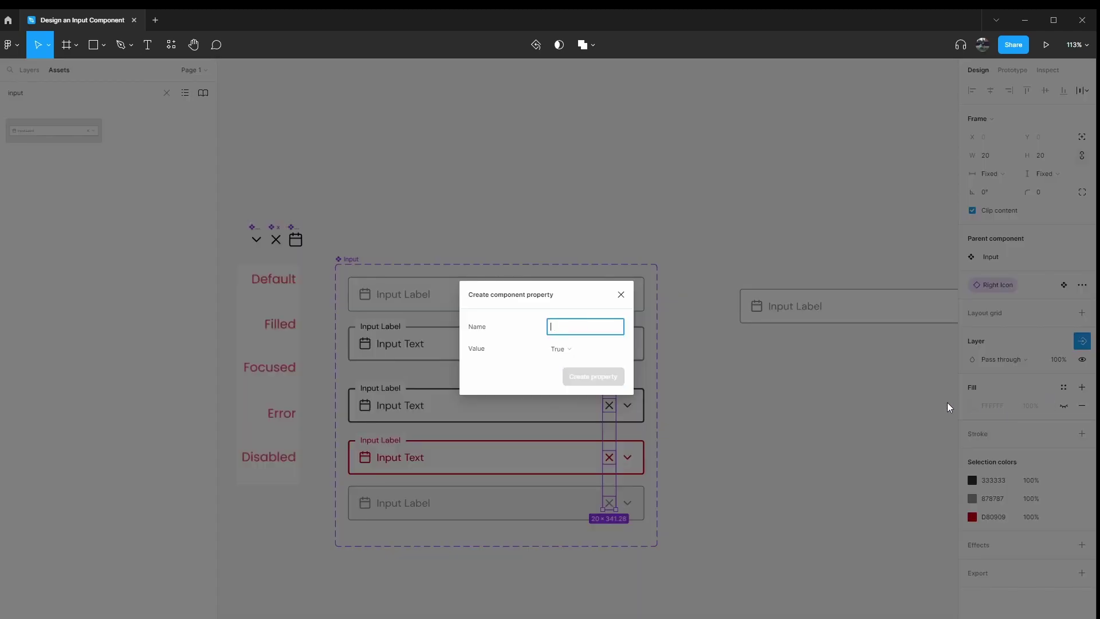
text(Right Icon Show)
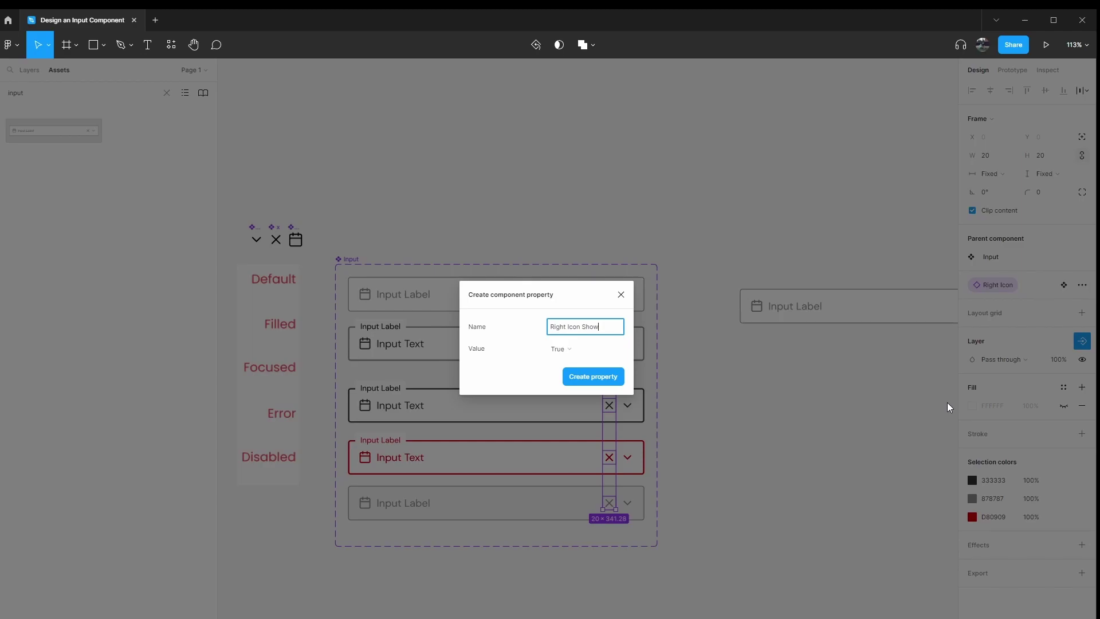
click(601, 377)
click(782, 409)
scroll(784, 407, down, 5)
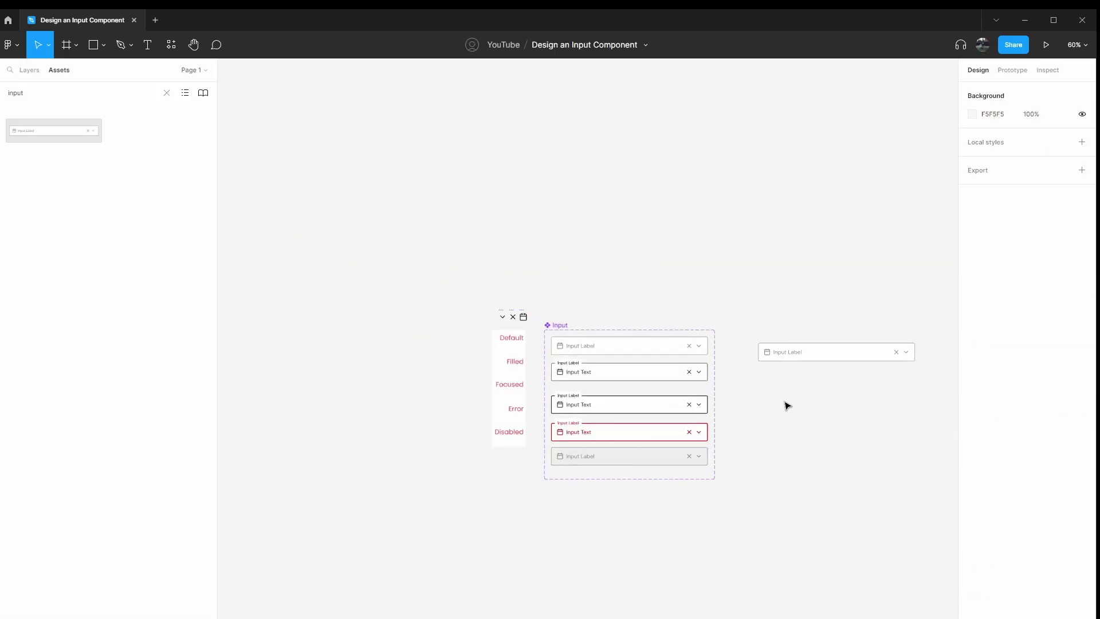
scroll(789, 402, right, 4)
scroll(659, 401, up, 5)
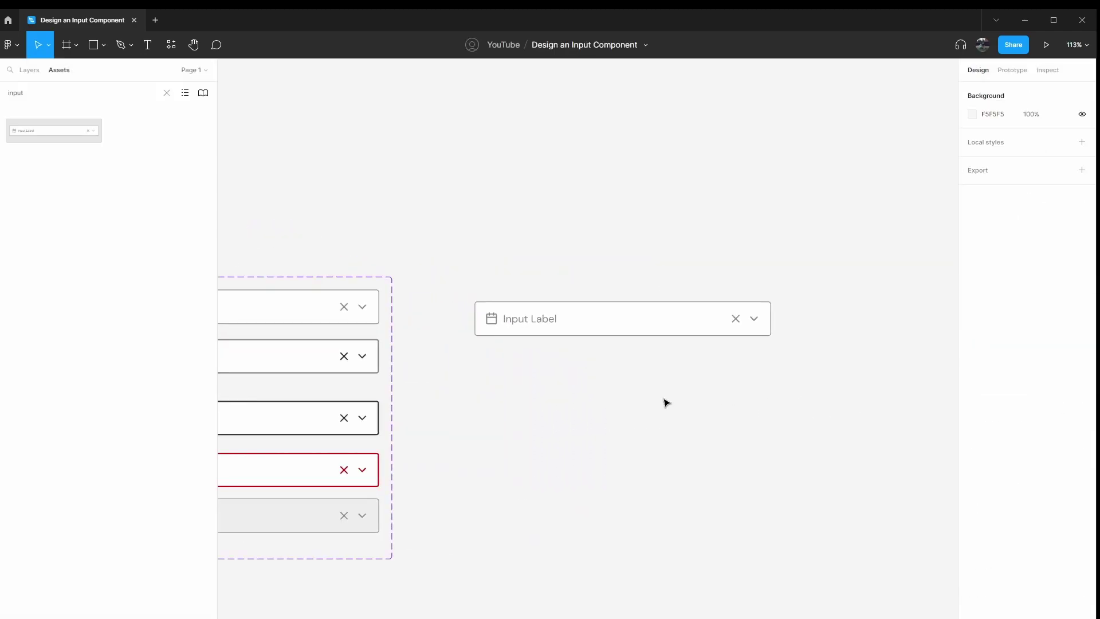
click(560, 325)
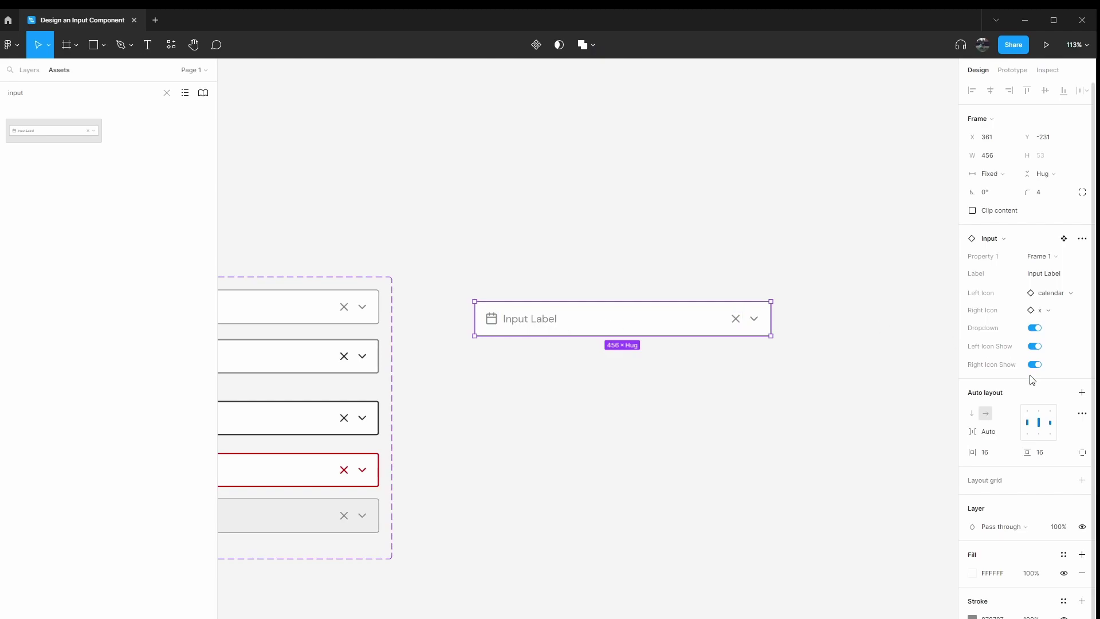
click(632, 381)
click(597, 323)
click(742, 435)
drag(591, 413, 888, 401)
scroll(888, 400, right, 3)
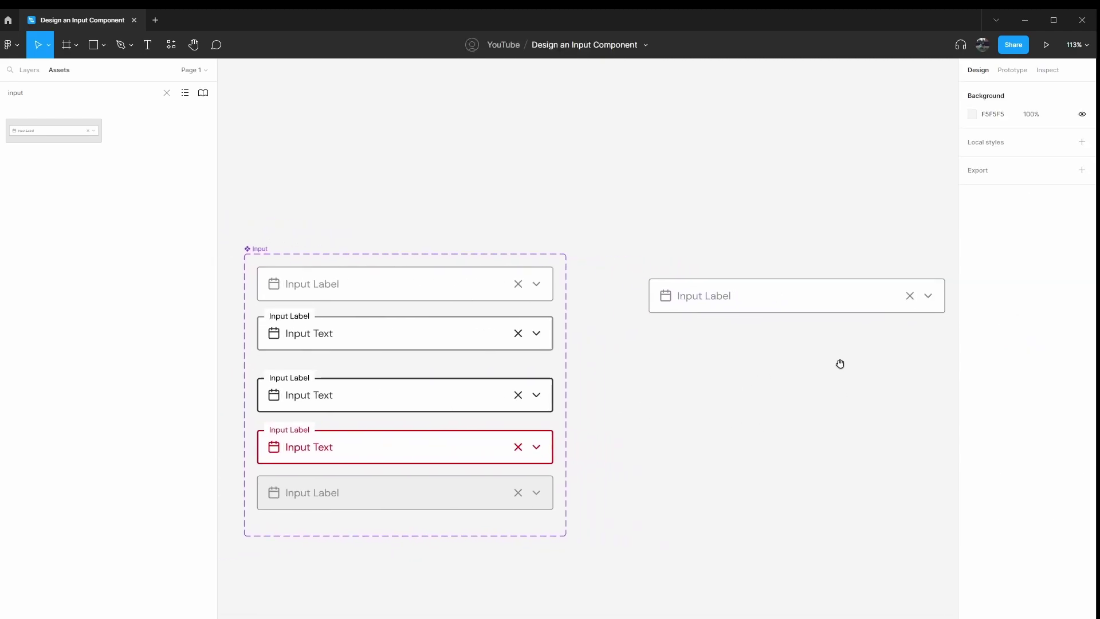
click(810, 307)
click(390, 274)
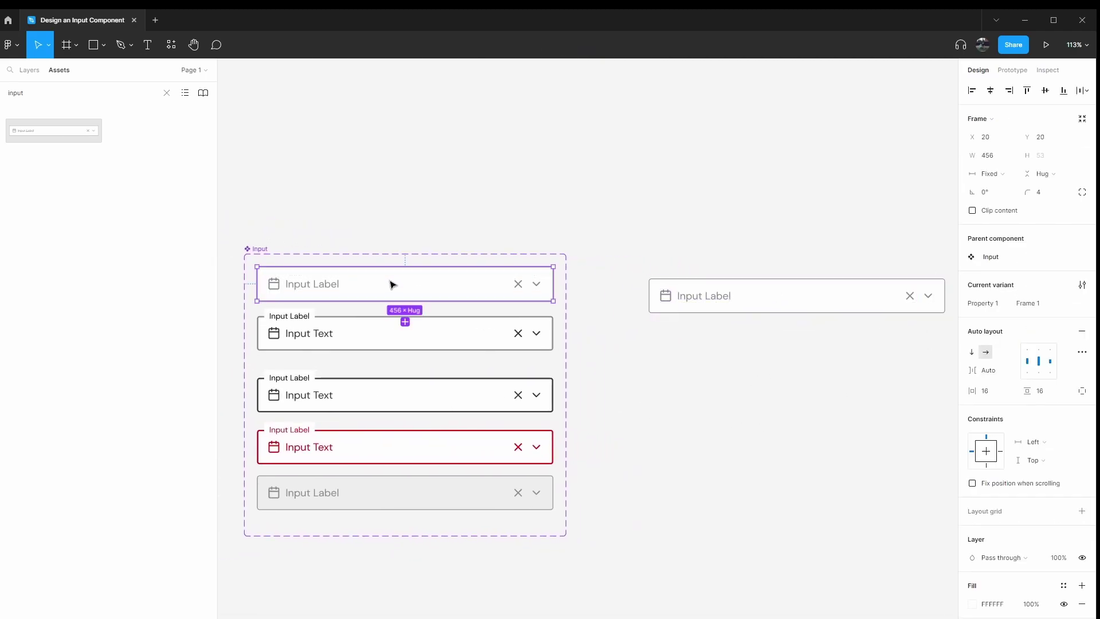
Rename Property 1 to State and set the first variant's value to Default
click(983, 303)
click(1035, 308)
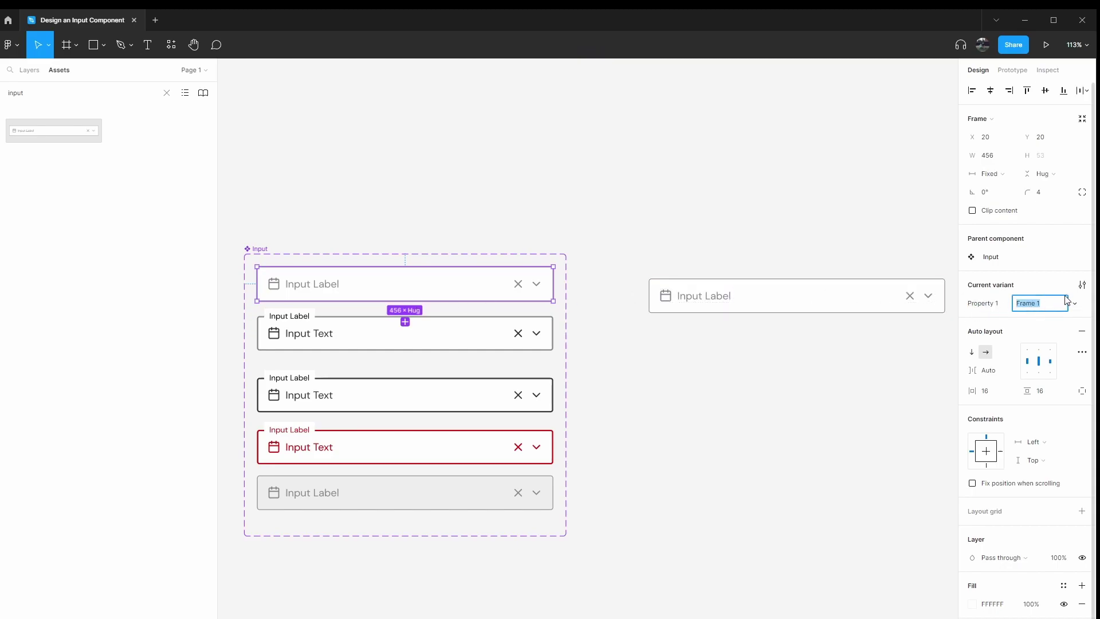
text(Default)
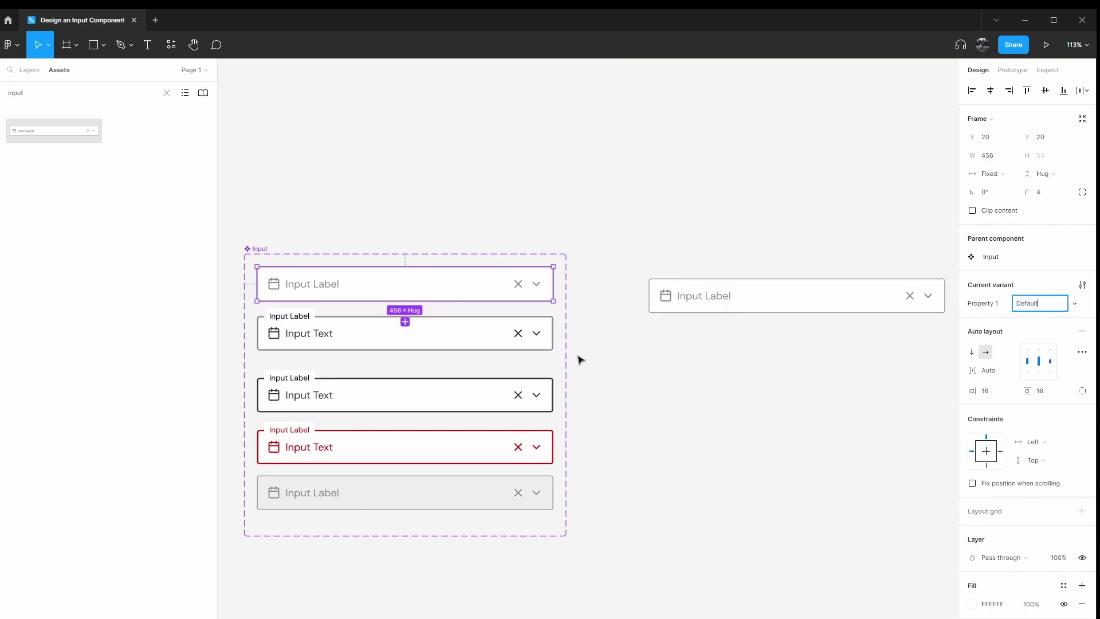
key(Return)
click(366, 404)
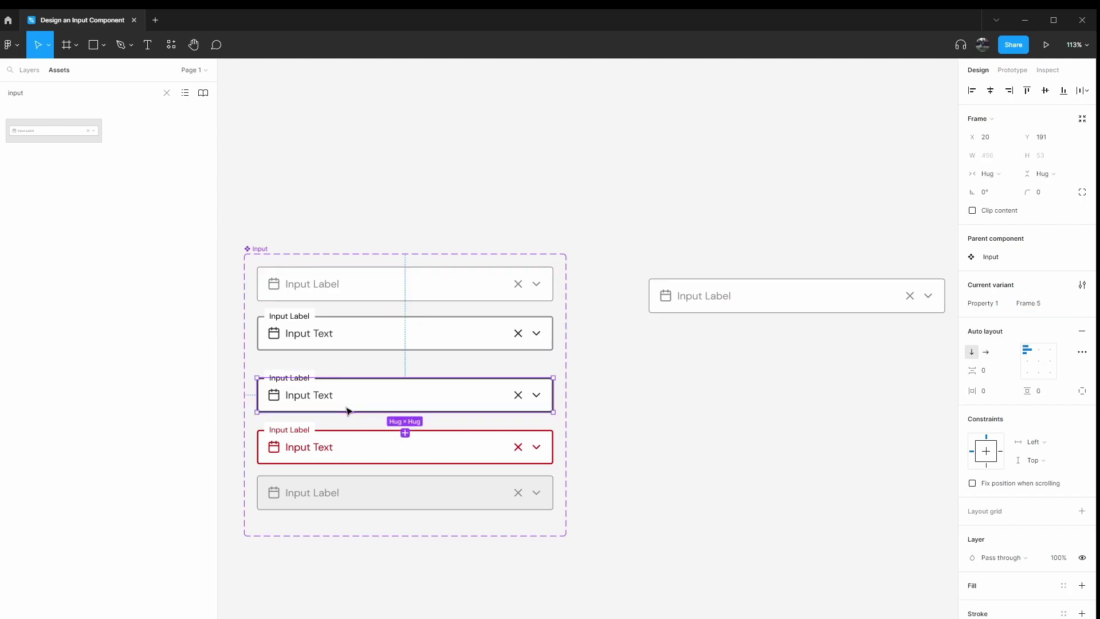
click(993, 308)
text(S)
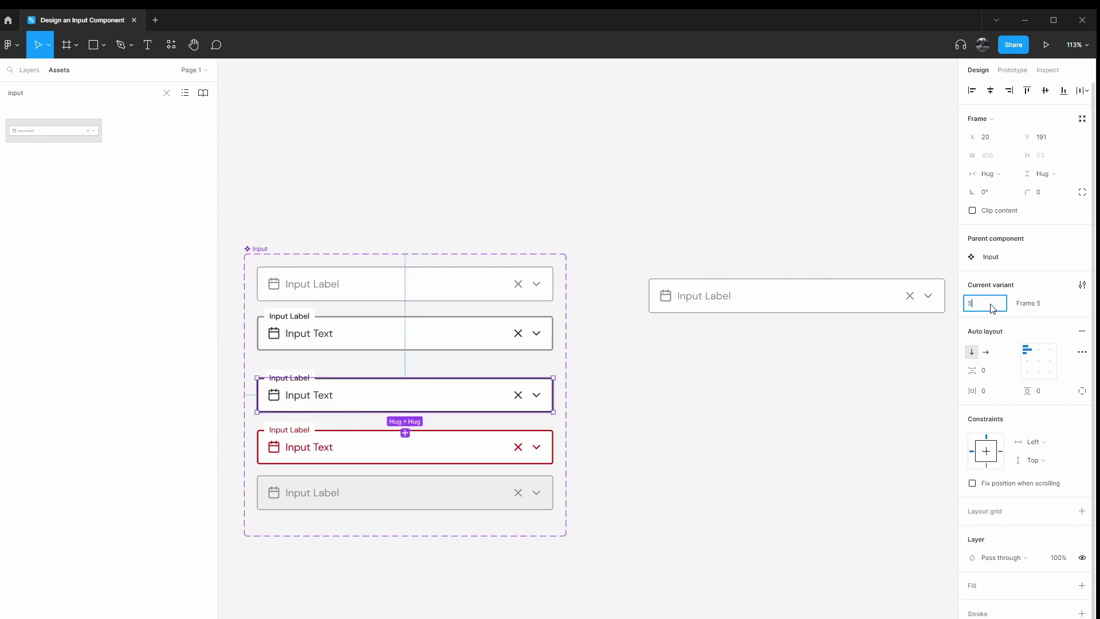
text(tate)
key(Return)
Set the next two variants' State values to Filled and Focused
click(714, 383)
scroll(802, 367, left, 5)
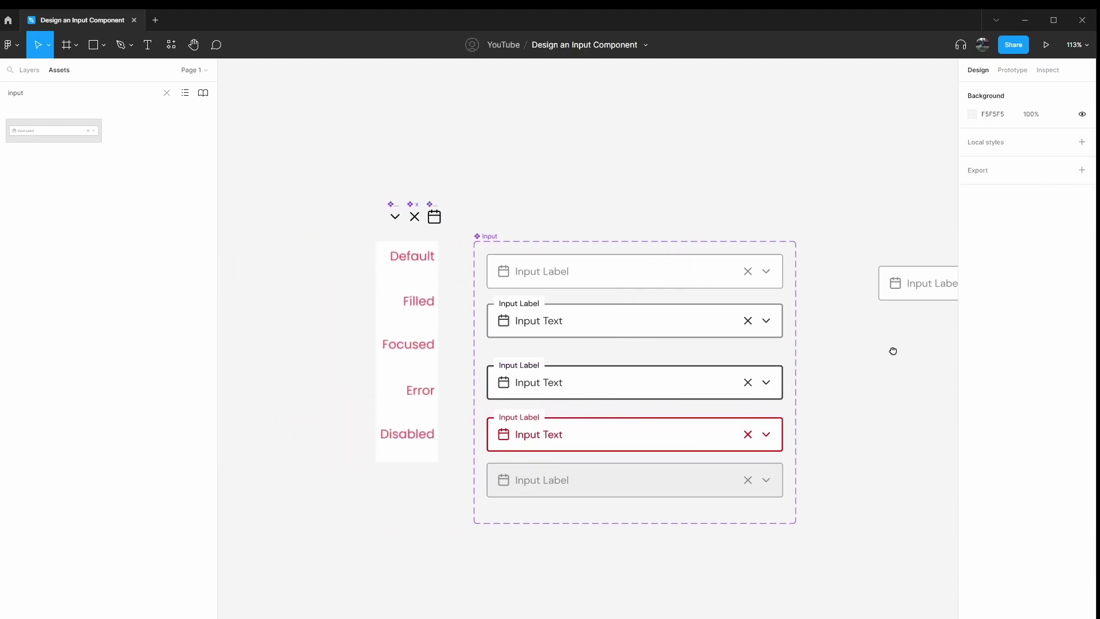
click(606, 323)
click(1058, 310)
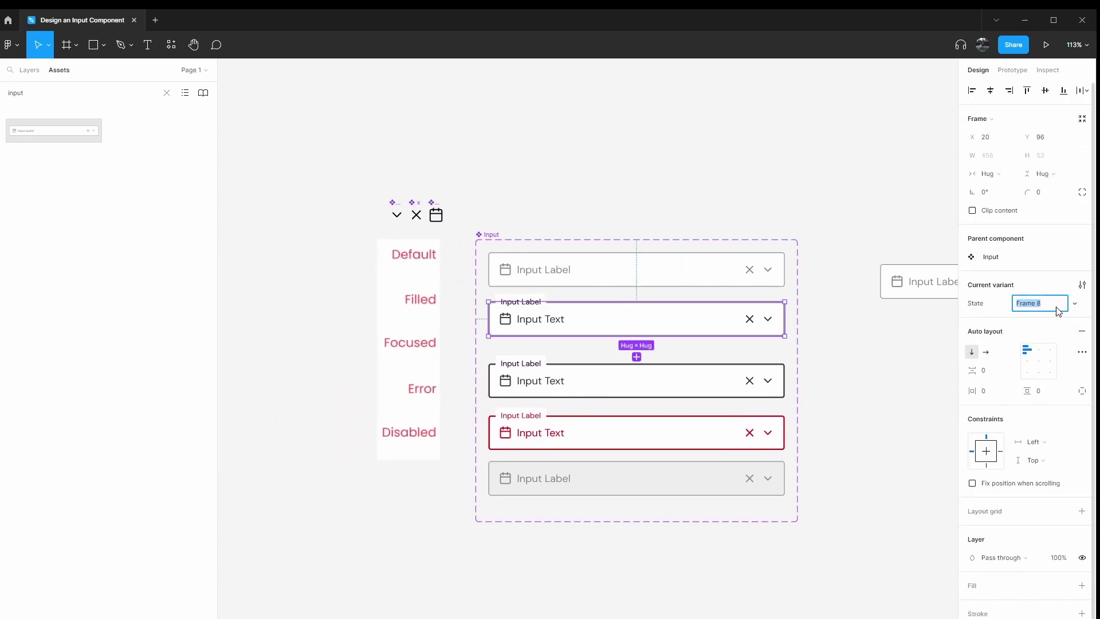
text(Filled)
key(Return)
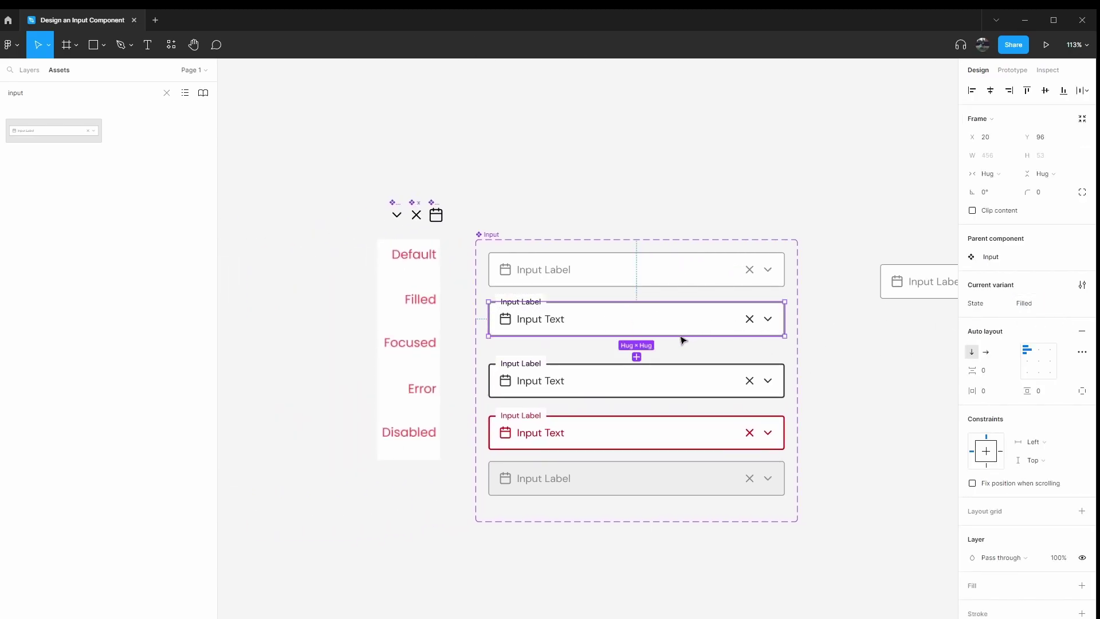
click(630, 379)
click(1041, 307)
text(F)
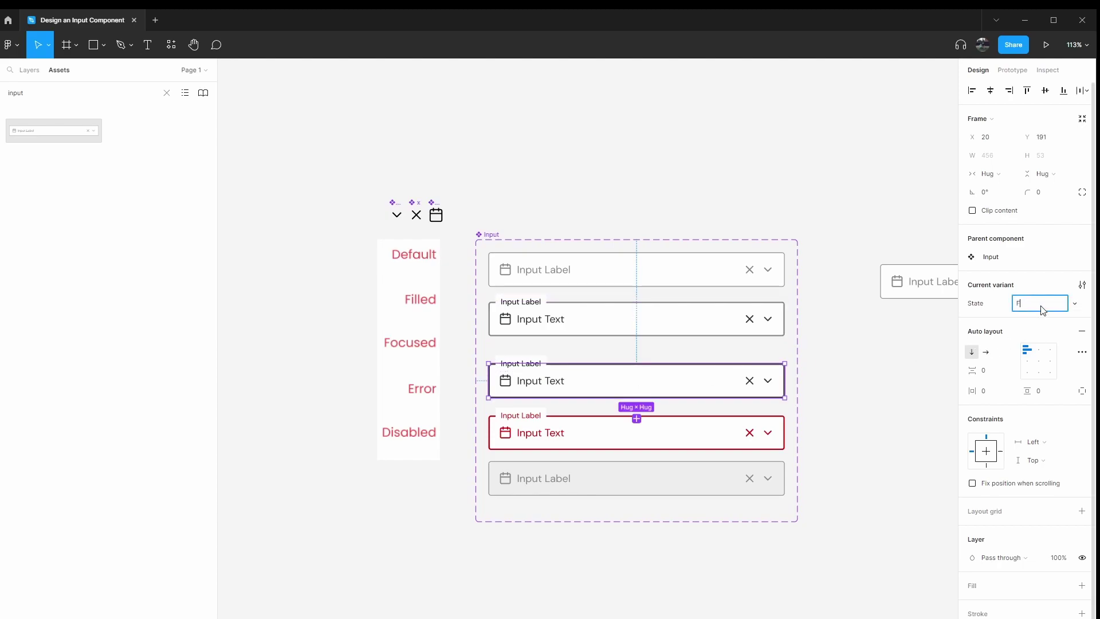
text(ocused)
key(Return)
Set the remaining variants' State values to Error and Disabled
click(599, 435)
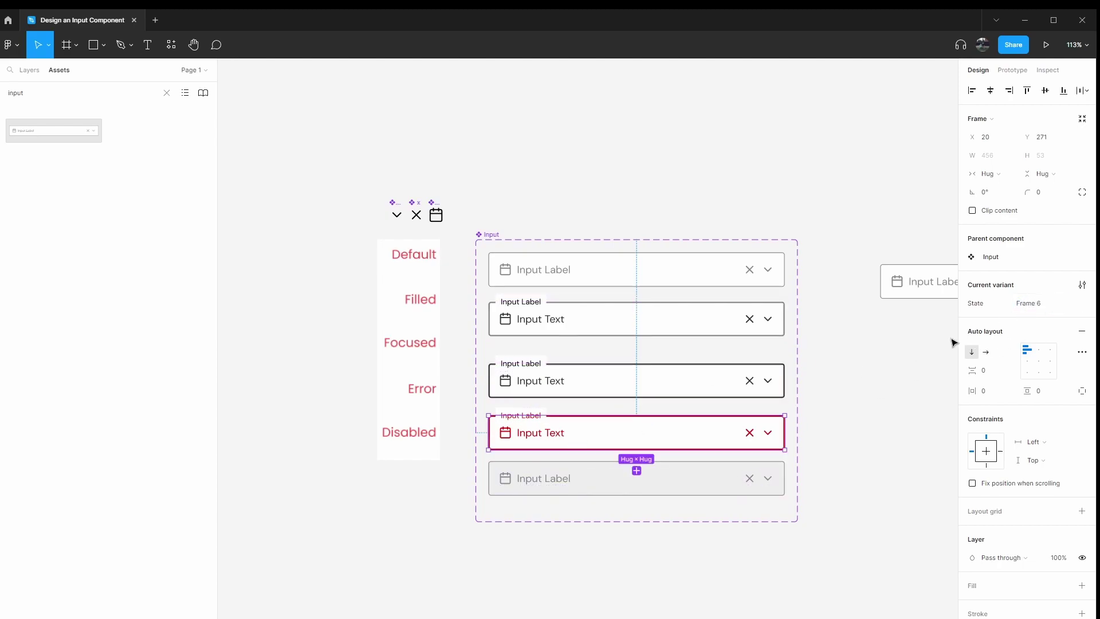
click(1062, 302)
key(BackSpace)
key(Return)
click(729, 476)
click(1050, 301)
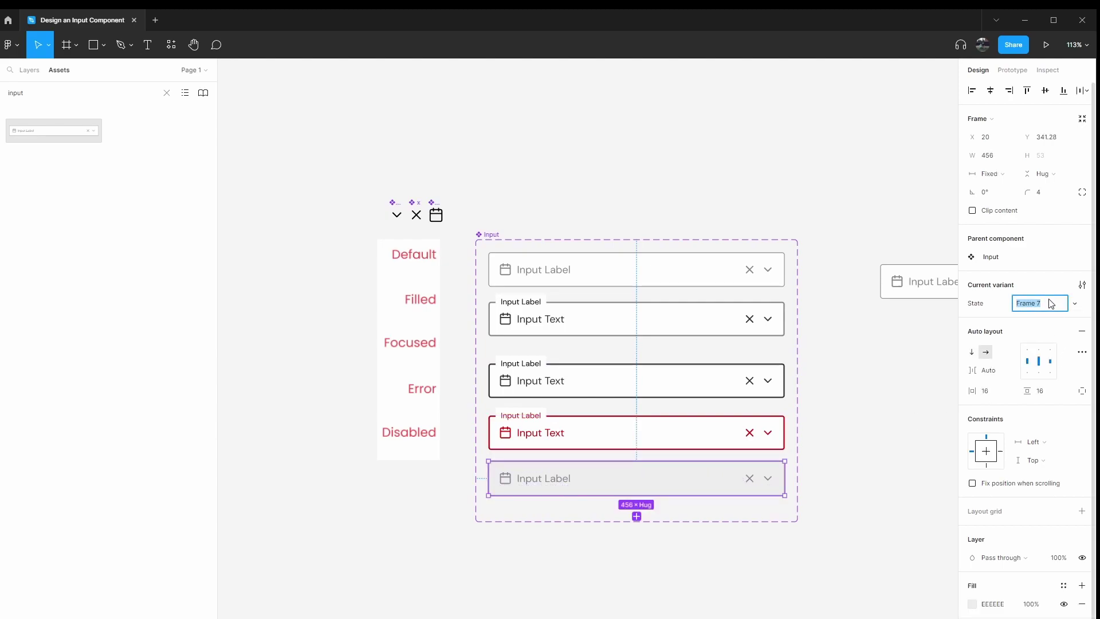
key(BackSpace)
text(Disabled)
key(Return)
click(857, 346)
scroll(858, 344, down, 3)
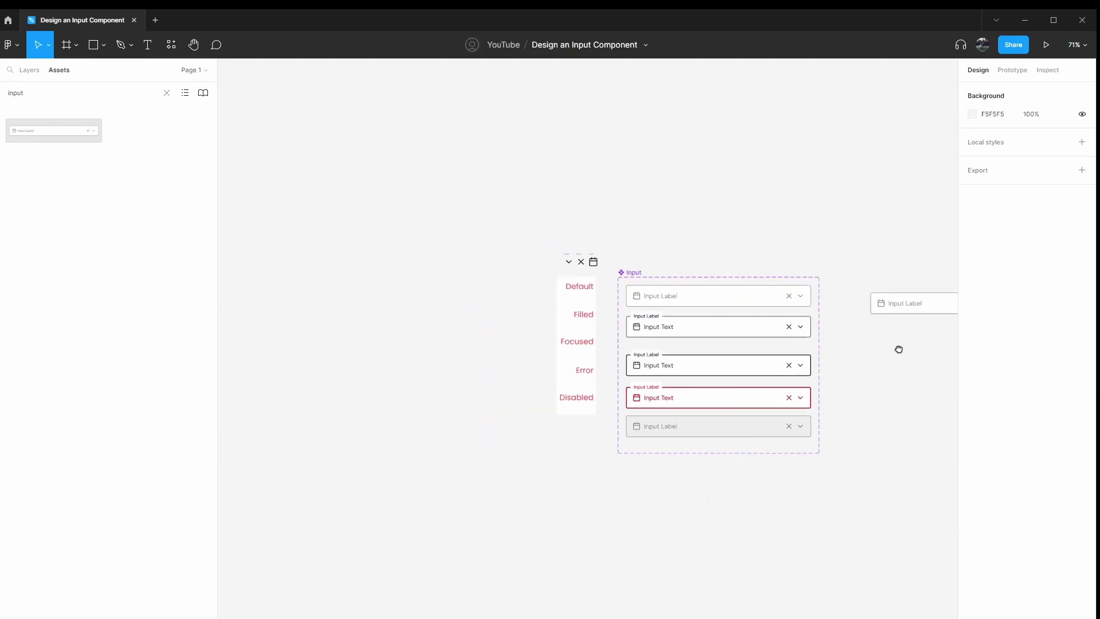
Select the whole Input component set
drag(898, 349, 678, 369)
click(697, 318)
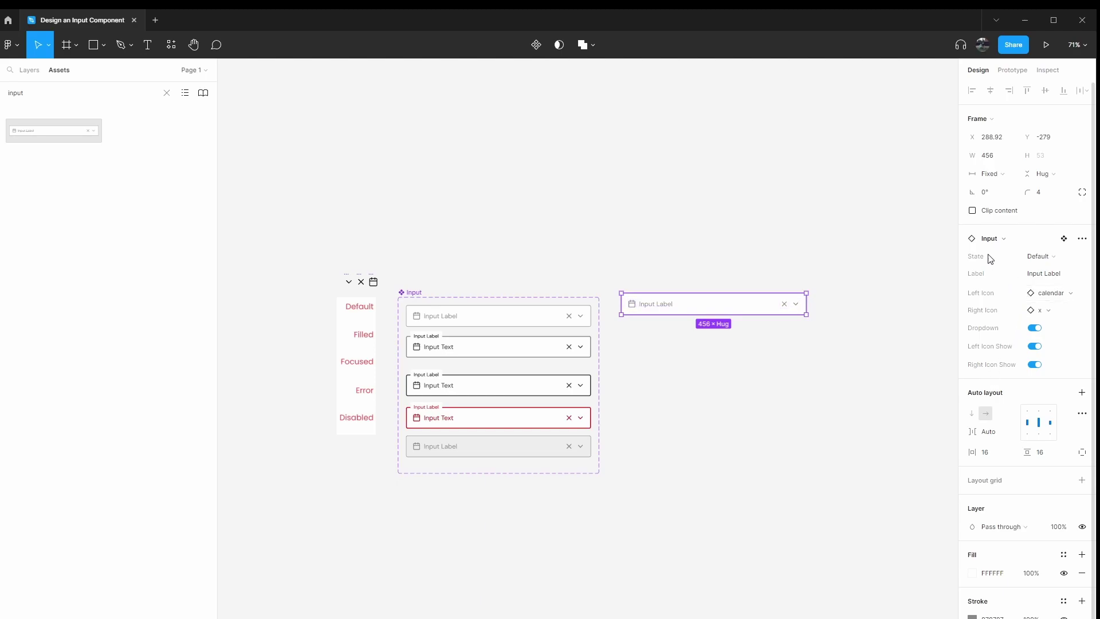
click(468, 318)
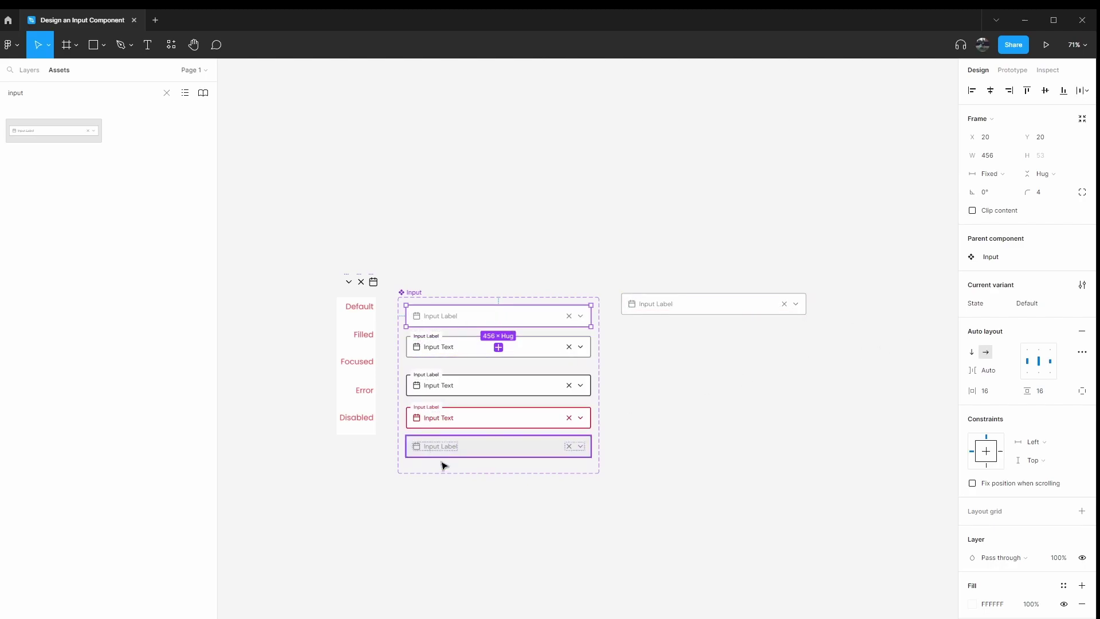
click(709, 326)
click(687, 303)
drag(645, 242, 699, 396)
click(853, 380)
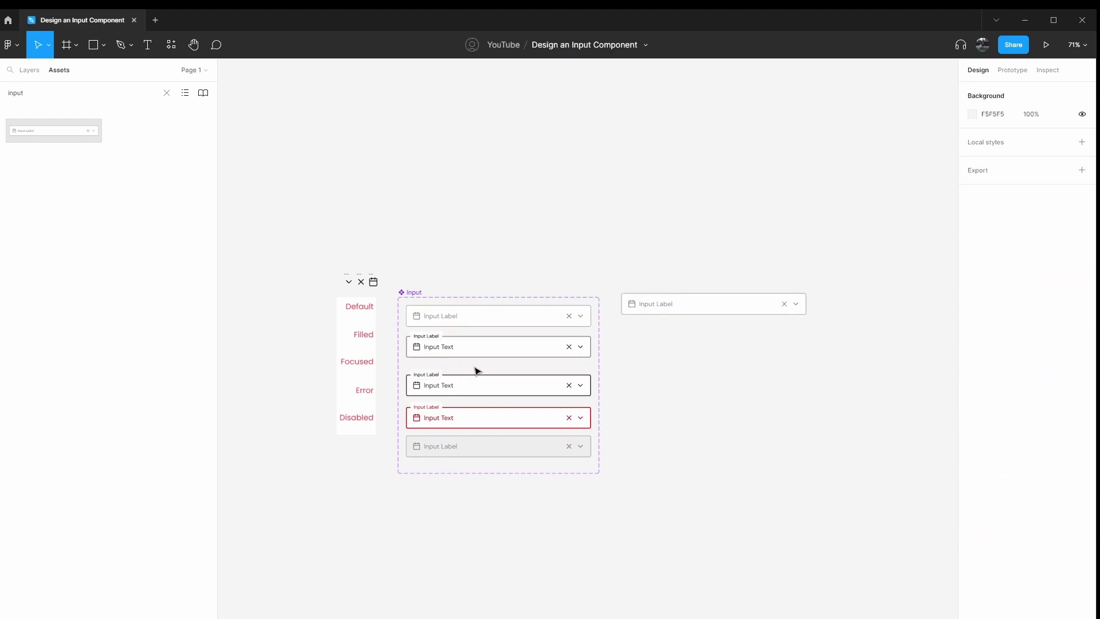
click(411, 293)
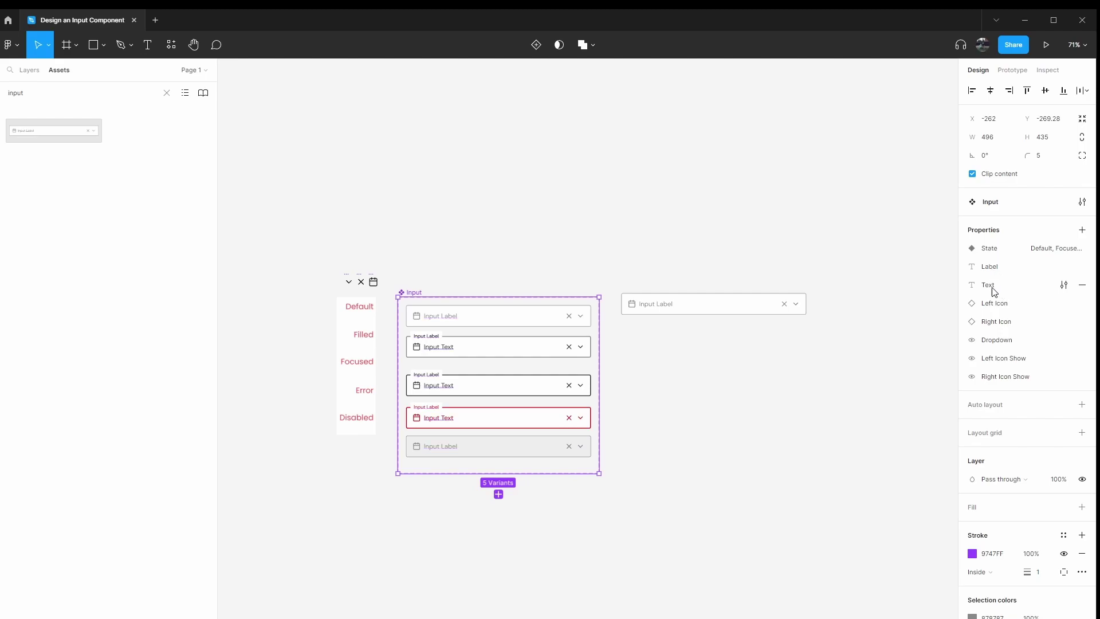
Move Dropdown under Text, and place each icon's show toggle directly above its icon
drag(998, 346, 998, 298)
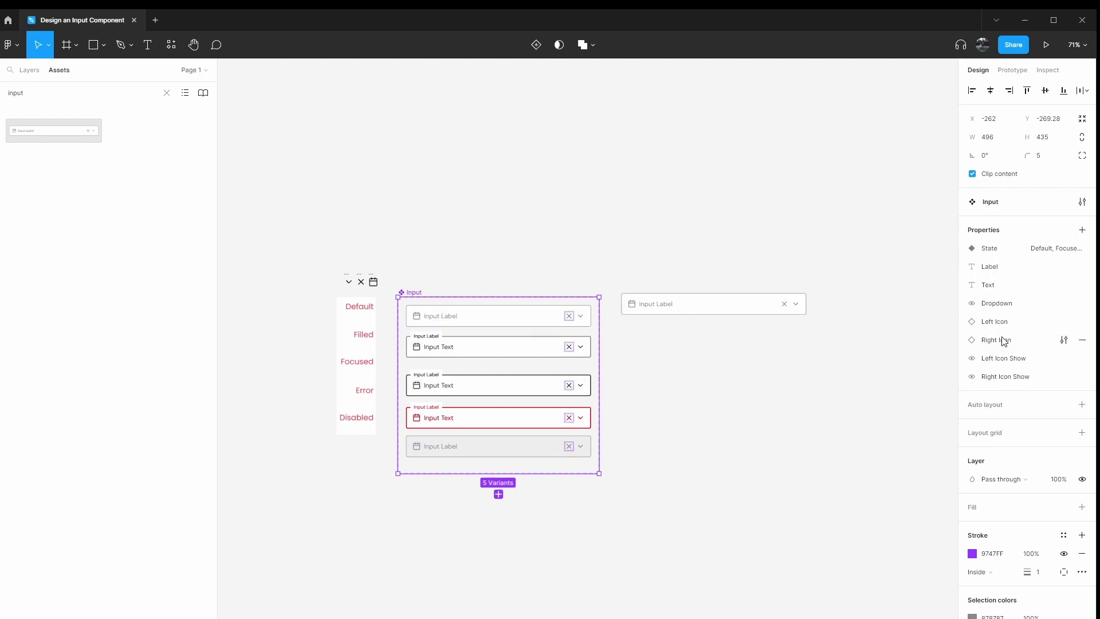
drag(1006, 365, 1002, 321)
drag(1011, 381, 1013, 359)
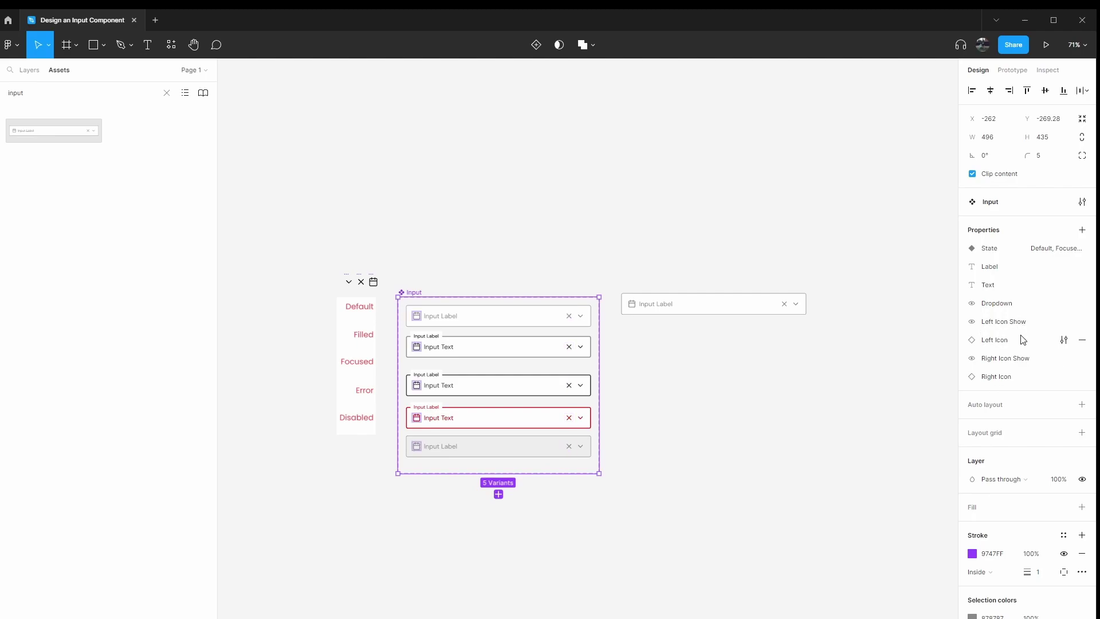
Change the standalone input instance's label to 'Select a date'
click(758, 345)
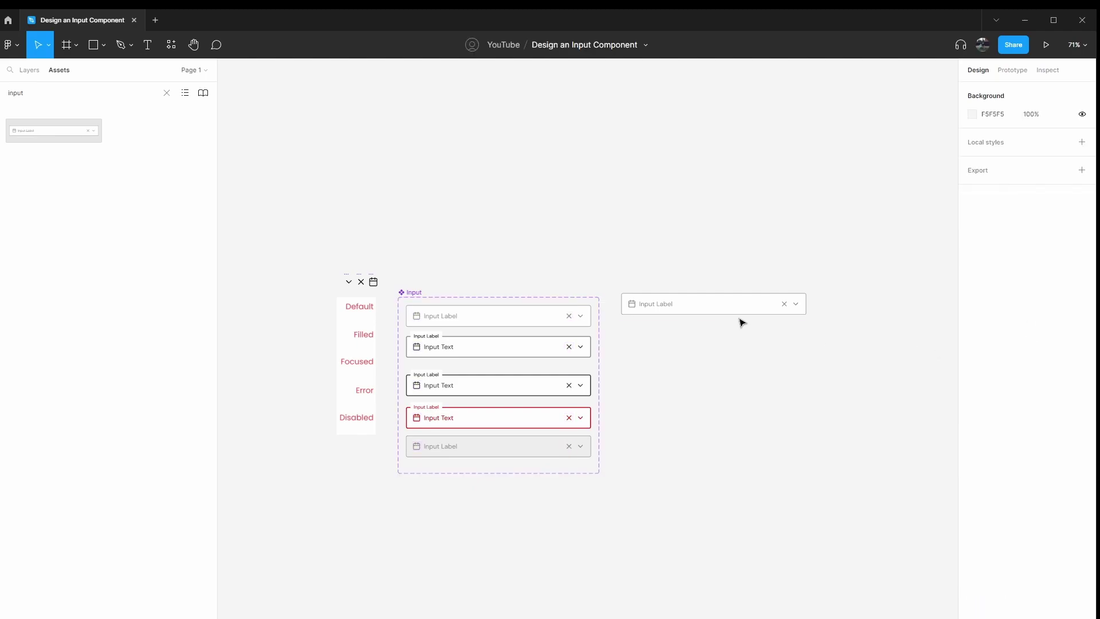
scroll(857, 327, up, 2)
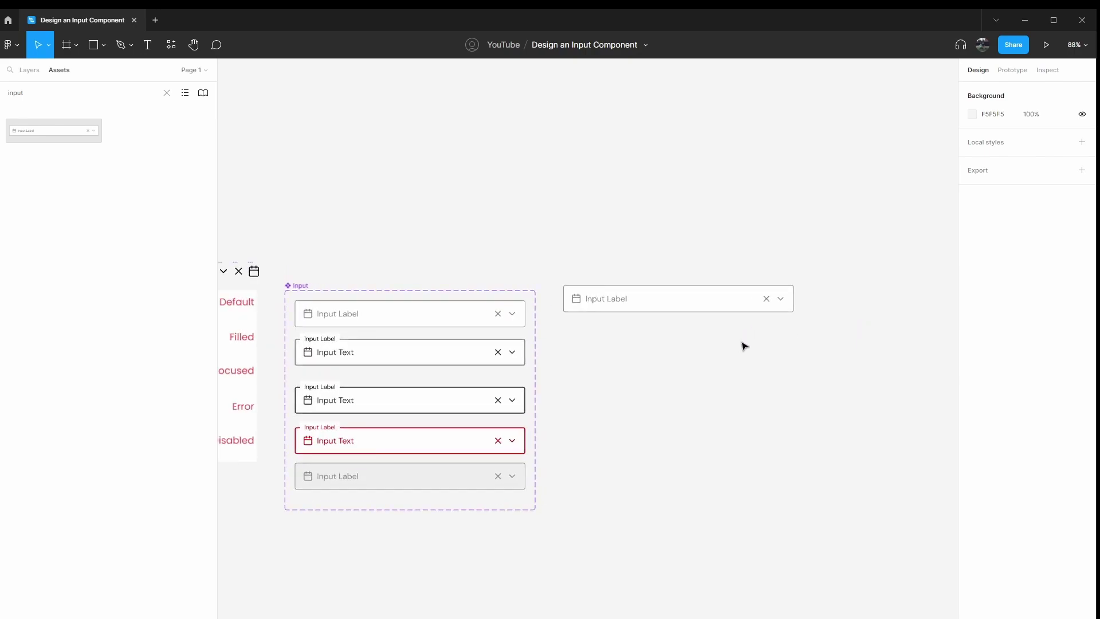
scroll(744, 346, up, 3)
click(661, 294)
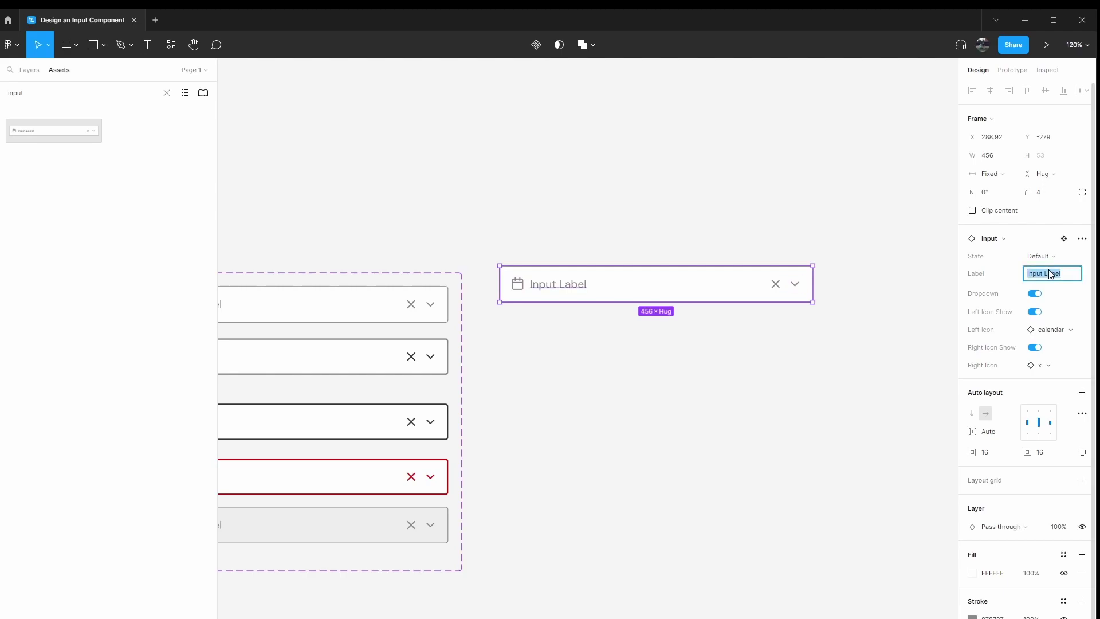
text(Select a date)
key(Return)
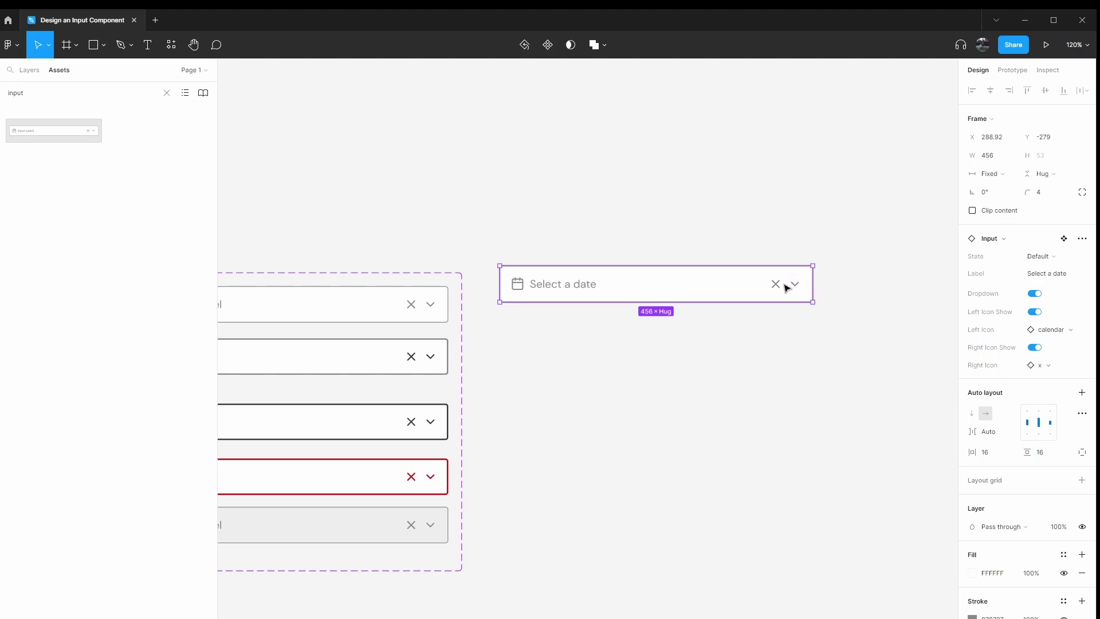
Turn off Right Icon Show so the instance's clear icon is hidden
click(1033, 350)
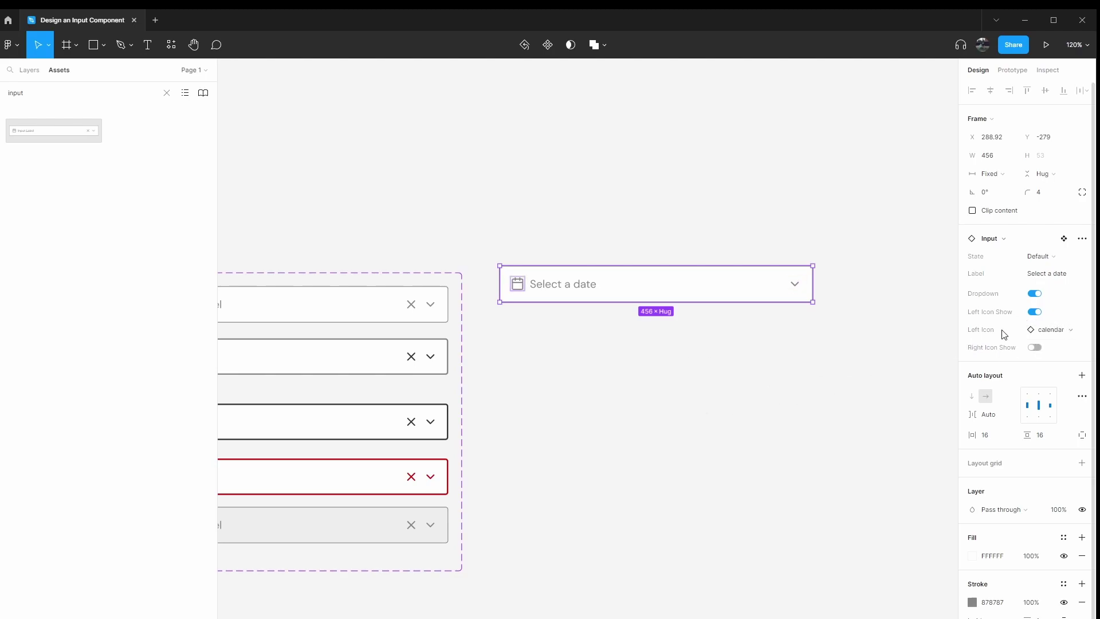
click(1035, 348)
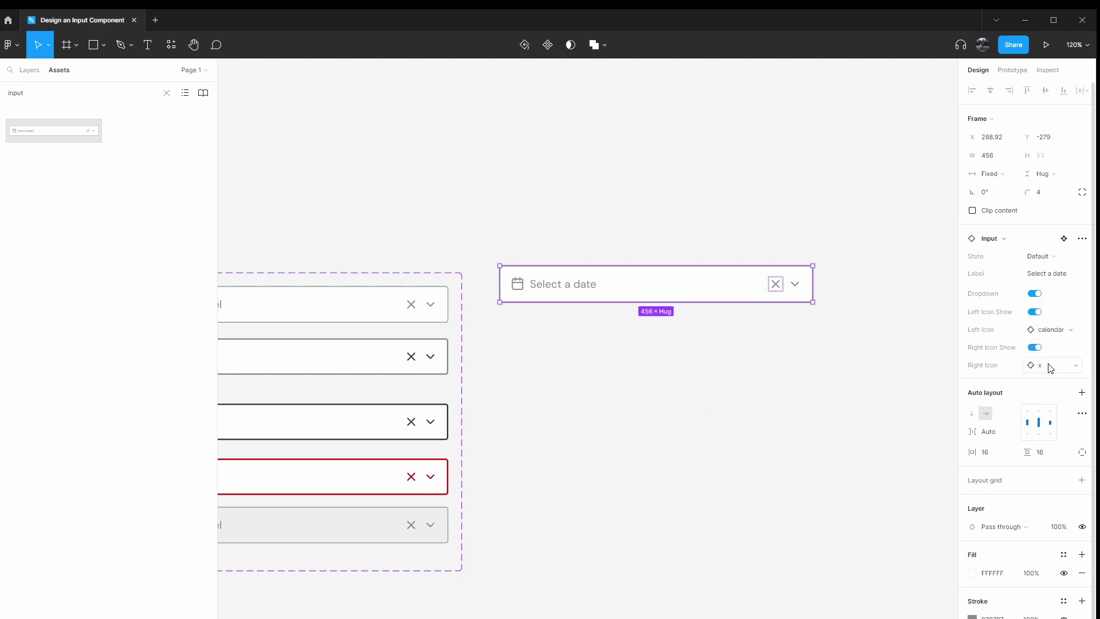
click(1050, 367)
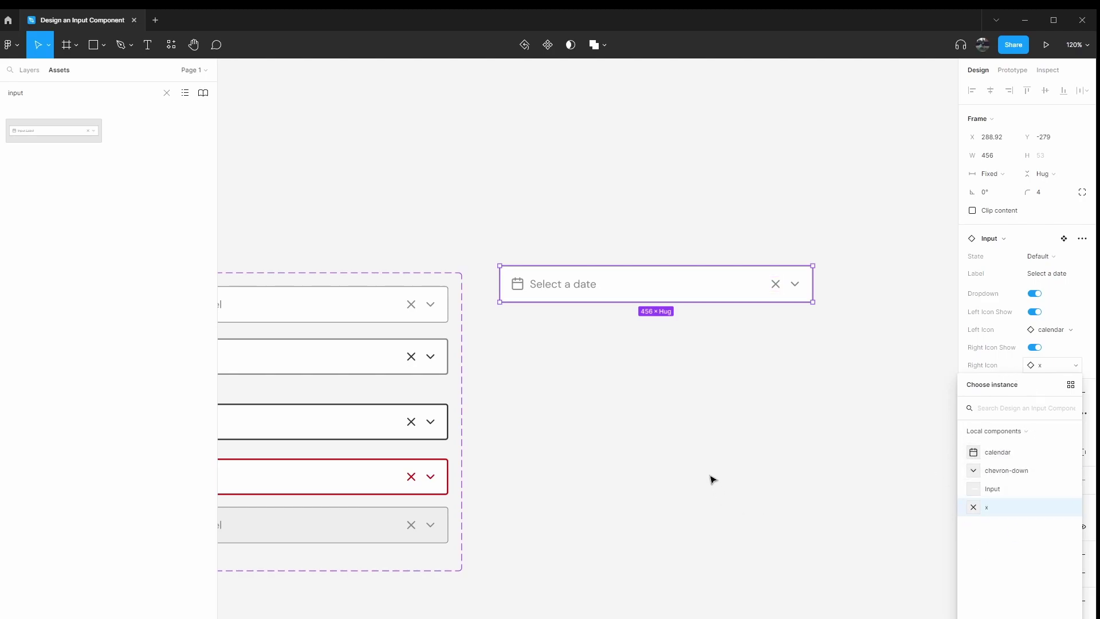
click(1034, 347)
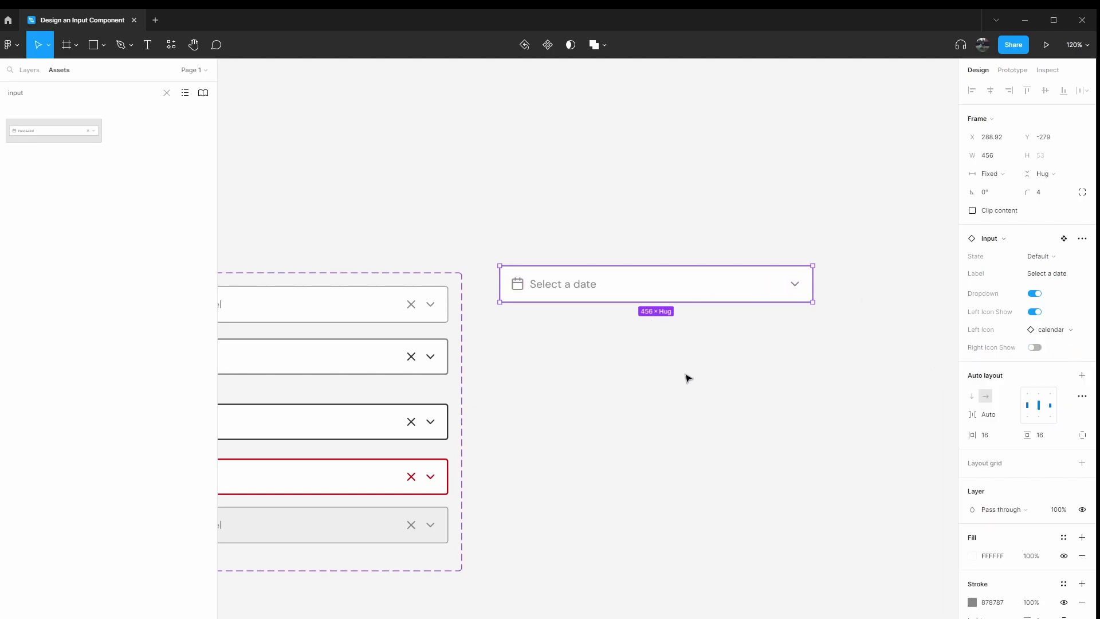
click(672, 359)
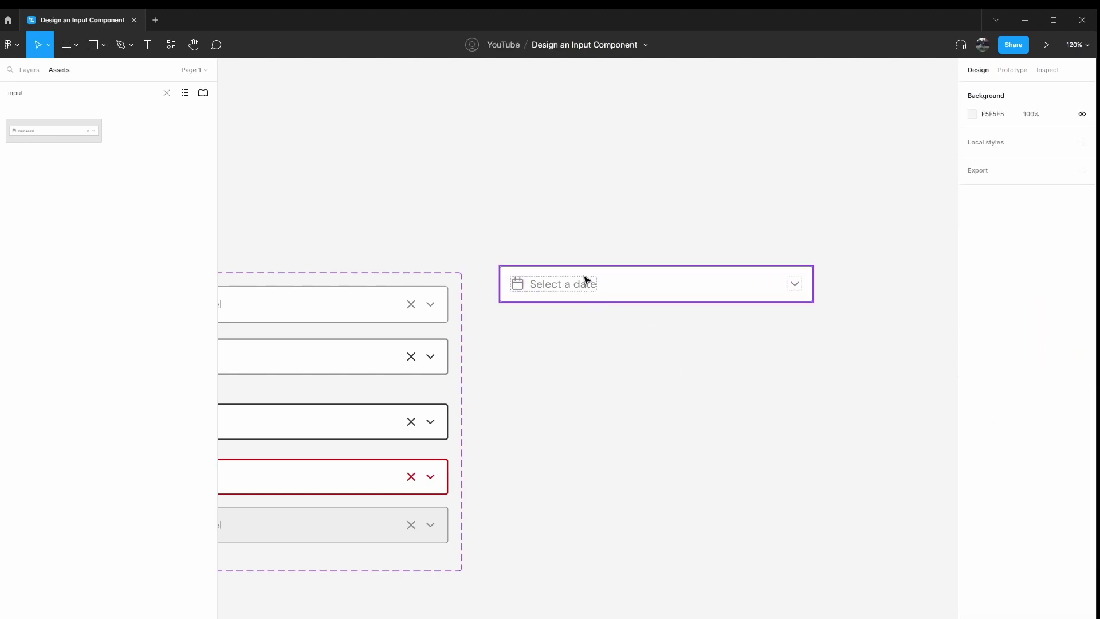
Duplicate the date input below the original and set the copy's State to Focused
drag(586, 279, 582, 346)
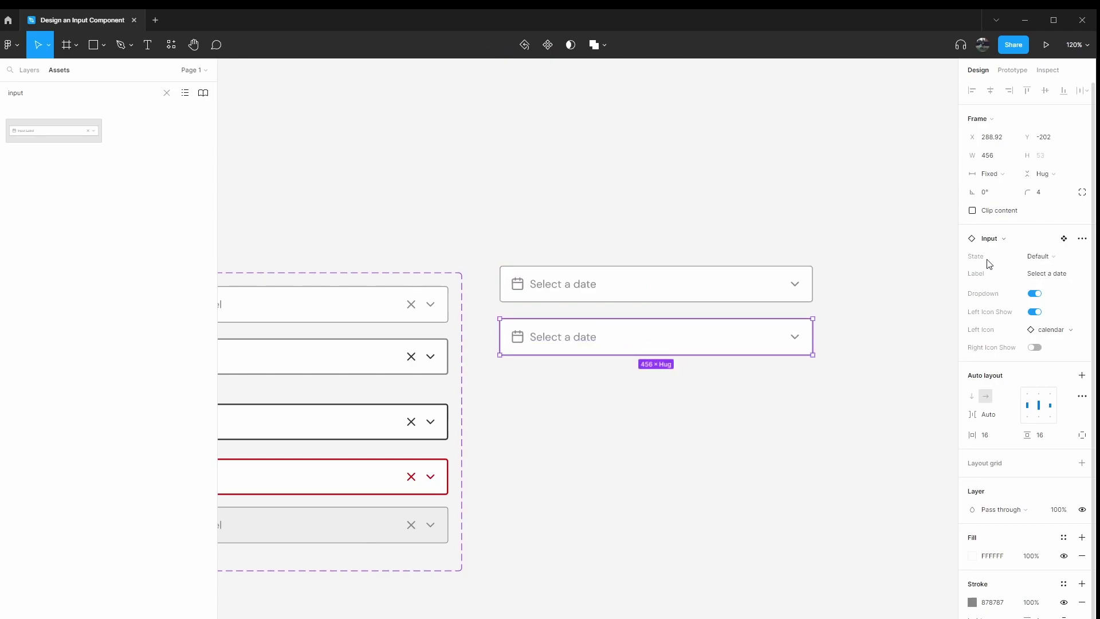
click(1048, 257)
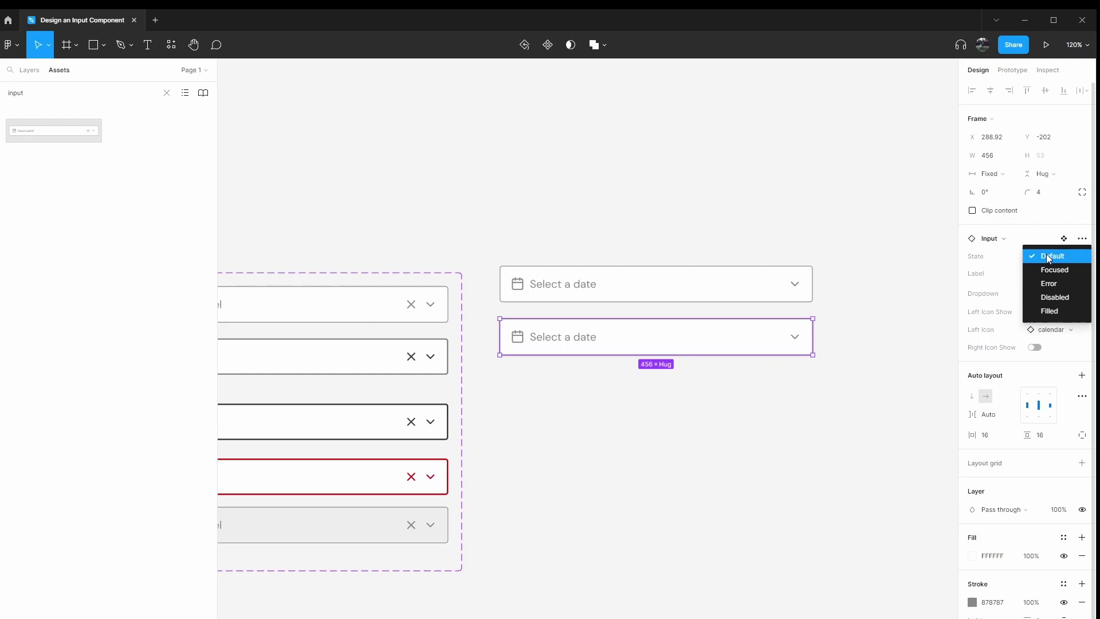
click(1054, 270)
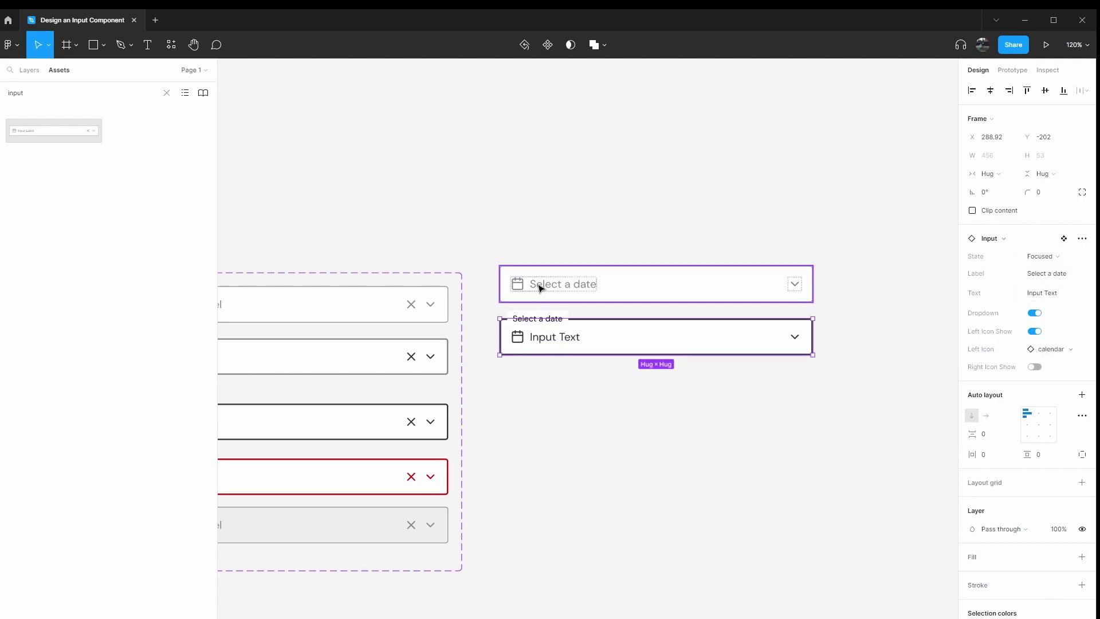
key(Escape)
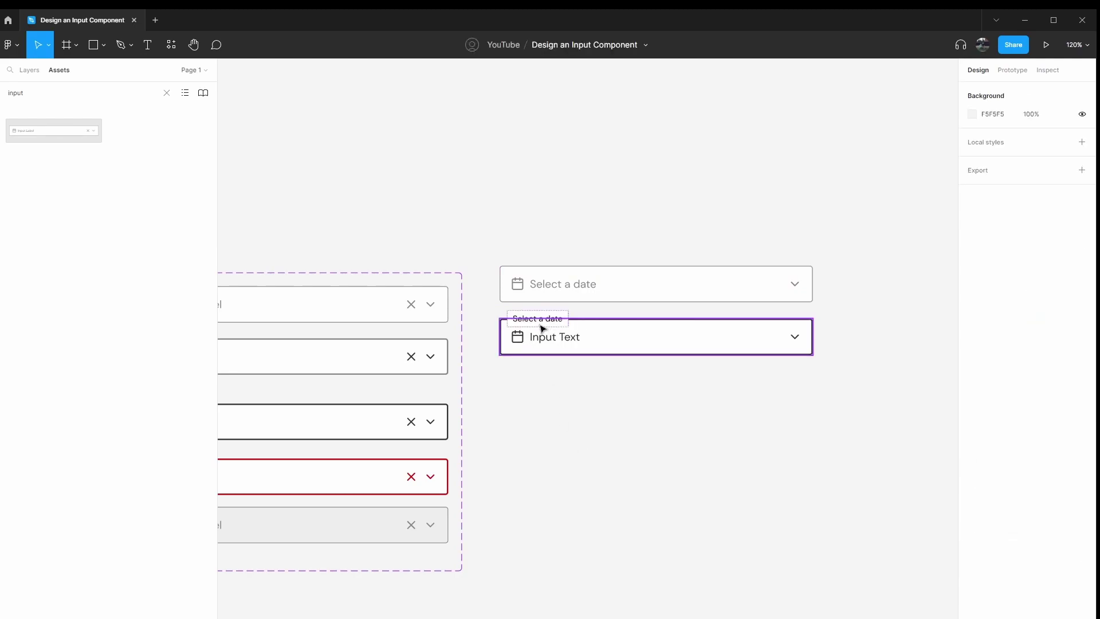
Set the Focused copy's Text property to 'January 1, 2023'
click(538, 320)
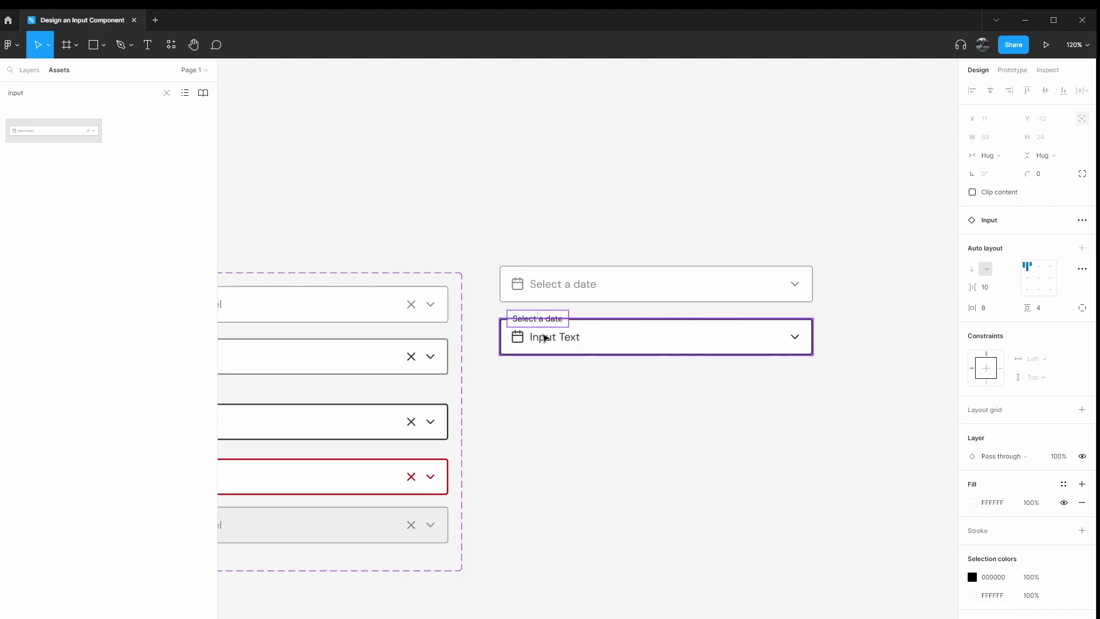
double_click(552, 337)
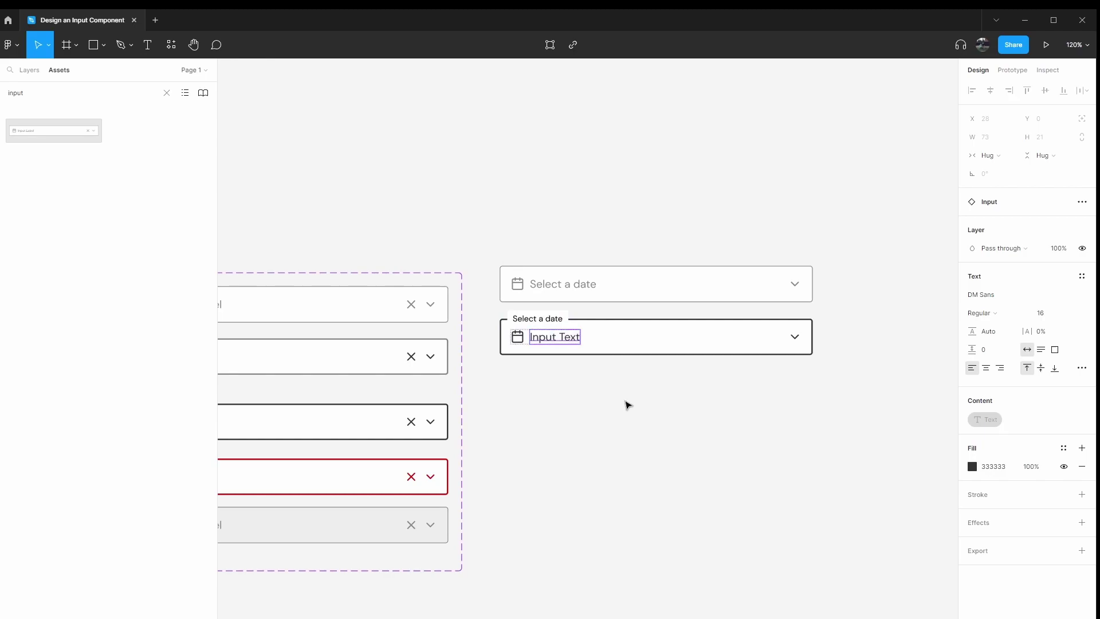
click(649, 352)
double_click(563, 341)
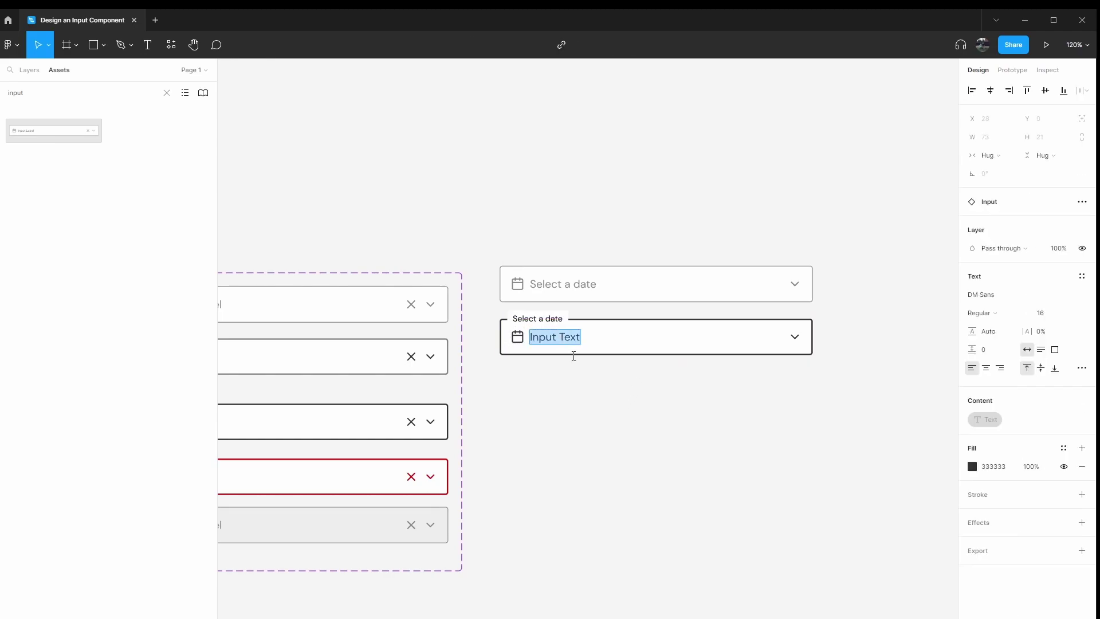
click(614, 438)
click(730, 346)
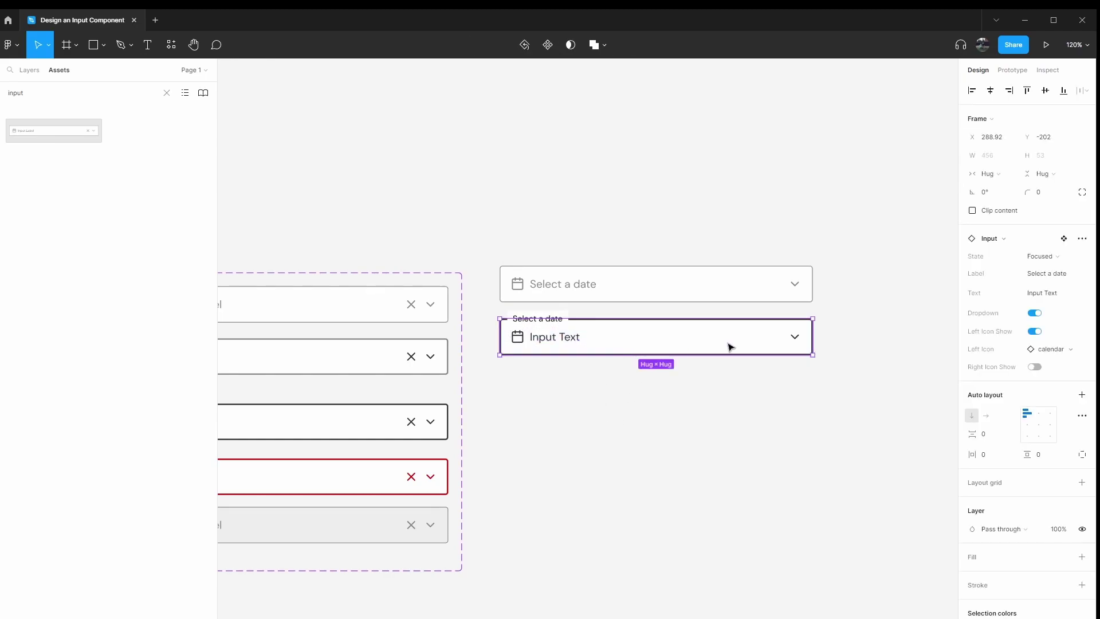
click(1052, 295)
text(January 1, 2023)
key(Return)
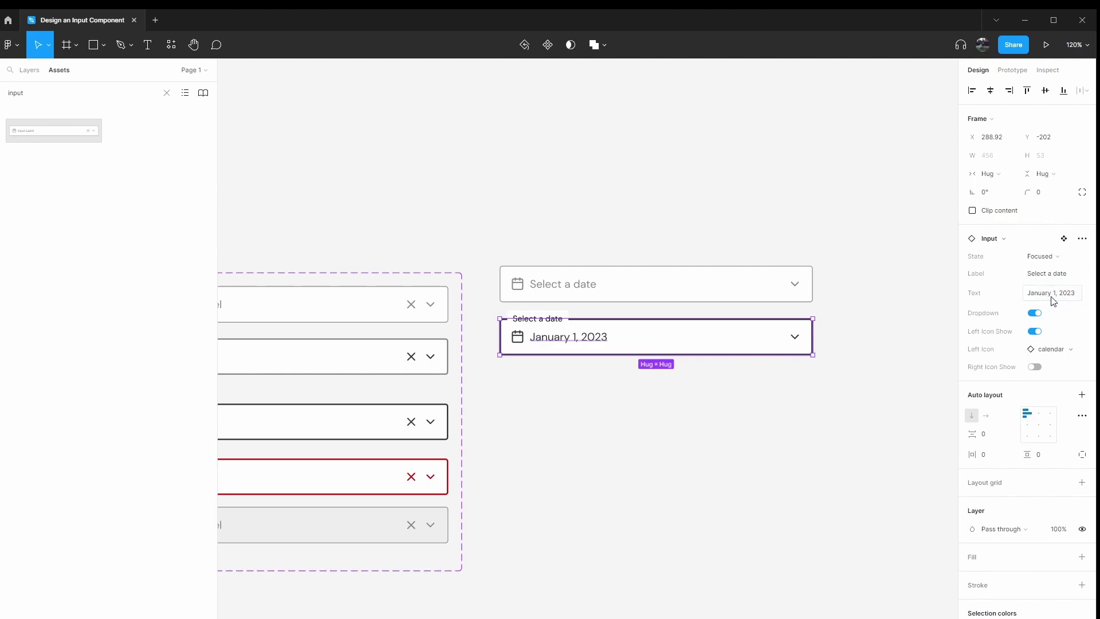
click(638, 424)
Duplicate the Focused input below it and set the new copy's State to Filled
click(614, 338)
drag(616, 337, 632, 387)
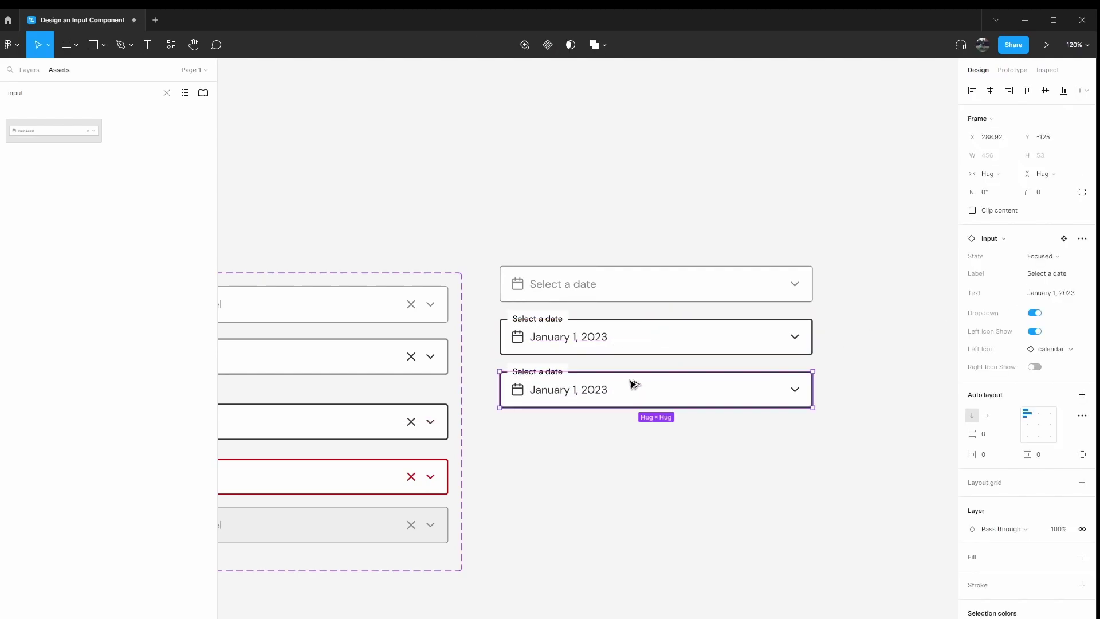
click(1057, 257)
click(1060, 269)
click(1055, 256)
click(1066, 268)
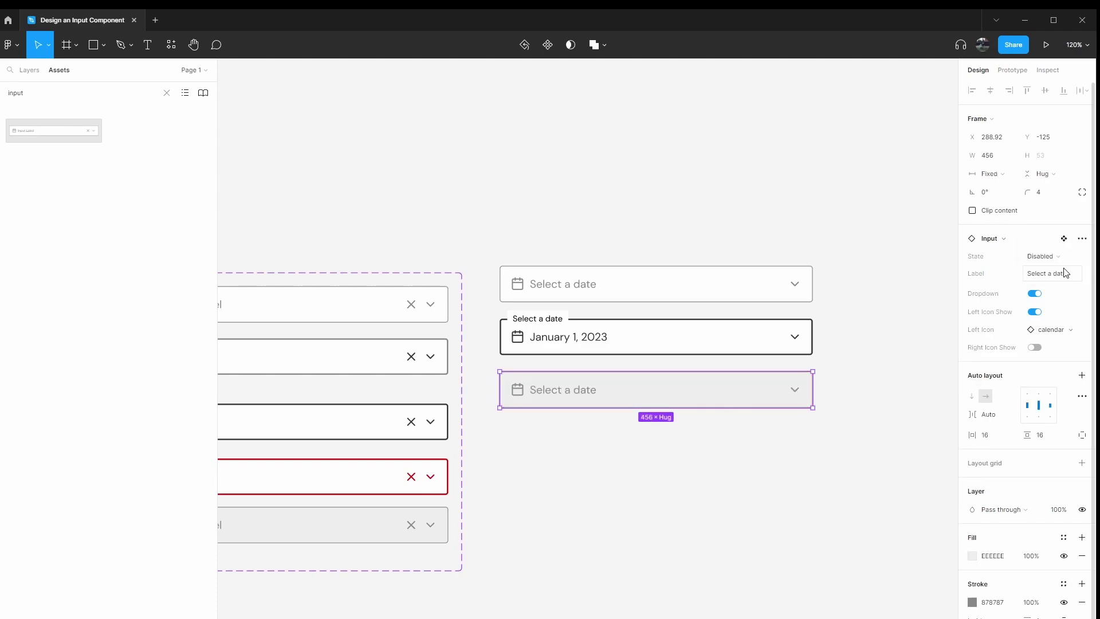
click(1055, 256)
click(1059, 269)
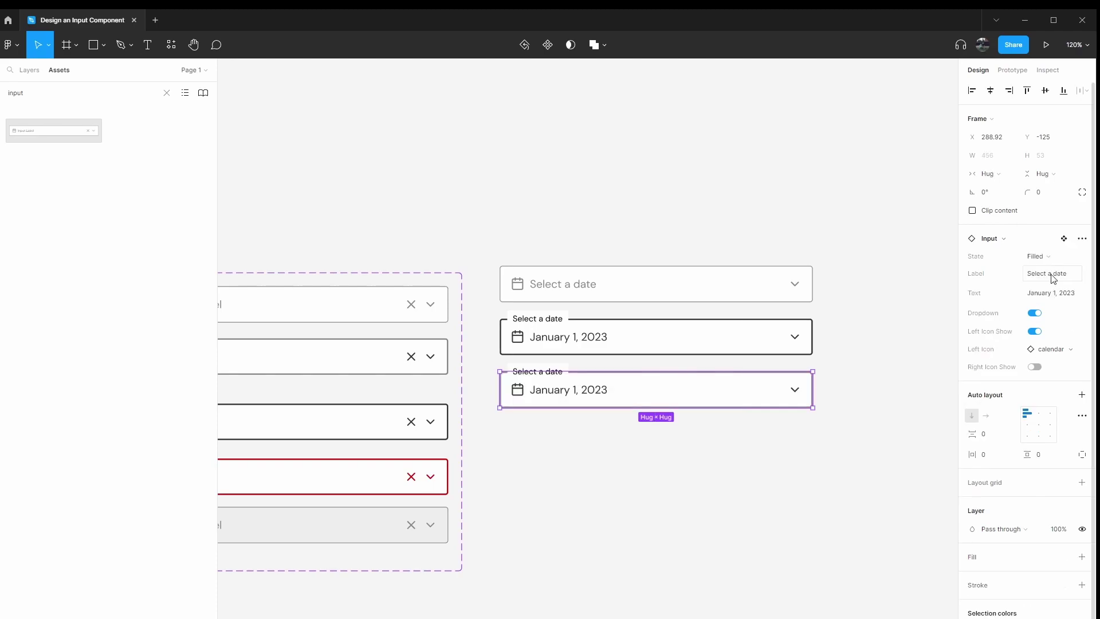
click(644, 422)
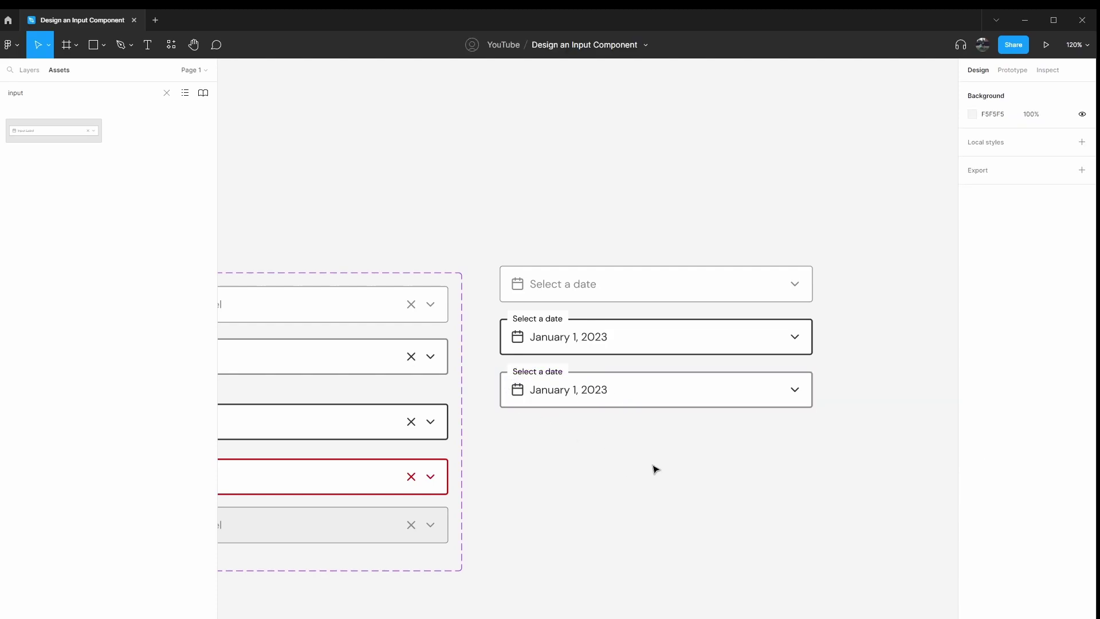
scroll(651, 453, down, 5)
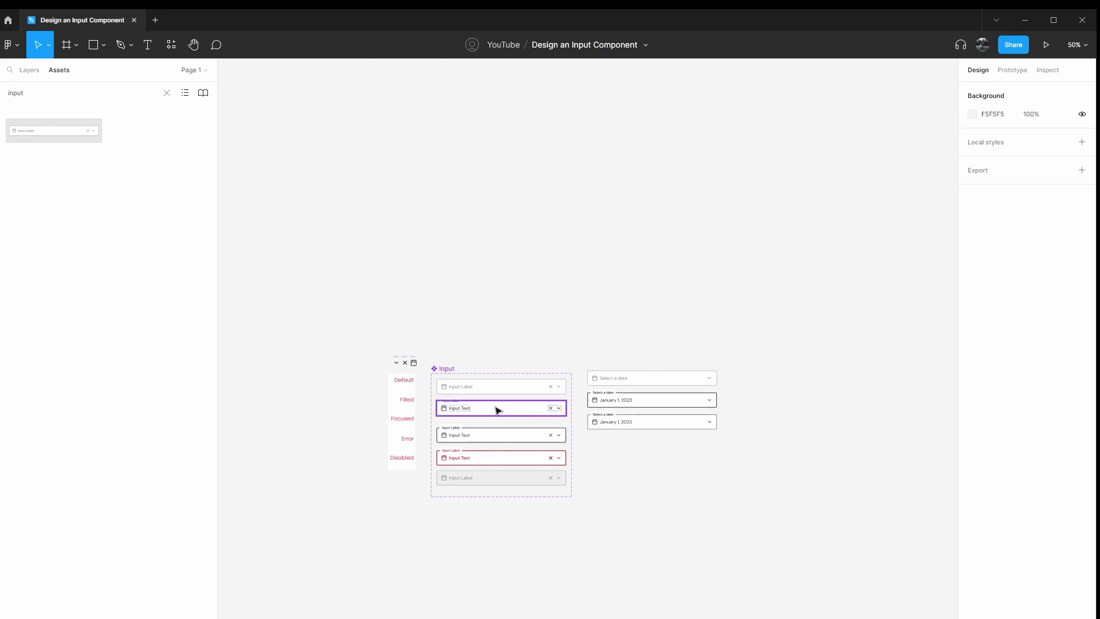
scroll(498, 410, up, 5)
scroll(499, 410, down, 3)
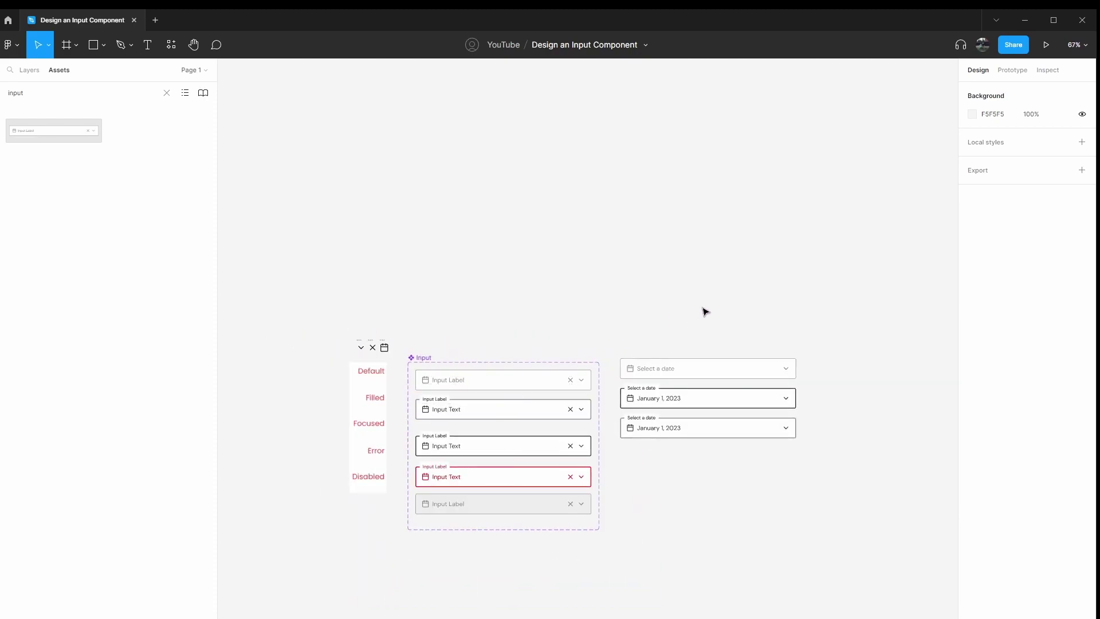
drag(617, 336, 842, 456)
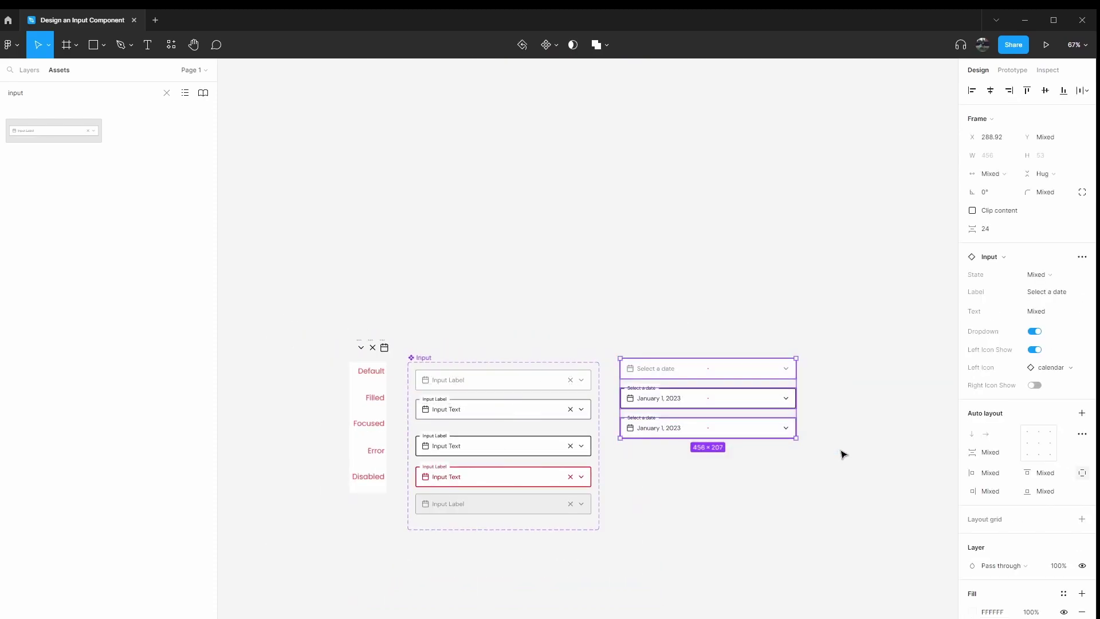
key(Escape)
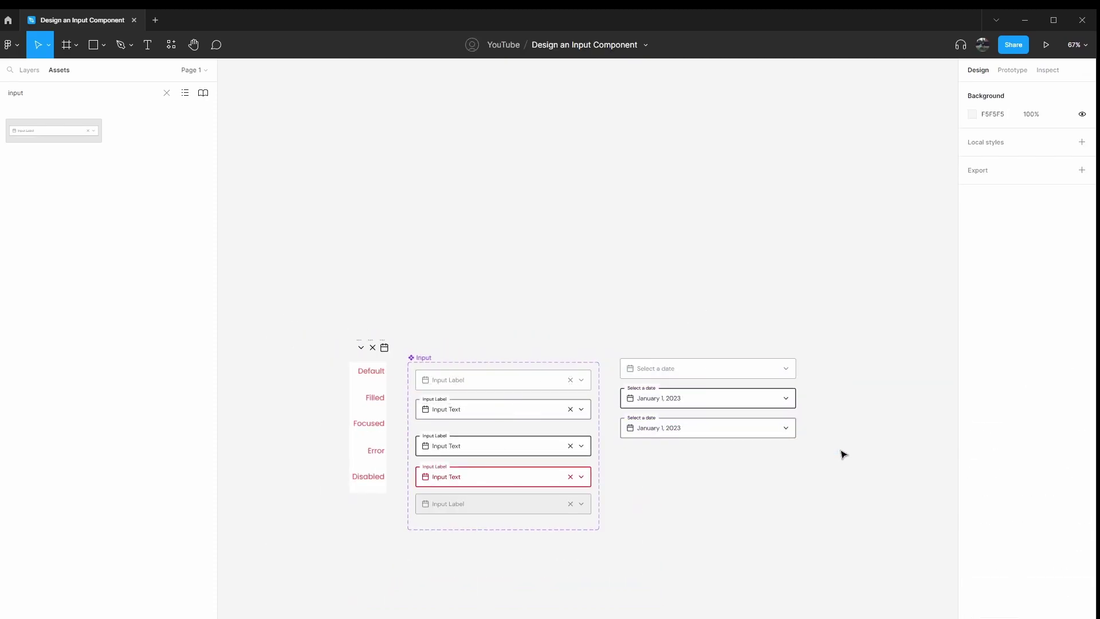